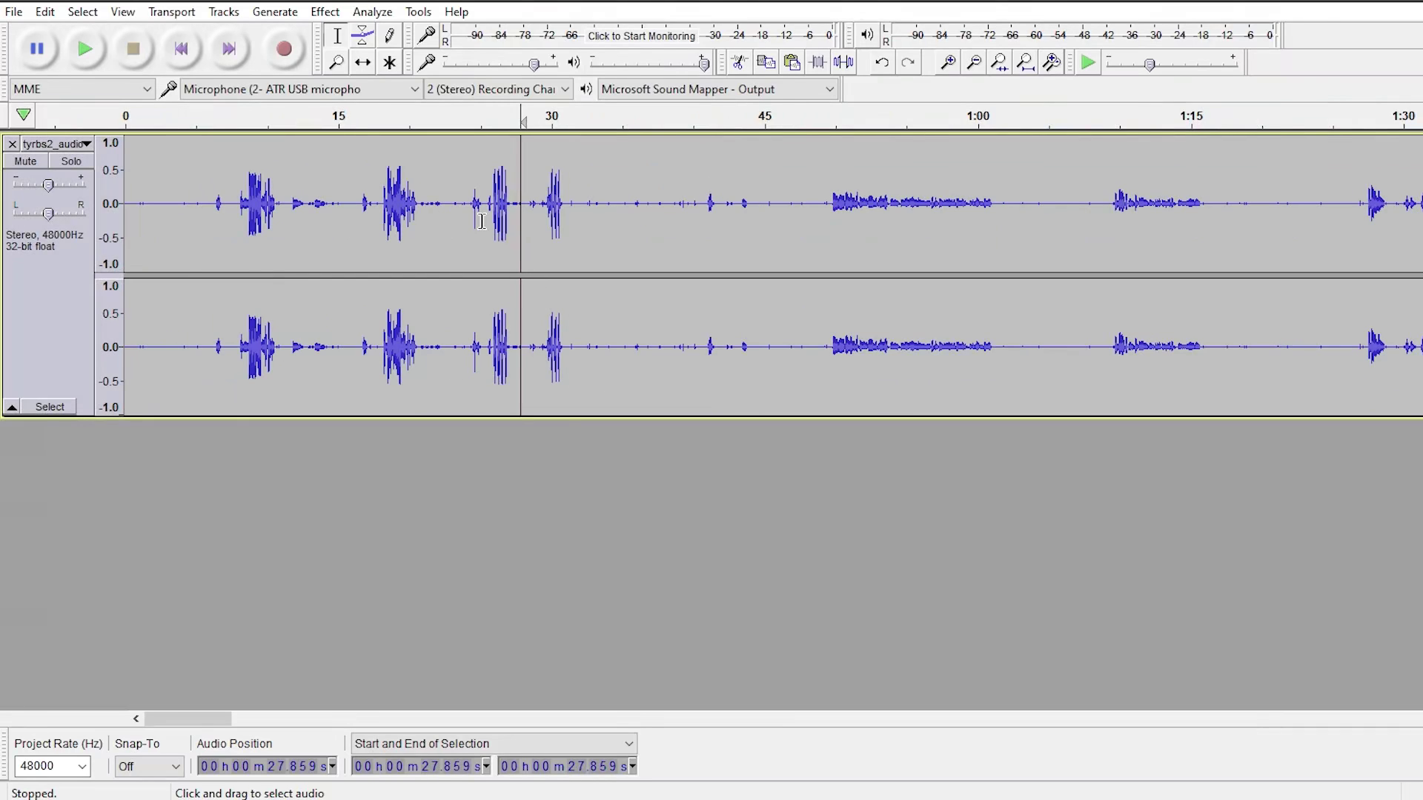
Step: Play the recording from about 20.6 seconds to hear the speech and the quiet gaps between phrases
{"action": "left_click", "coordinate": [587, 236]}
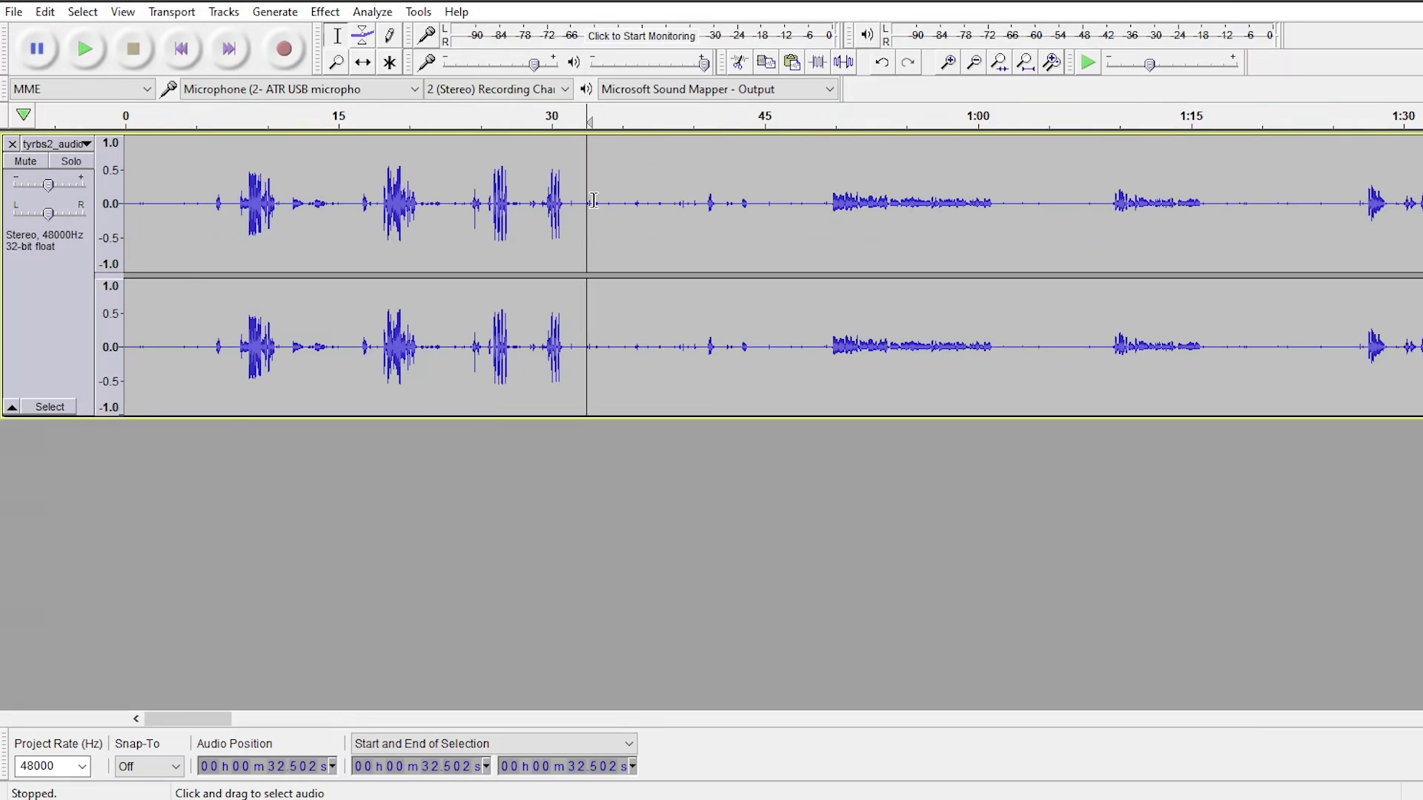
{"action": "key", "text": "space"}
{"action": "left_click", "coordinate": [418, 236]}
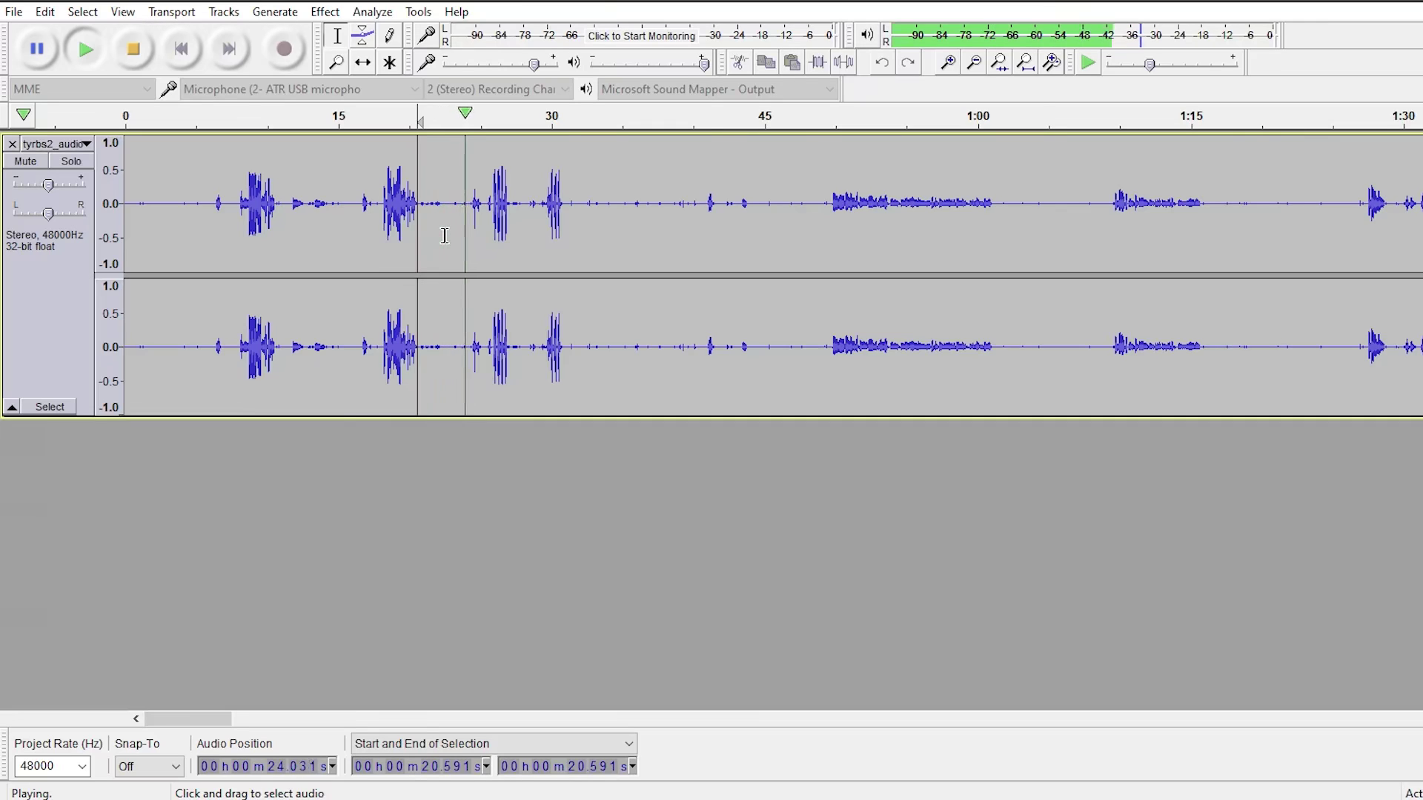
{"action": "key", "text": "space"}
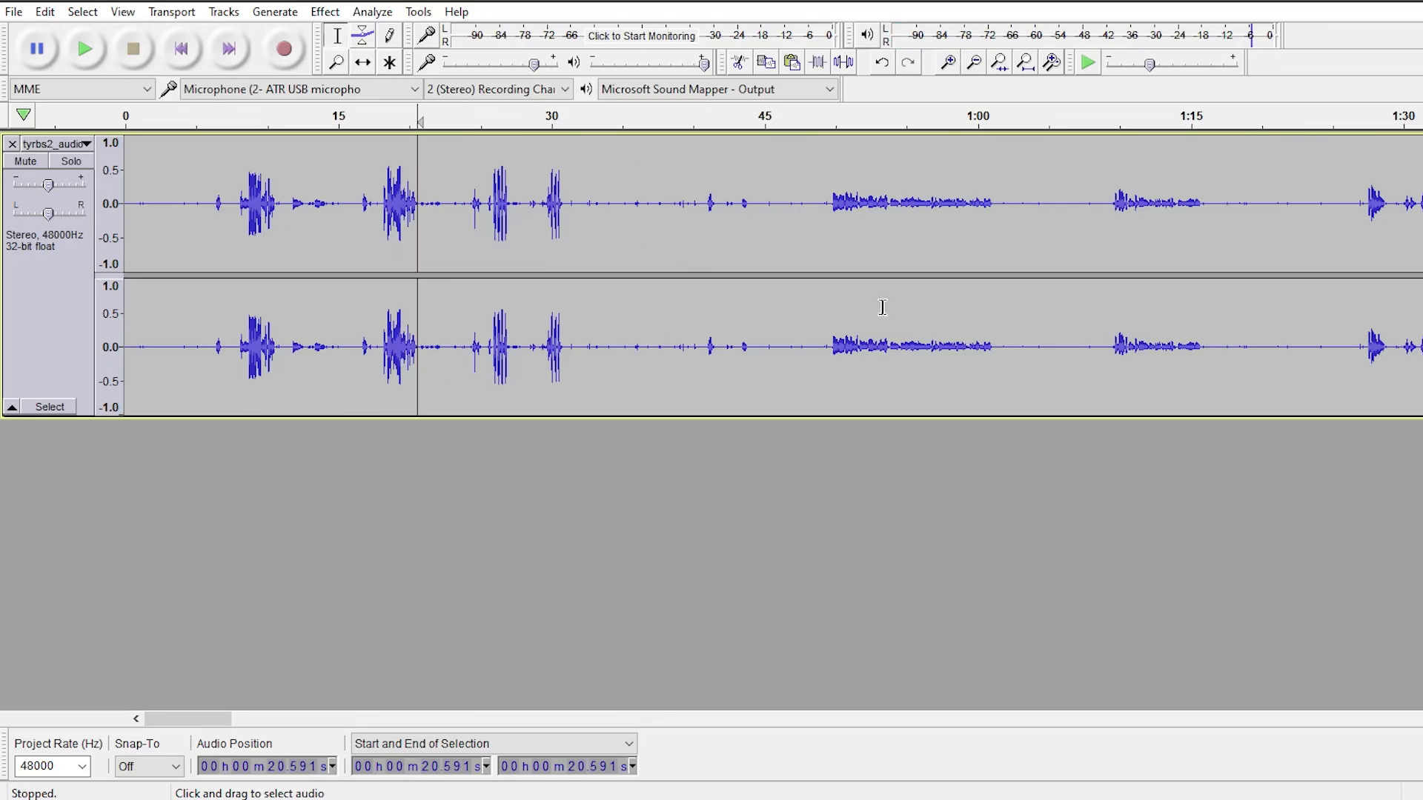
Step: Switch the tyrbs2_audio track from waveform to spectrogram display
{"action": "scroll", "coordinate": [890, 281], "scroll_direction": "right", "scroll_amount": 5}
{"action": "left_click", "coordinate": [1078, 305]}
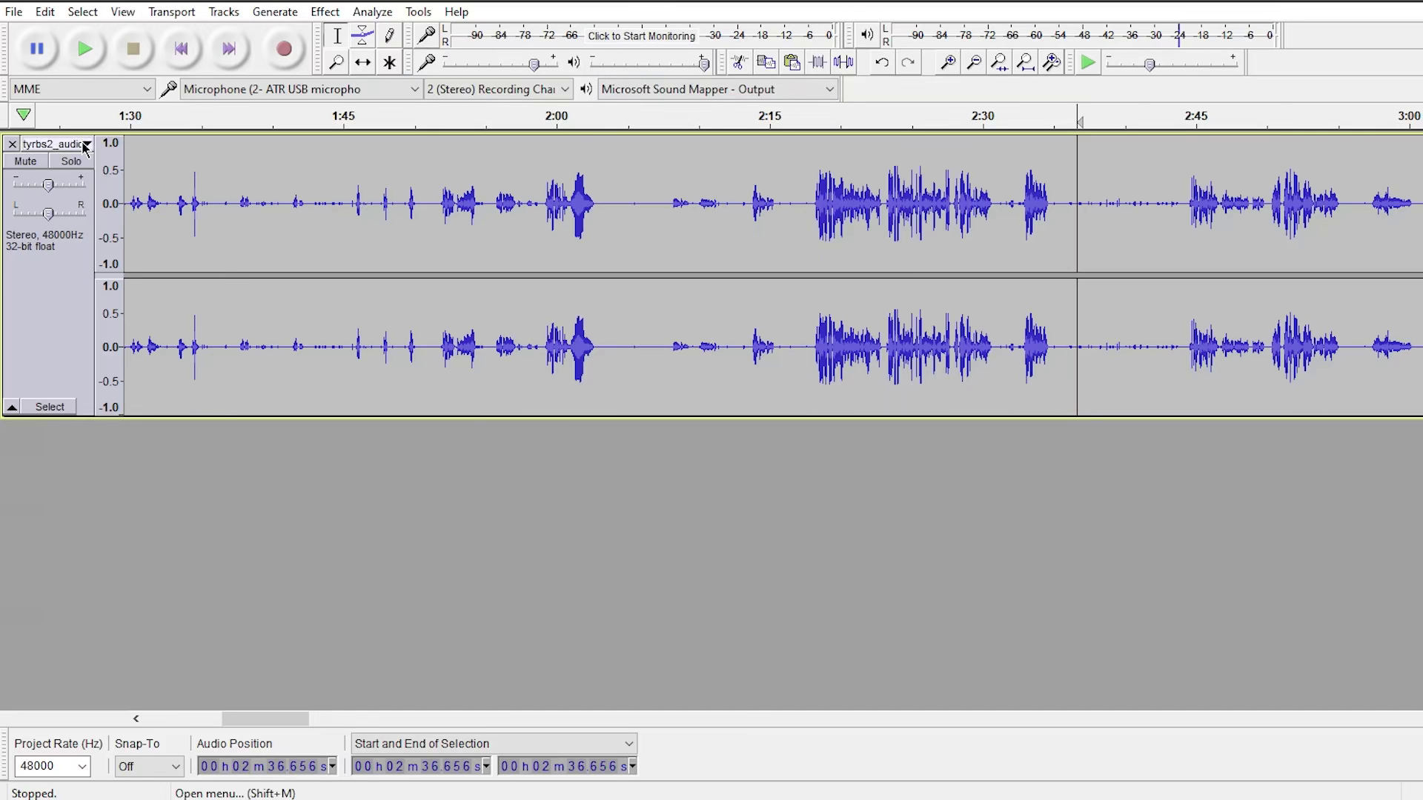
{"action": "left_click", "coordinate": [59, 144]}
{"action": "left_click", "coordinate": [74, 328]}
Step: Configure the track's spectrogram with a maximum frequency of 1200 Hz and a window size of 4096
{"action": "left_click", "coordinate": [56, 144]}
{"action": "left_click", "coordinate": [104, 347]}
{"action": "left_click_drag", "start_coordinate": [727, 365], "coordinate": [673, 369]}
{"action": "type", "text": "1200"}
{"action": "left_click", "coordinate": [743, 461]}
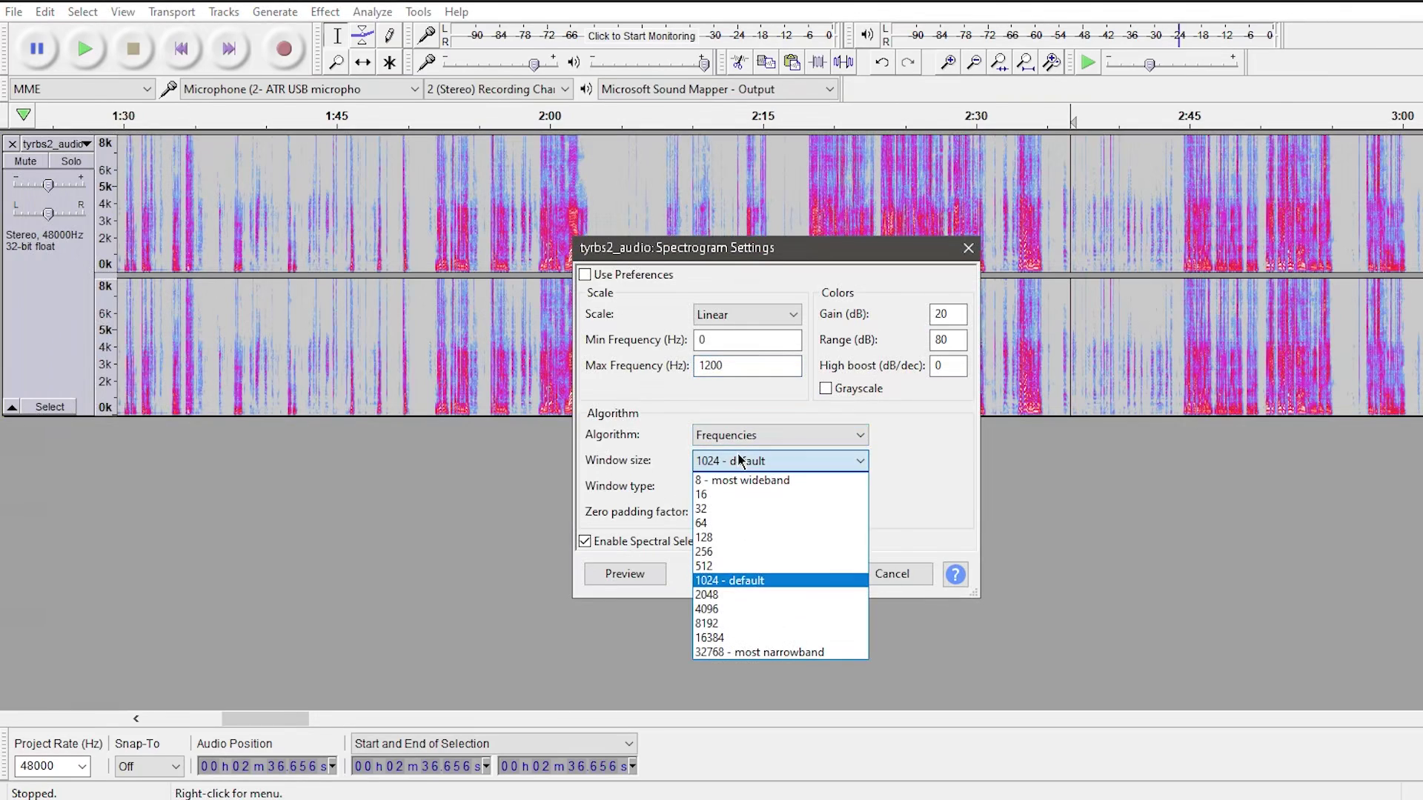
{"action": "left_click", "coordinate": [708, 608]}
{"action": "left_click", "coordinate": [797, 574]}
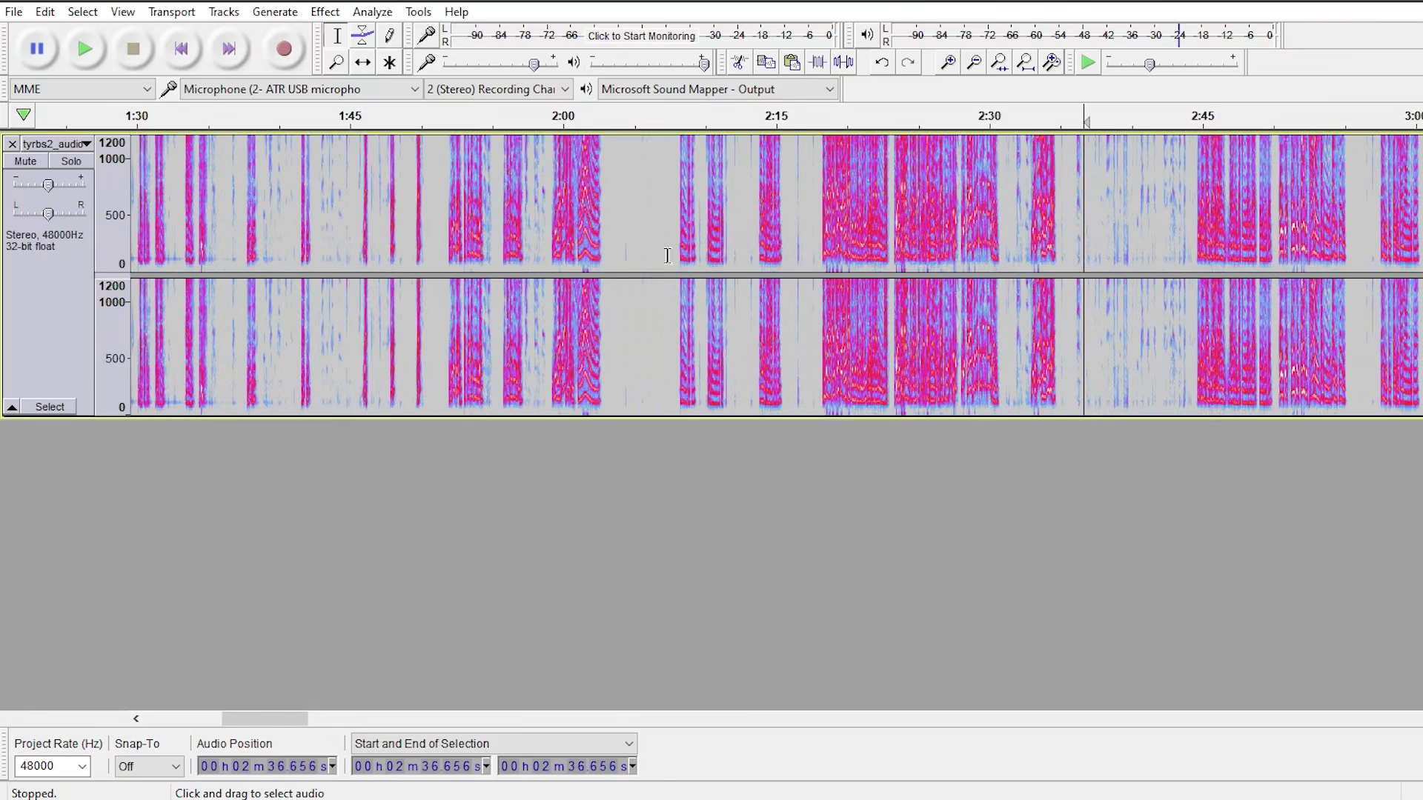
Step: Examine the spectrogram around 2:36 closely and listen to the faint sounds from about 2:40.6
{"action": "left_click", "coordinate": [1063, 369]}
{"action": "left_click", "coordinate": [1064, 368]}
{"action": "left_click", "coordinate": [1063, 369]}
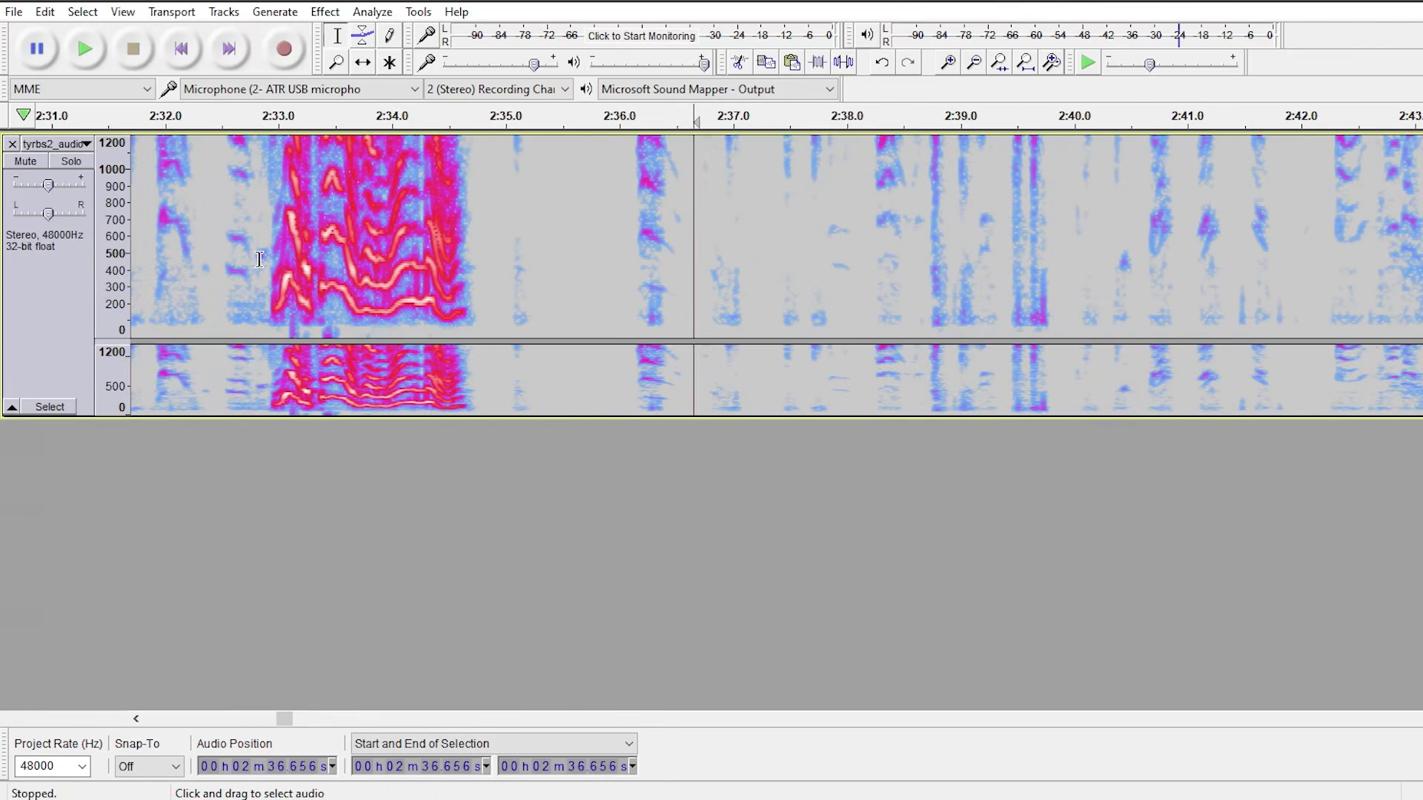
{"action": "left_click_drag", "start_coordinate": [260, 258], "coordinate": [394, 258]}
{"action": "left_click", "coordinate": [620, 250]}
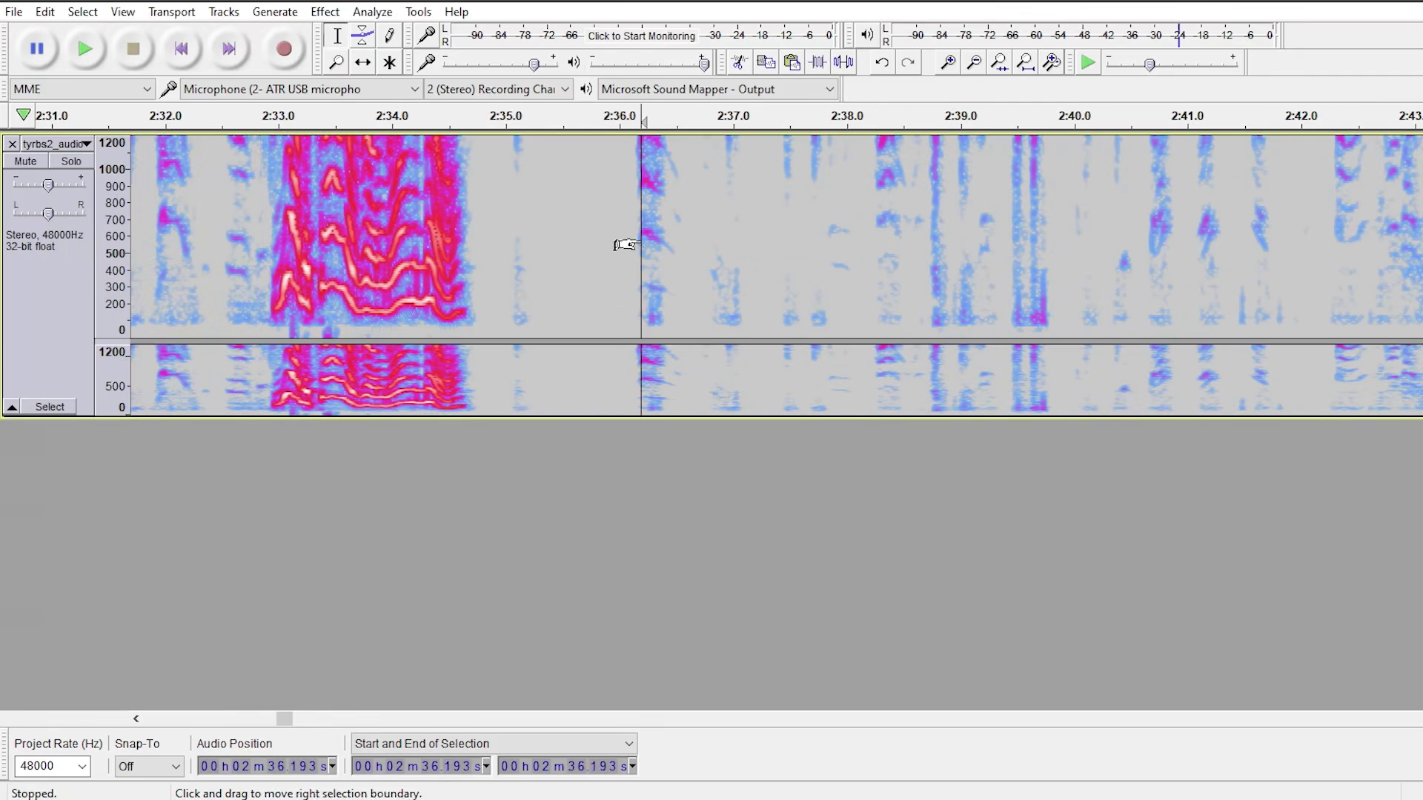
{"action": "left_click_drag", "start_coordinate": [860, 260], "coordinate": [950, 259]}
{"action": "left_click", "coordinate": [1142, 283]}
{"action": "key", "text": "space"}
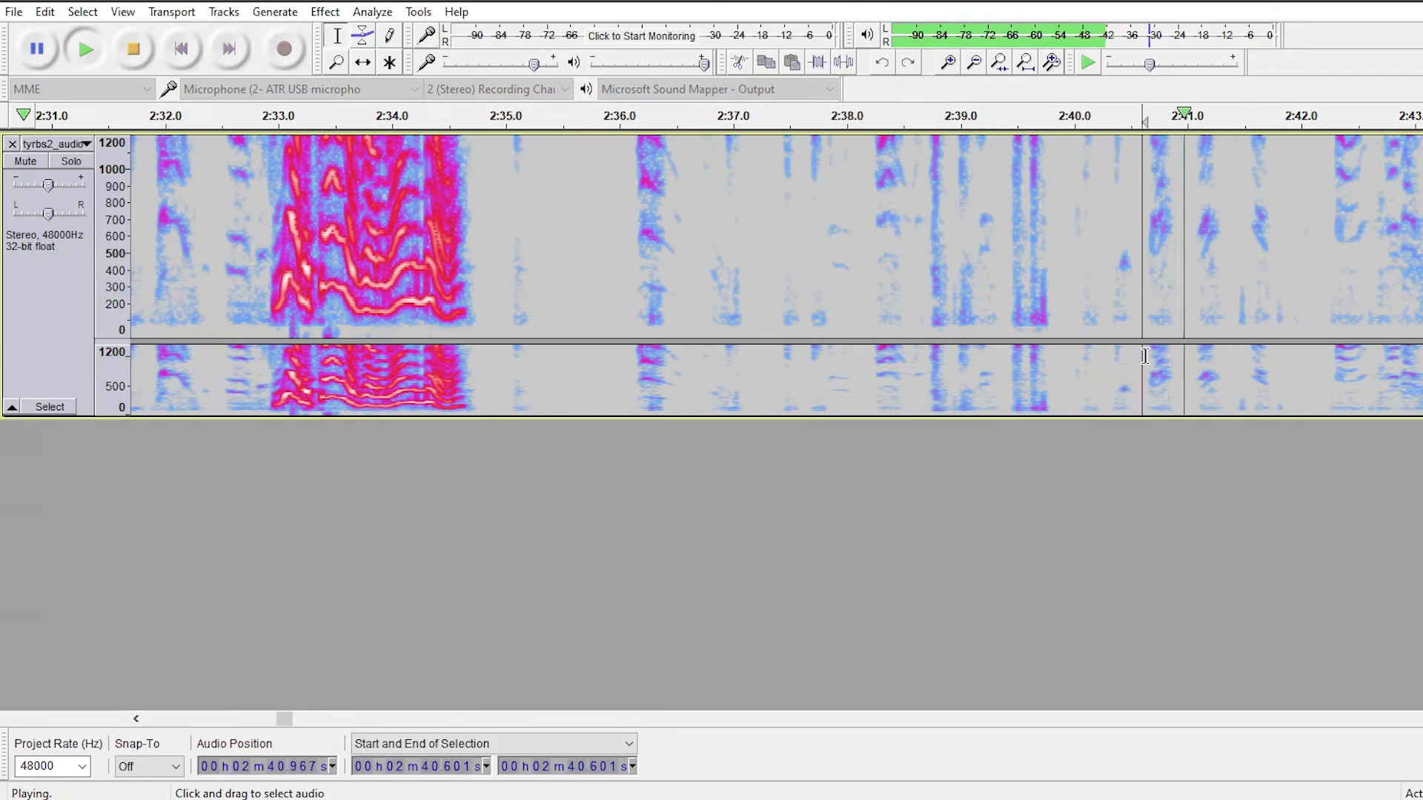
{"action": "left_click", "coordinate": [495, 312]}
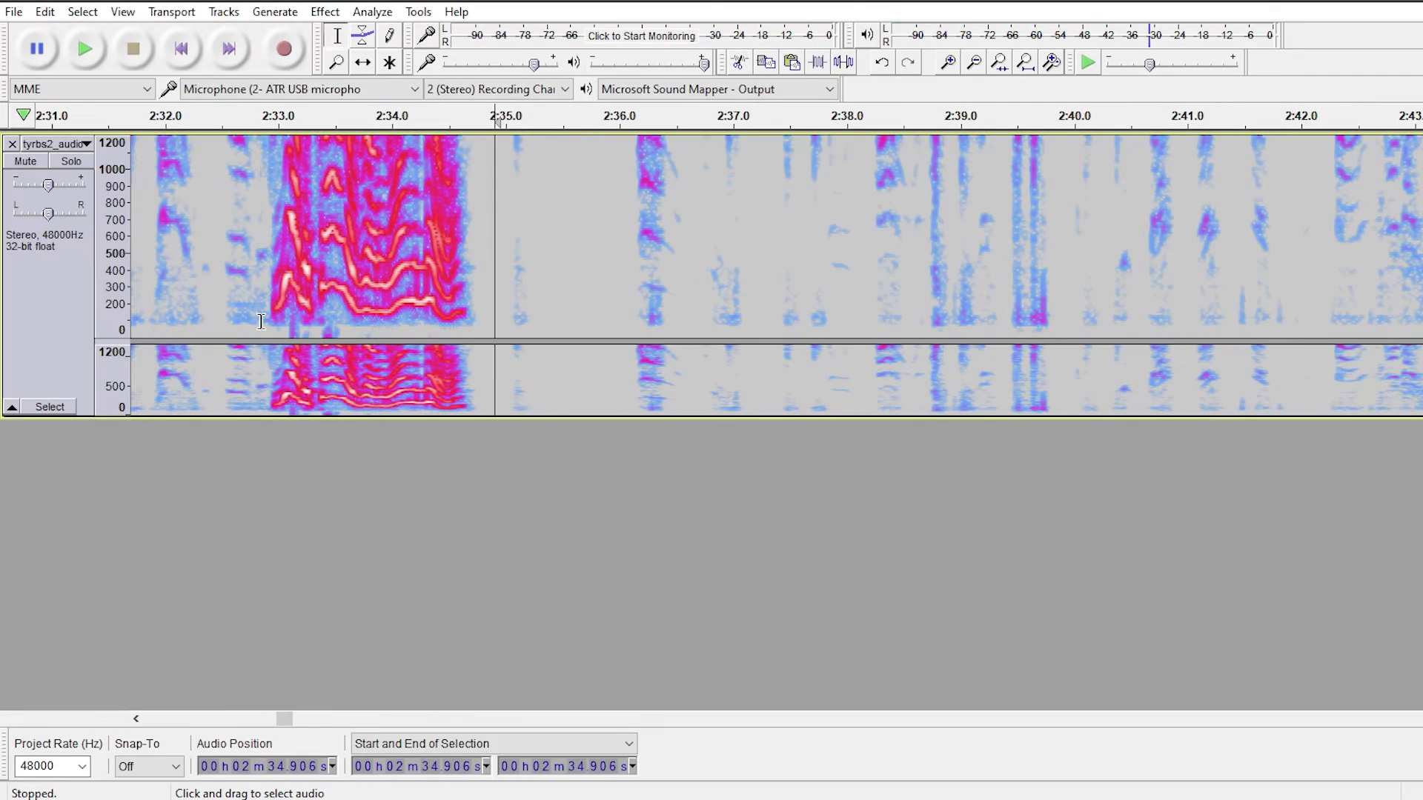
Step: Mark the loud voice between about 2:32.9 and 2:34.7 in the spectrogram and listen to it
{"action": "left_click_drag", "start_coordinate": [261, 321], "coordinate": [460, 194]}
{"action": "key", "text": "space"}
{"action": "key", "text": "x"}
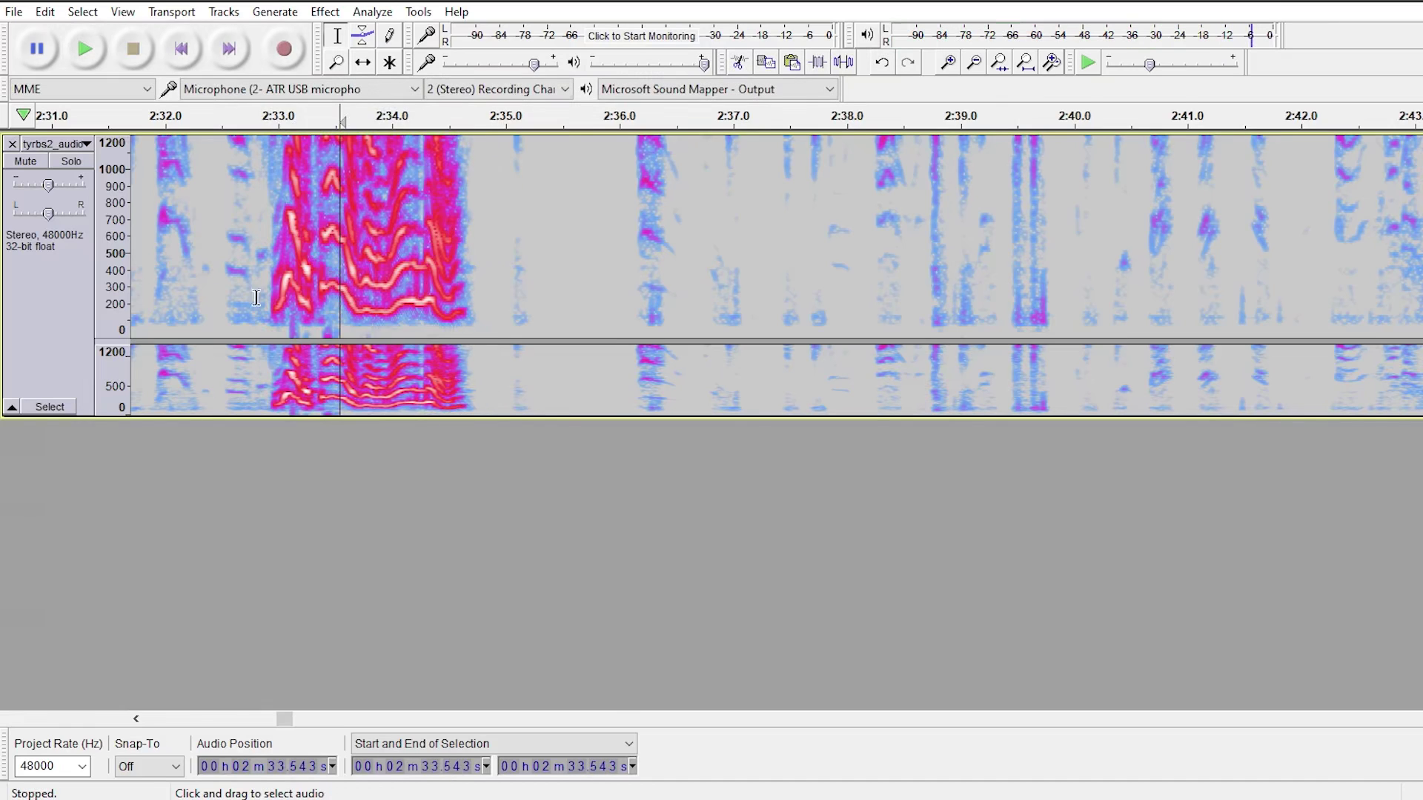
{"action": "left_click_drag", "start_coordinate": [257, 323], "coordinate": [491, 256]}
{"action": "left_click", "coordinate": [508, 257]}
{"action": "left_click_drag", "start_coordinate": [472, 322], "coordinate": [271, 194]}
{"action": "key", "text": "space"}
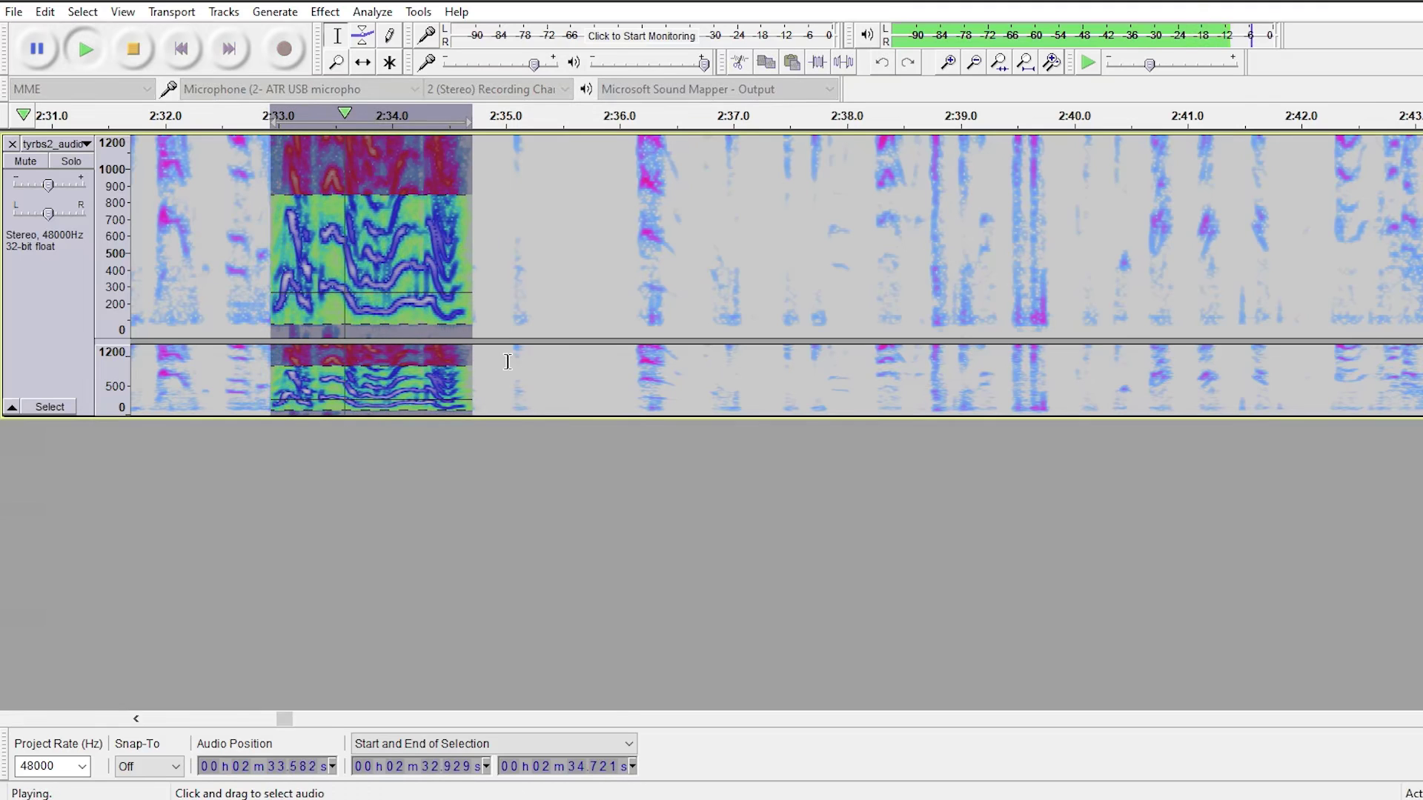
{"action": "key", "text": "space"}
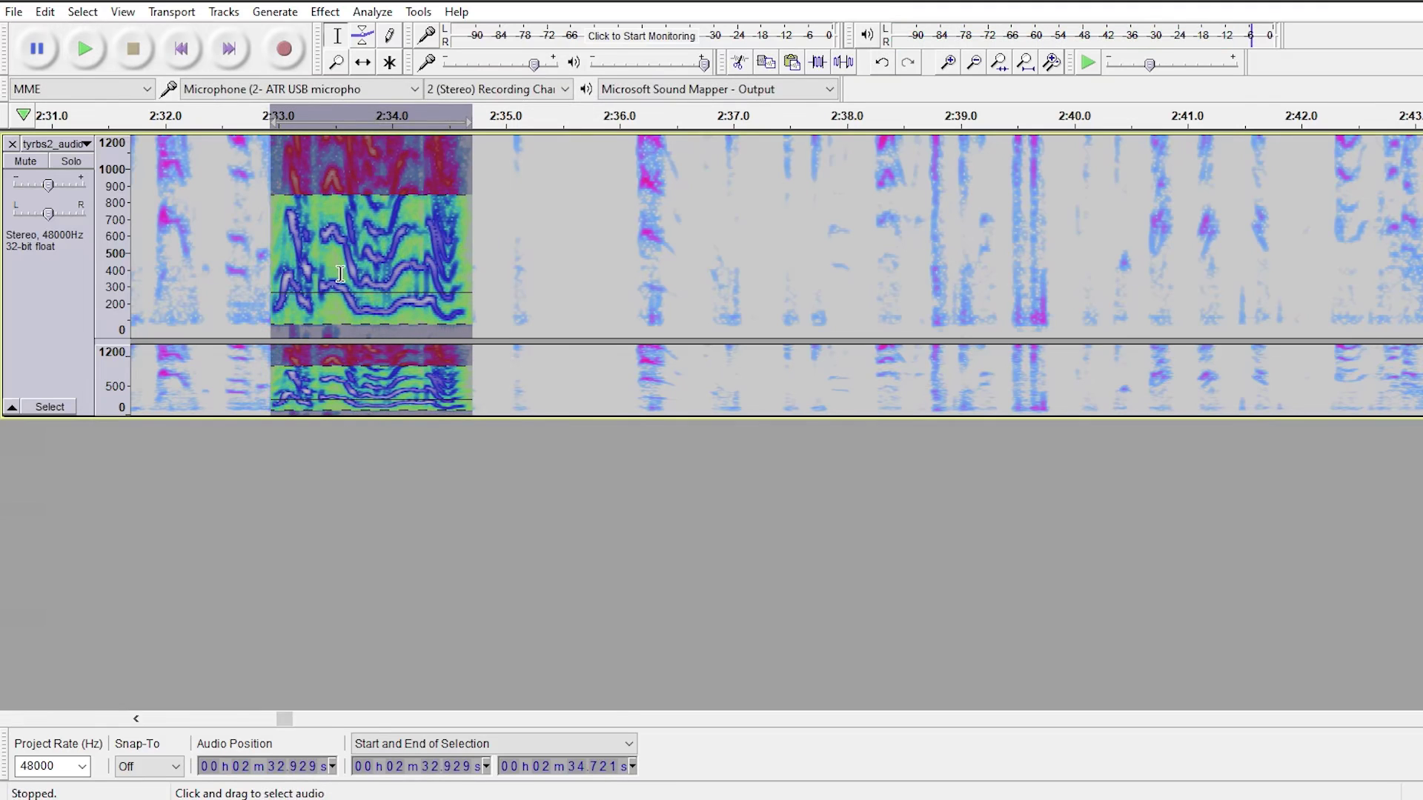
{"action": "left_click", "coordinate": [494, 265]}
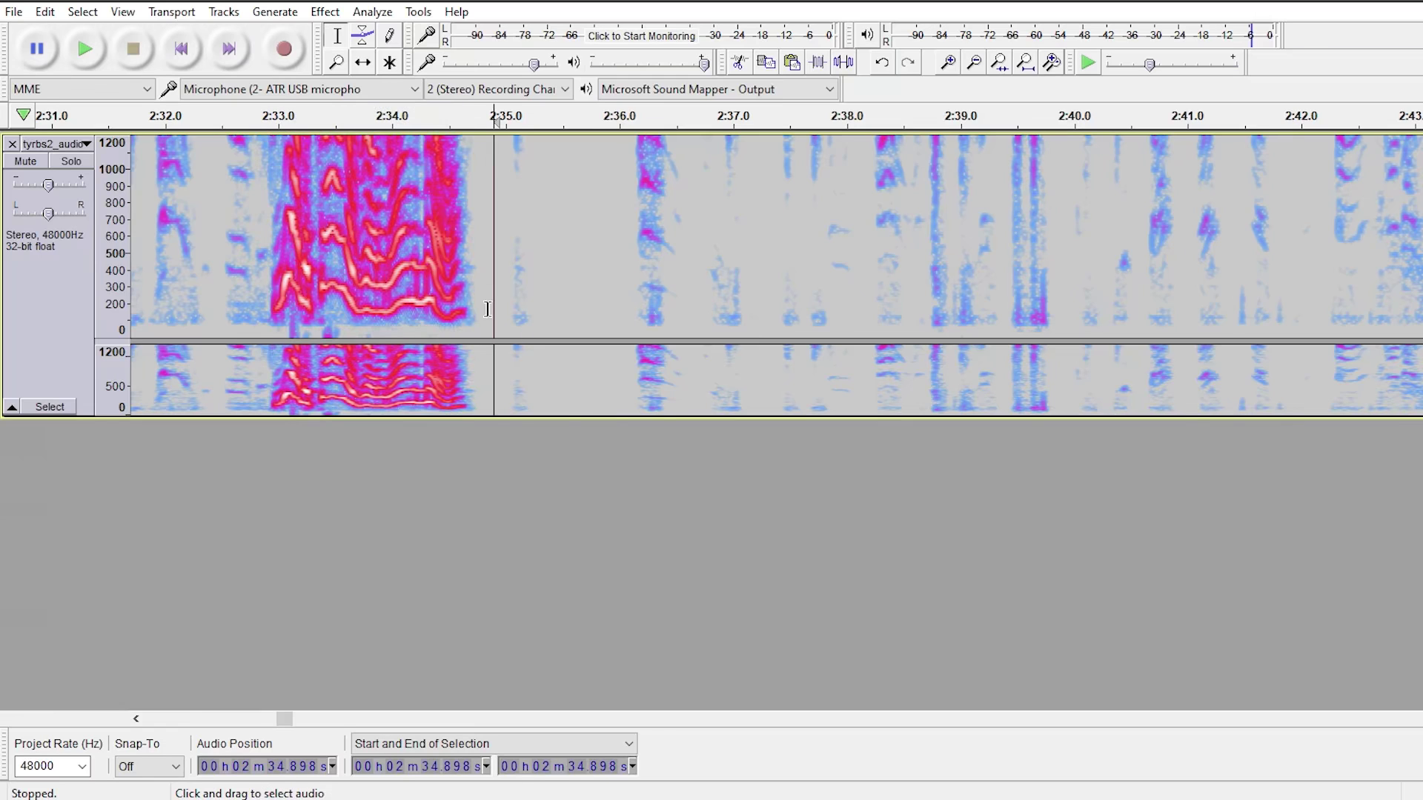
Step: Compare the loud voice with the quiet sounds that follow it, playing from about 2:35.9 and from just after 2:39
{"action": "left_click_drag", "start_coordinate": [468, 318], "coordinate": [264, 265]}
{"action": "left_click", "coordinate": [691, 282]}
{"action": "left_click_drag", "start_coordinate": [633, 312], "coordinate": [1338, 271]}
{"action": "left_click", "coordinate": [610, 362]}
{"action": "key", "text": "space"}
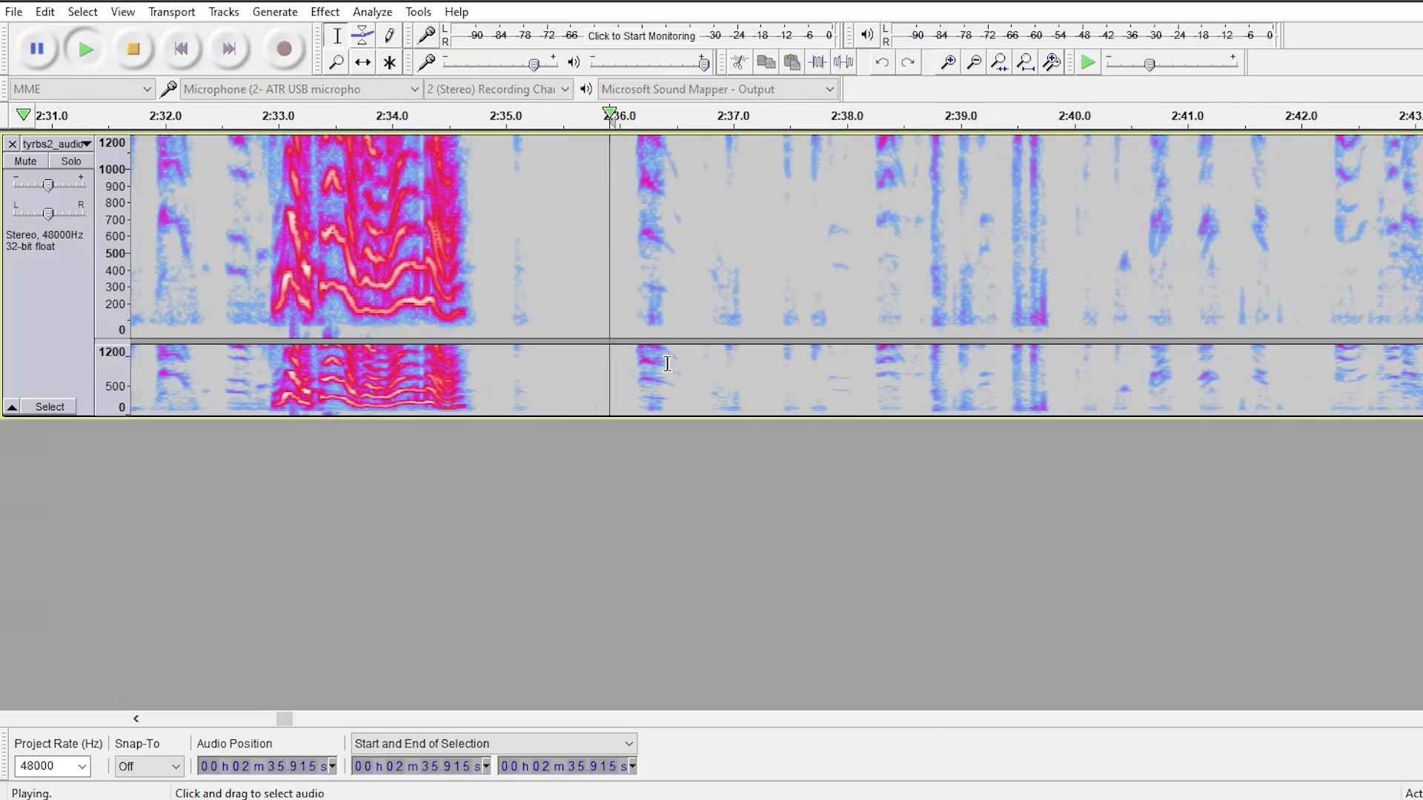
{"action": "key", "text": "x"}
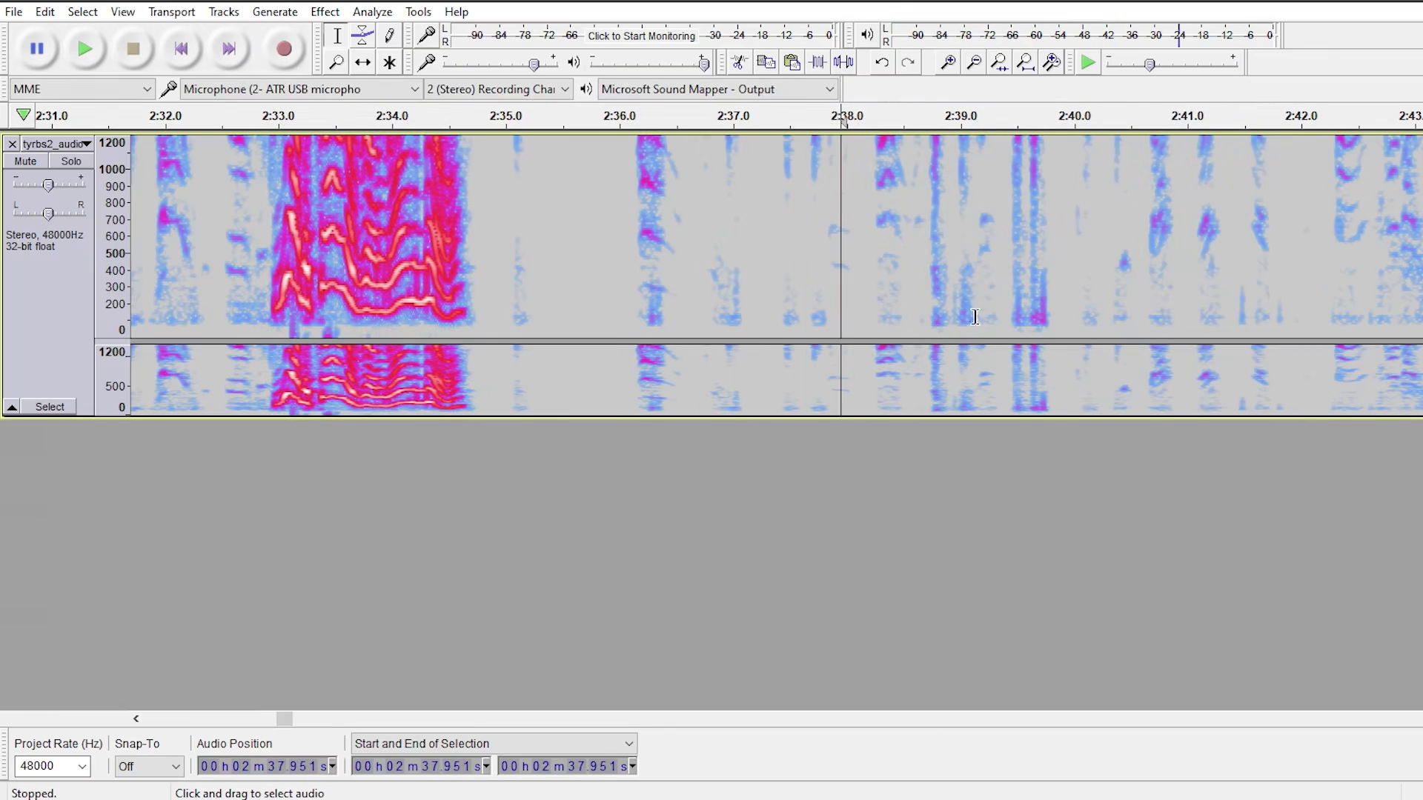
{"action": "left_click", "coordinate": [1009, 302]}
{"action": "key", "text": "space"}
{"action": "key", "text": "space"}
Step: Inspect the frequency ranges of the faint sounds between about 2:36 and 2:43 against the loud voice's low frequencies
{"action": "left_click_drag", "start_coordinate": [1069, 269], "coordinate": [988, 330]}
{"action": "left_click", "coordinate": [1116, 286]}
{"action": "left_click_drag", "start_coordinate": [1061, 296], "coordinate": [957, 332]}
{"action": "left_click", "coordinate": [1105, 371]}
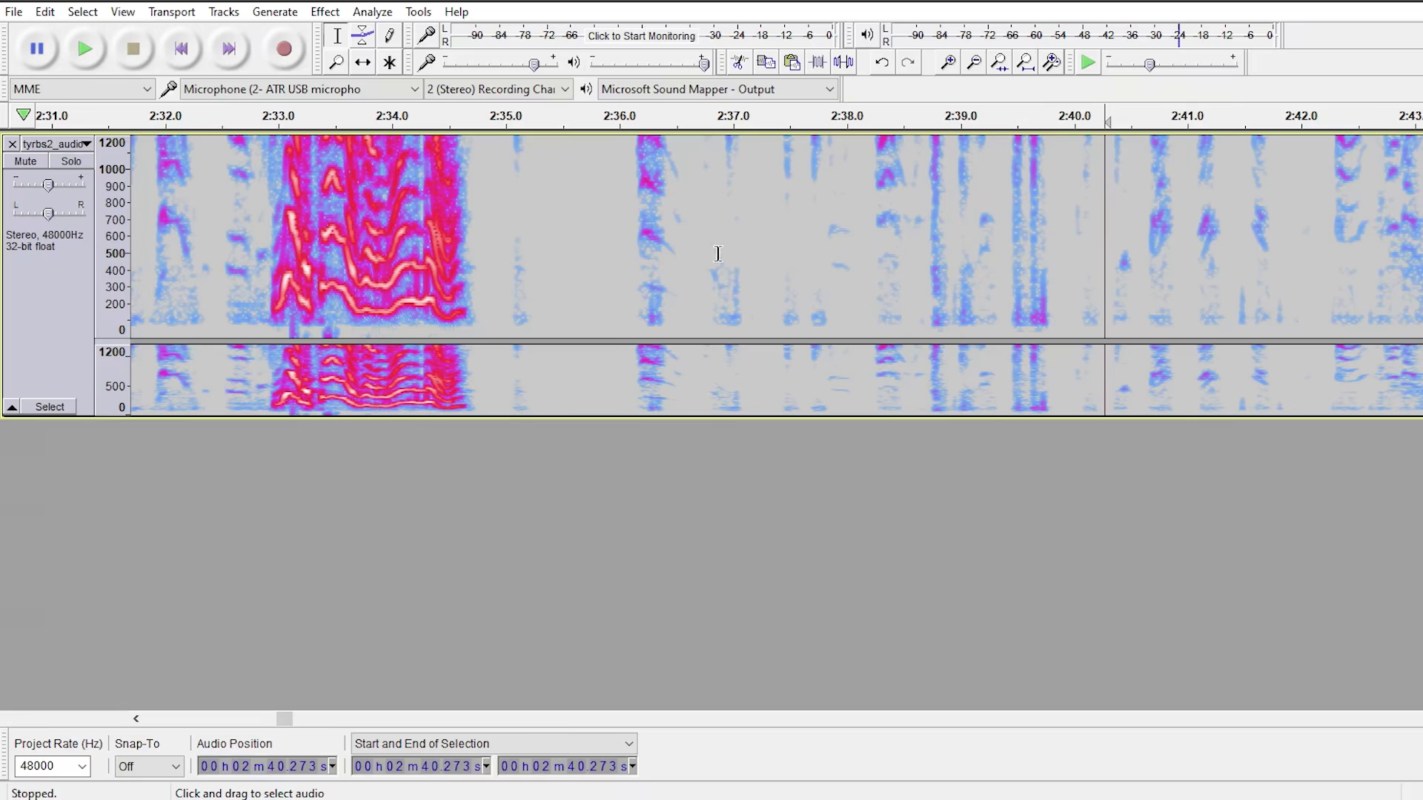
{"action": "left_click_drag", "start_coordinate": [620, 245], "coordinate": [669, 236]}
{"action": "left_click", "coordinate": [736, 268]}
{"action": "left_click", "coordinate": [638, 236]}
{"action": "left_click_drag", "start_coordinate": [621, 261], "coordinate": [712, 149]}
{"action": "left_click", "coordinate": [774, 222]}
{"action": "left_click", "coordinate": [640, 266]}
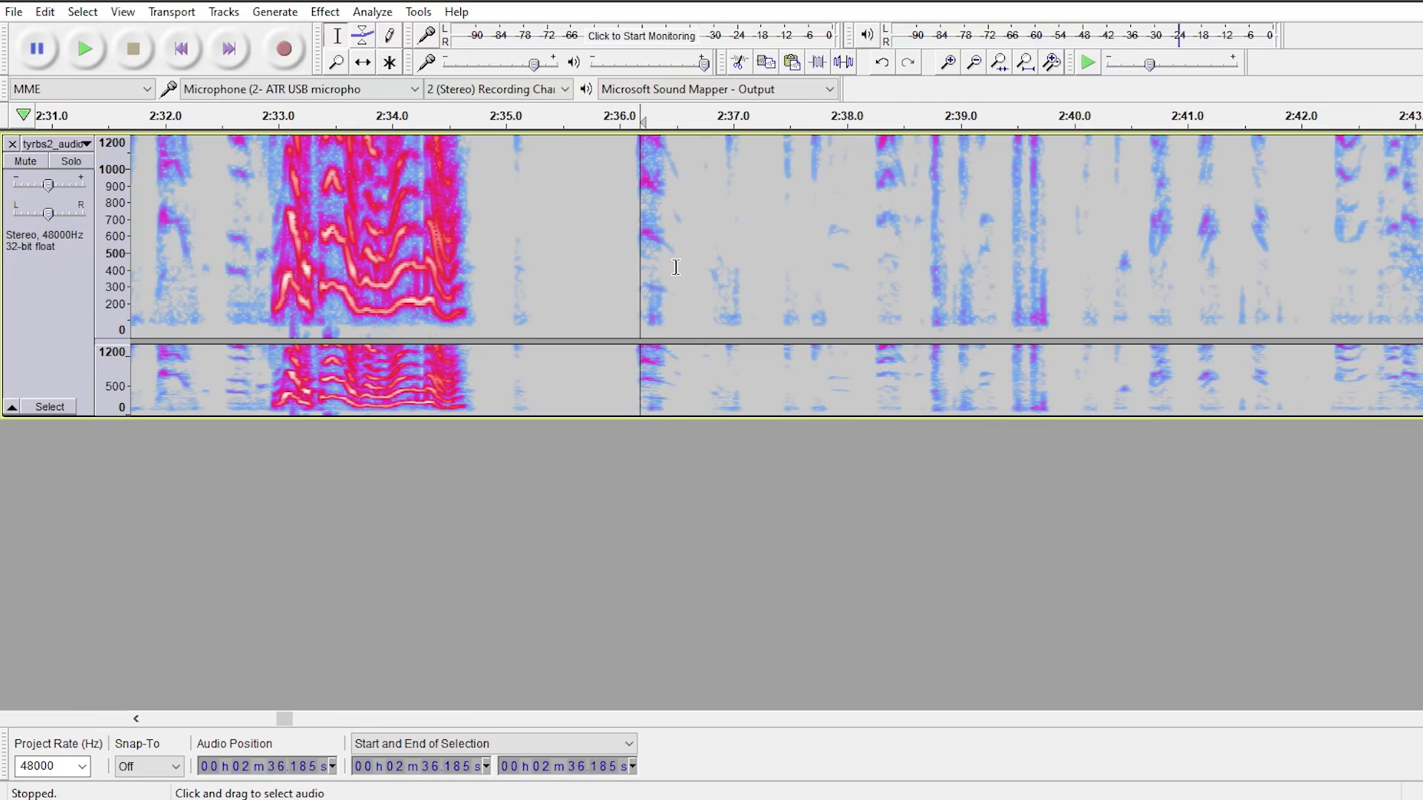
{"action": "left_click_drag", "start_coordinate": [1226, 263], "coordinate": [1419, 247]}
{"action": "left_click", "coordinate": [1299, 294]}
{"action": "left_click_drag", "start_coordinate": [375, 296], "coordinate": [130, 300]}
{"action": "left_click_drag", "start_coordinate": [292, 273], "coordinate": [292, 273]}
{"action": "left_click_drag", "start_coordinate": [574, 259], "coordinate": [1228, 167]}
{"action": "left_click", "coordinate": [1296, 219]}
Step: Apply a Low-Pass Filter at 200 Hz with 48 dB per octave roll-off to the whole track
{"action": "key", "text": "ctrl+a"}
{"action": "left_click", "coordinate": [331, 12]}
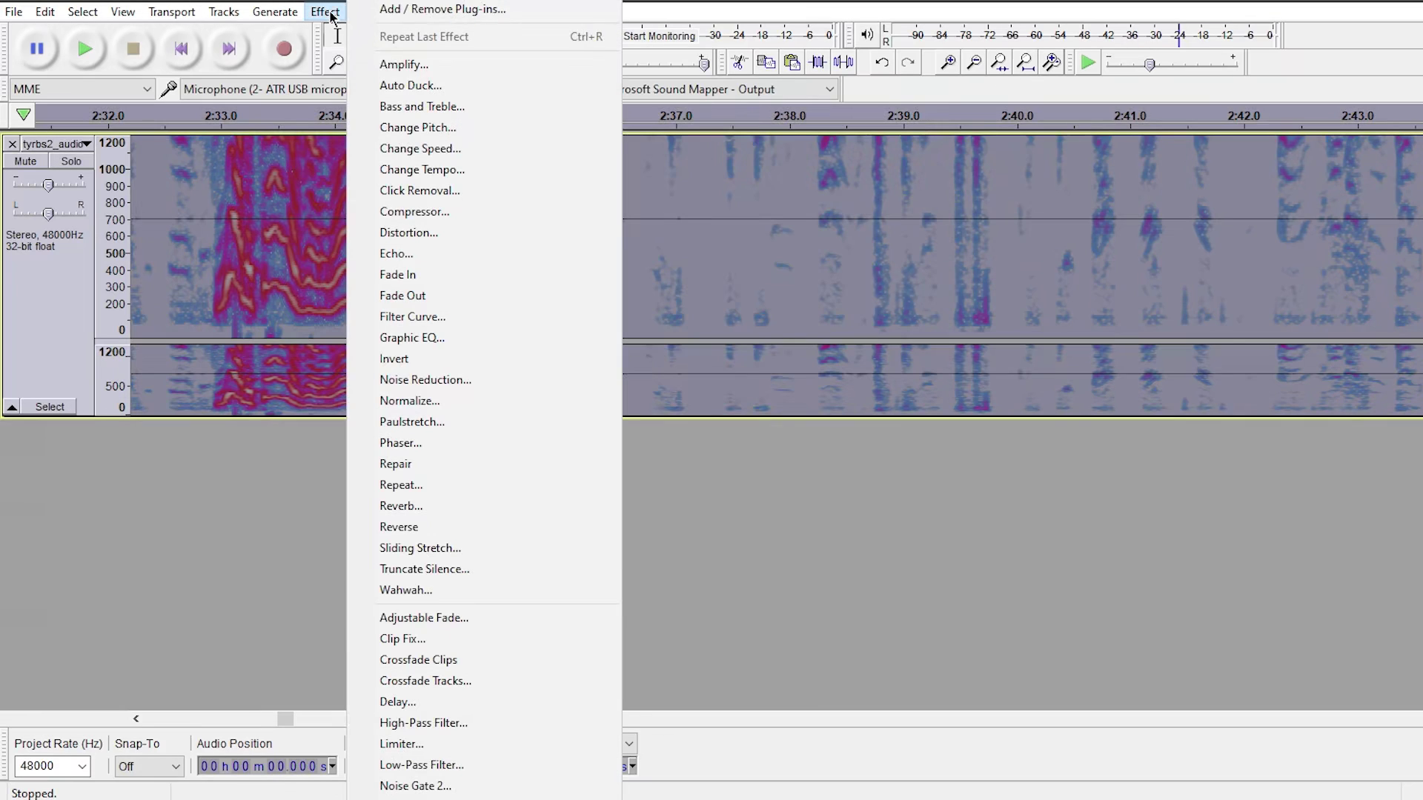
{"action": "left_click", "coordinate": [448, 766]}
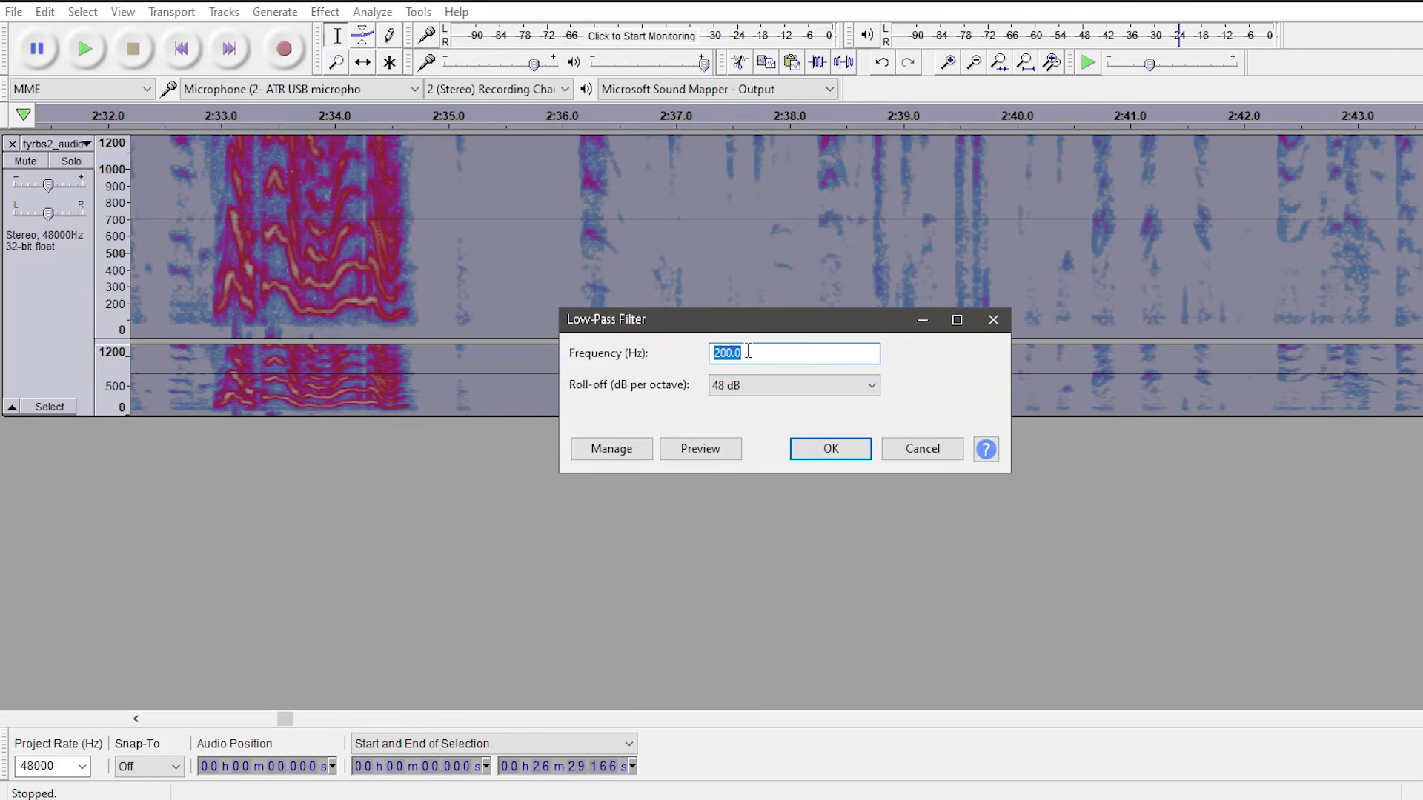
{"action": "left_click", "coordinate": [830, 449]}
{"action": "mouse_move", "coordinate": [285, 719]}
{"action": "left_mouse_down"}
{"action": "mouse_move", "coordinate": [207, 718]}
{"action": "mouse_move", "coordinate": [283, 714]}
{"action": "left_mouse_up"}
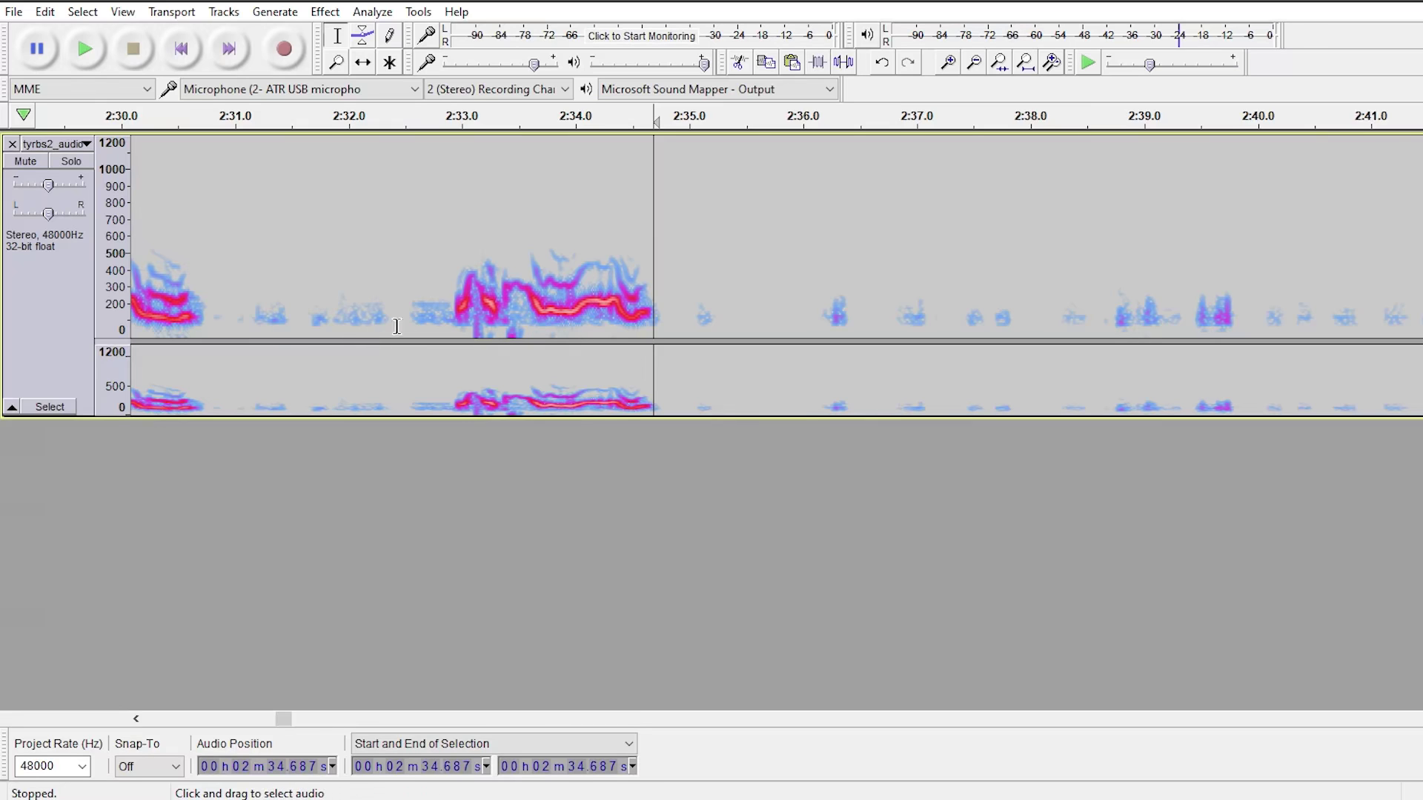
{"action": "double_click", "coordinate": [519, 324]}
{"action": "left_click", "coordinate": [324, 11]}
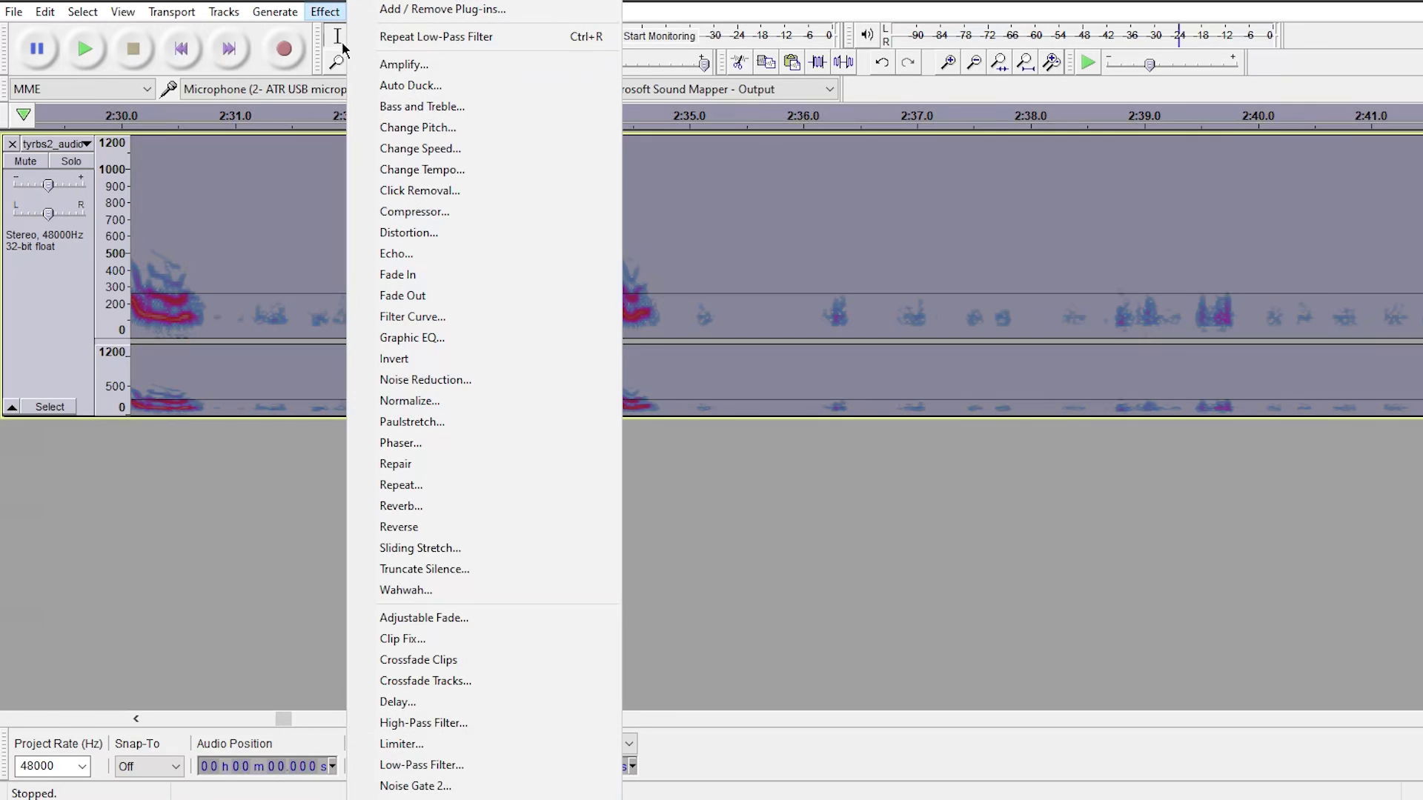
{"action": "left_click", "coordinate": [413, 317]}
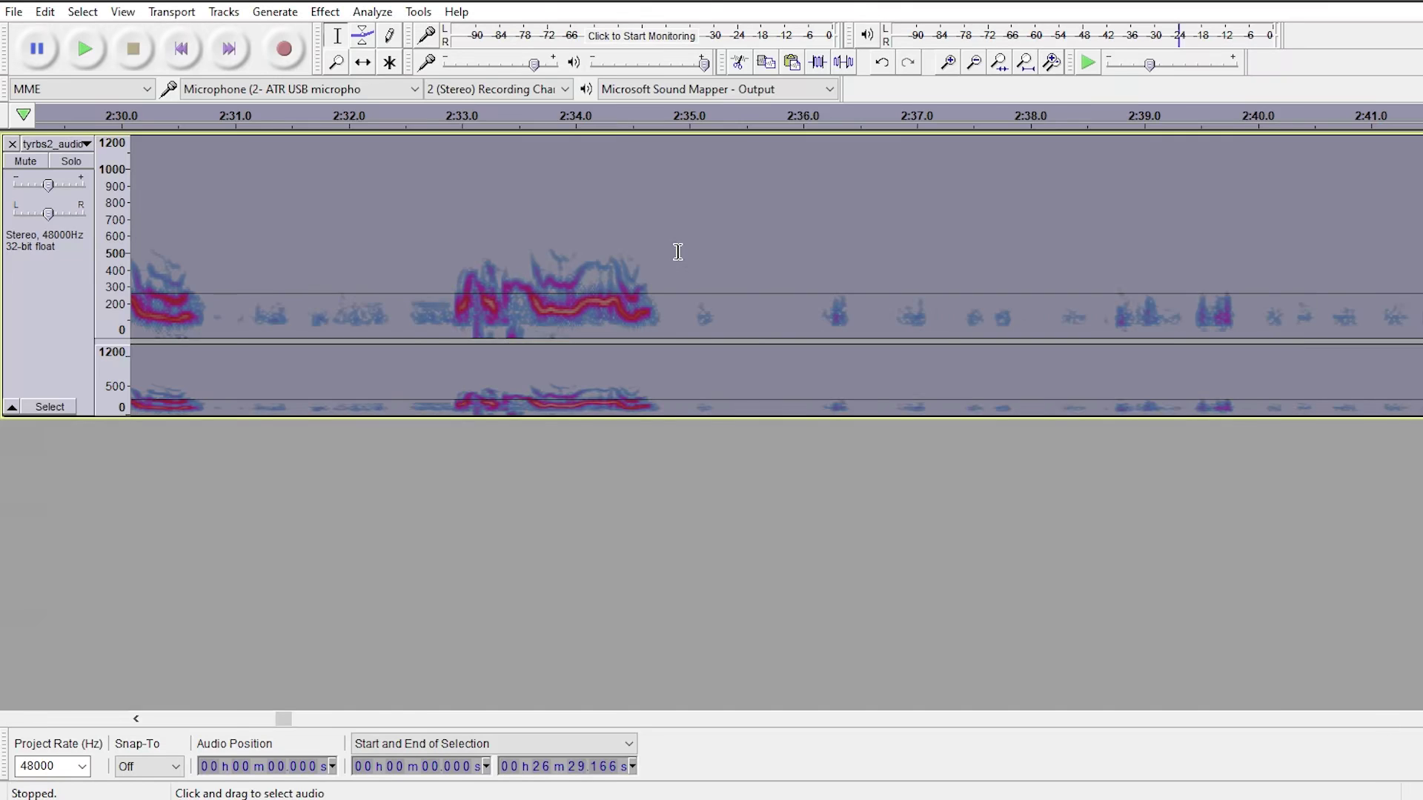
{"action": "left_click", "coordinate": [678, 252]}
Step: Compare the filtered voice at about 2:33 to 2:35 with the residual noise after 2:36
{"action": "left_click_drag", "start_coordinate": [446, 320], "coordinate": [715, 326]}
{"action": "left_click", "coordinate": [734, 328]}
{"action": "left_click", "coordinate": [675, 330]}
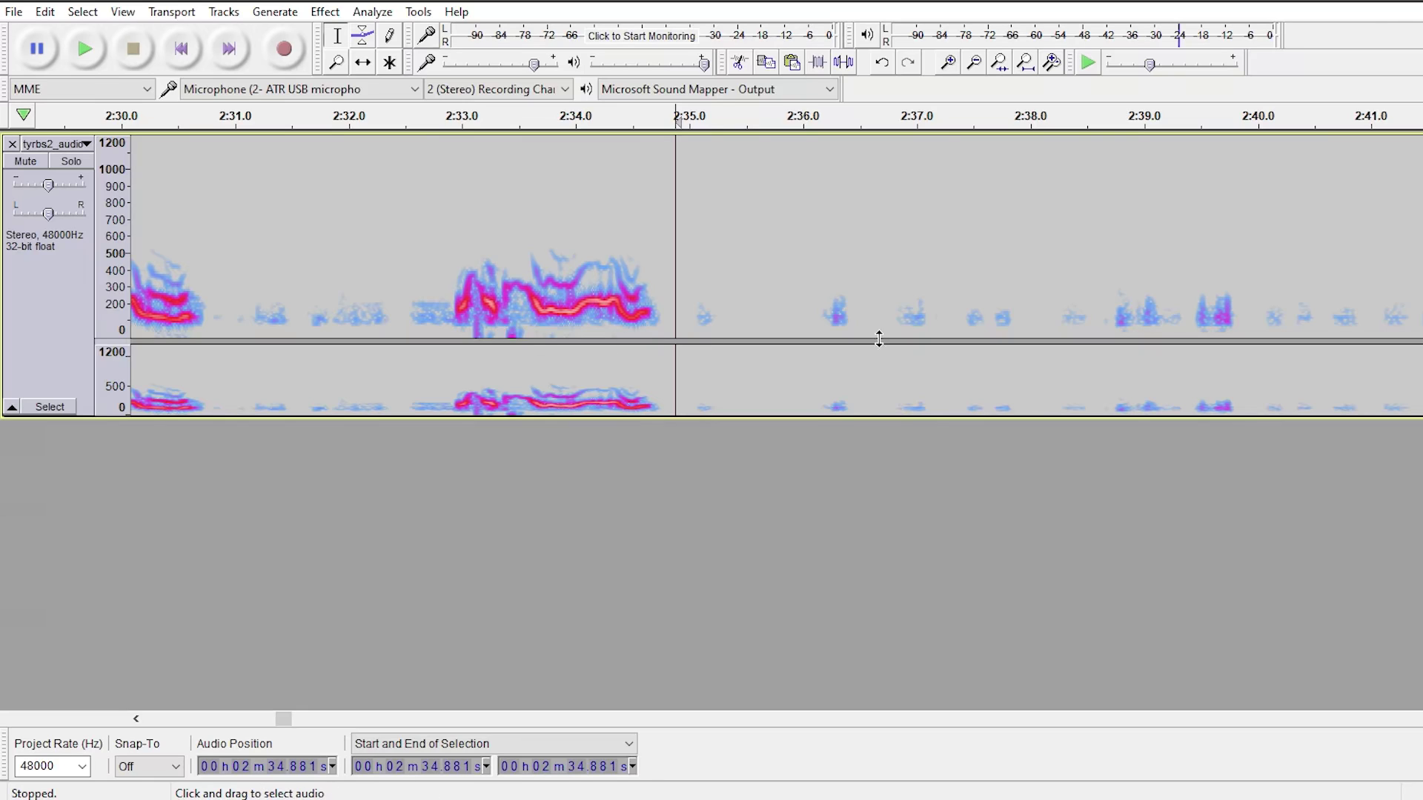
{"action": "left_click", "coordinate": [826, 324]}
{"action": "left_click_drag", "start_coordinate": [821, 323], "coordinate": [1403, 312]}
{"action": "left_click", "coordinate": [1422, 312]}
Step: Play the residual noise from about 2:38.6 and check its peak on the playback meter
{"action": "left_click", "coordinate": [1102, 319]}
{"action": "key", "text": "space"}
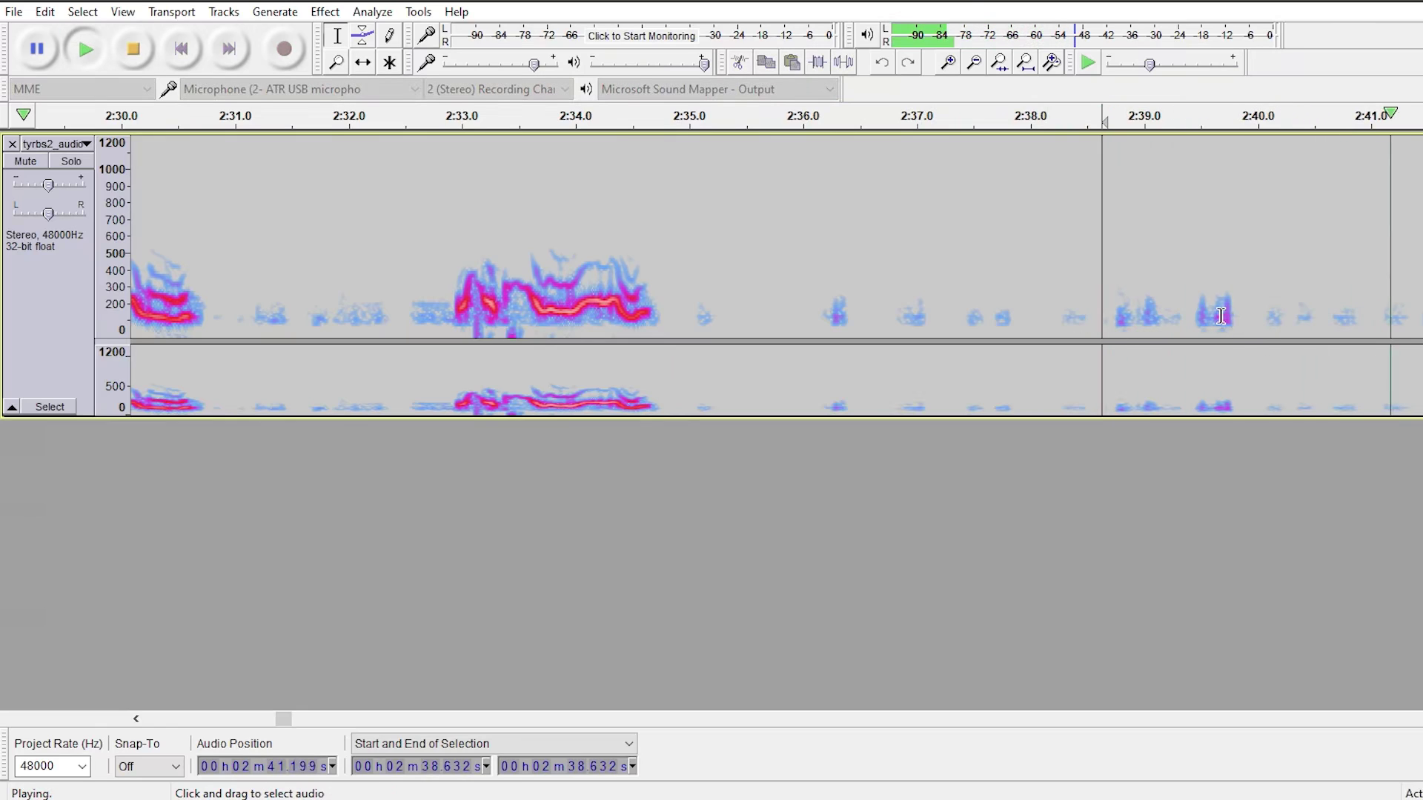
{"action": "left_click_drag", "start_coordinate": [1263, 308], "coordinate": [770, 307]}
{"action": "left_click", "coordinate": [932, 308]}
{"action": "left_click", "coordinate": [1113, 321]}
{"action": "key", "text": "space"}
Step: Play the filtered voice from about 2:32.5 to 2:34.9 repeatedly and check its peak on the playback meter
{"action": "key", "text": "space"}
{"action": "left_click", "coordinate": [449, 306]}
{"action": "left_click", "coordinate": [410, 311]}
{"action": "key", "text": "space"}
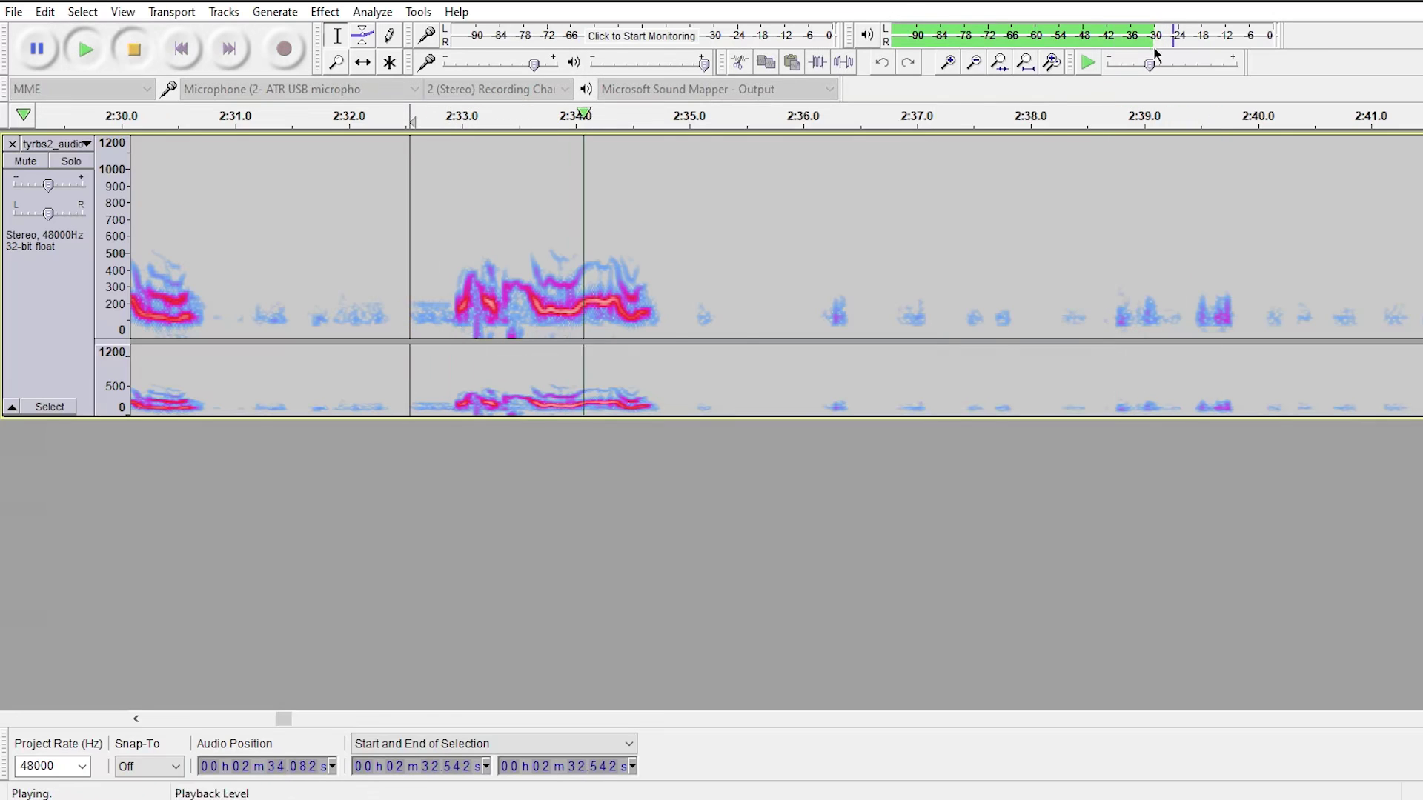
{"action": "key", "text": "space"}
{"action": "left_click_drag", "start_coordinate": [458, 300], "coordinate": [663, 301]}
{"action": "key", "text": "space"}
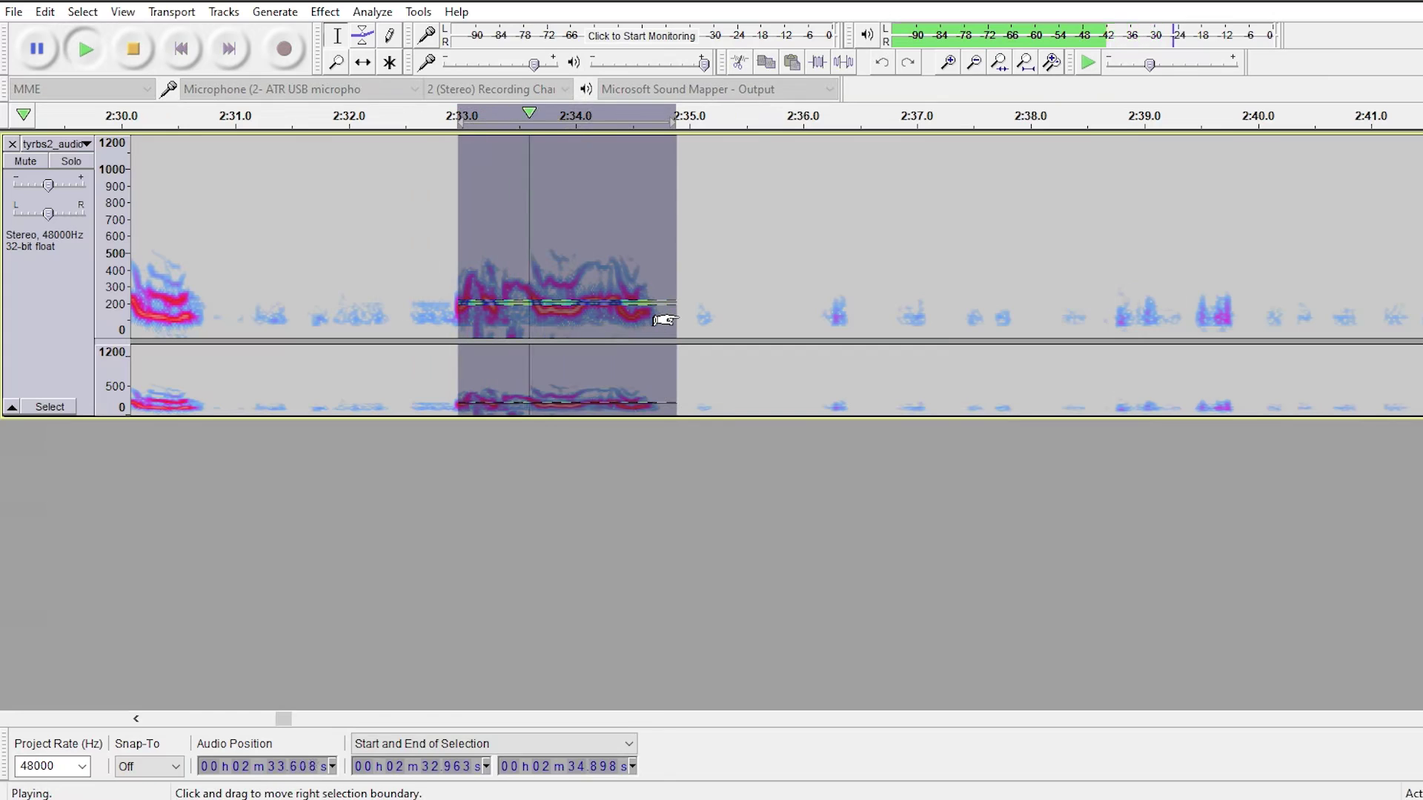
{"action": "key", "text": "space"}
{"action": "left_click", "coordinate": [426, 308]}
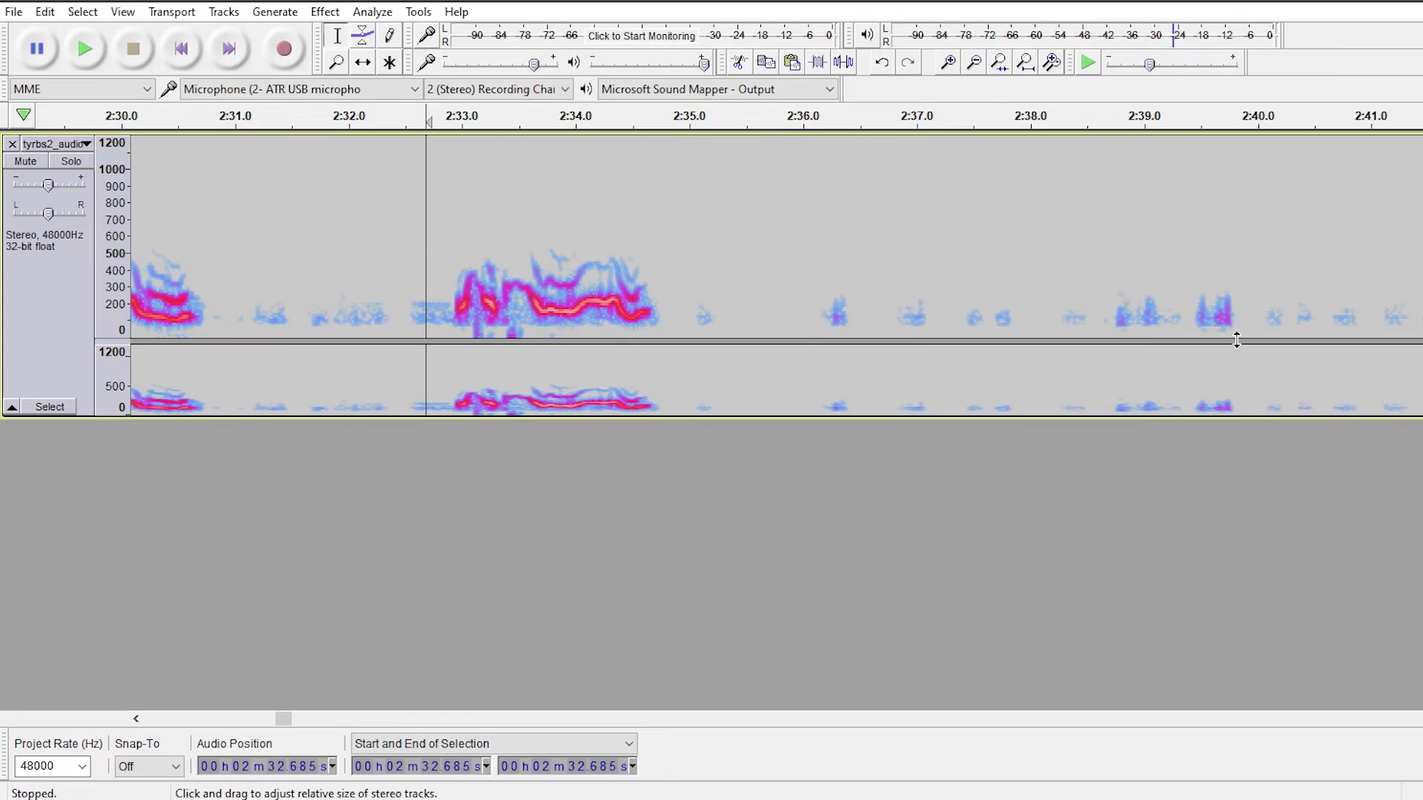
{"action": "left_click", "coordinate": [451, 313]}
{"action": "key", "text": "space"}
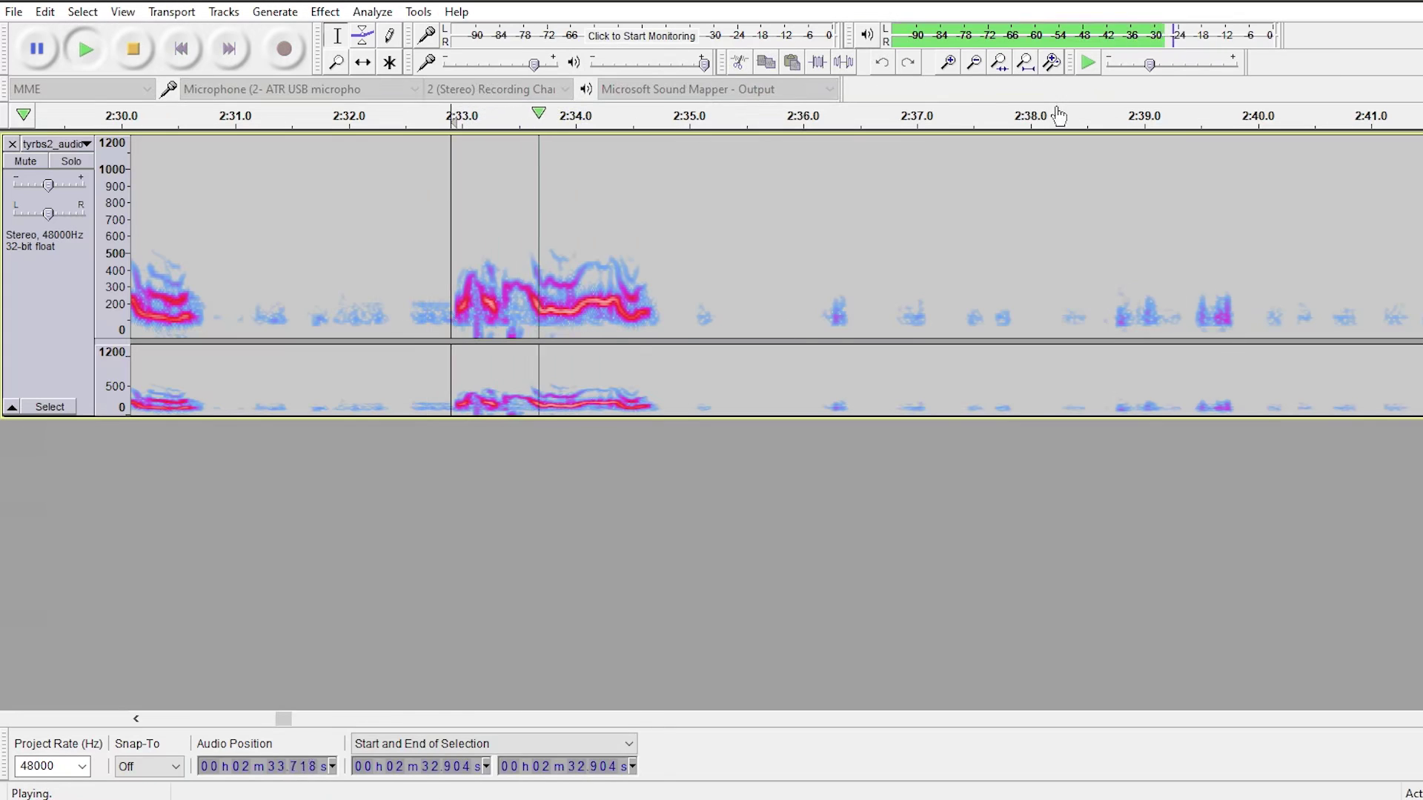
{"action": "key", "text": "space"}
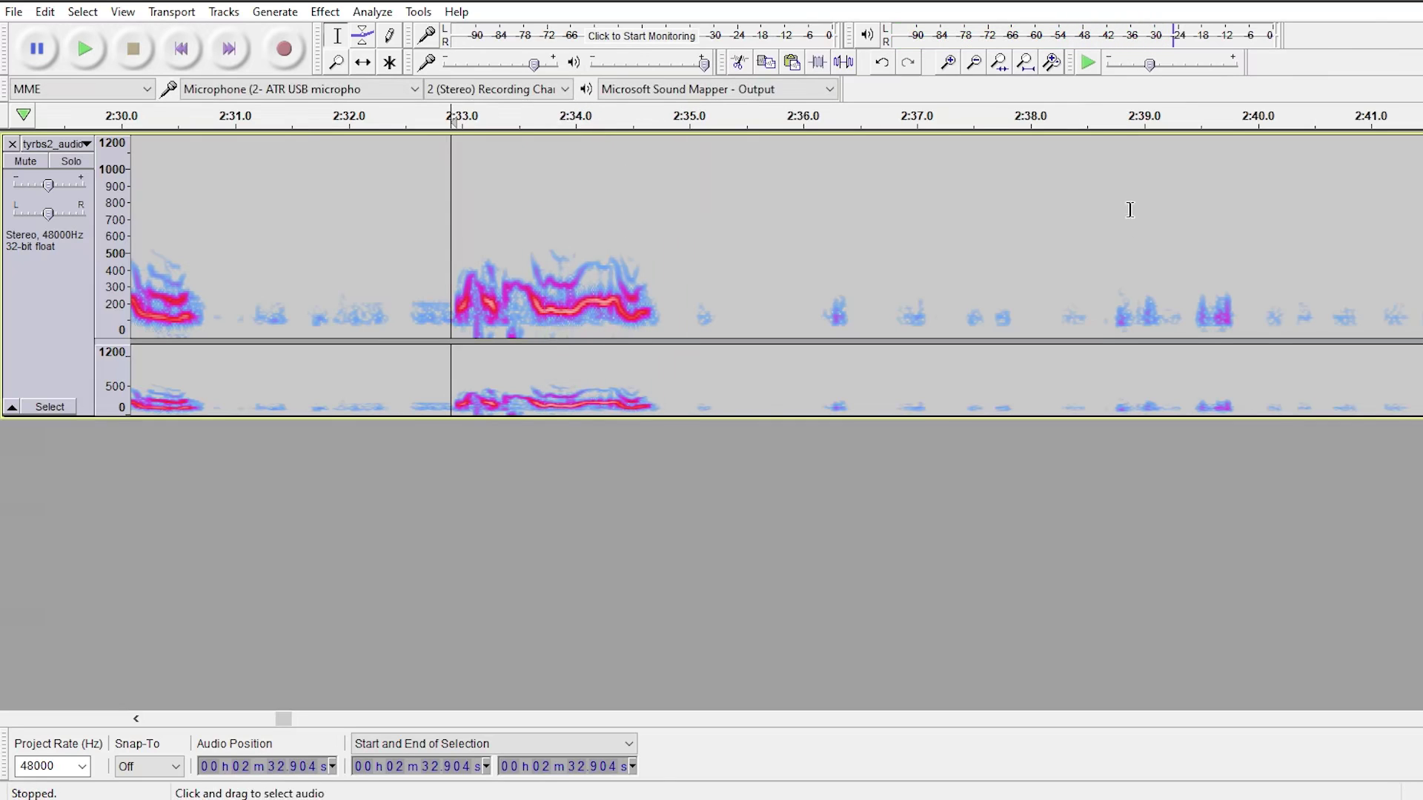
Step: Apply Noise Gate 2 to the whole track with threshold -45.40 dB, level reduction -99 dB, attack 47 ms, hold 78 ms and decay 62 ms
{"action": "left_click", "coordinate": [1190, 320]}
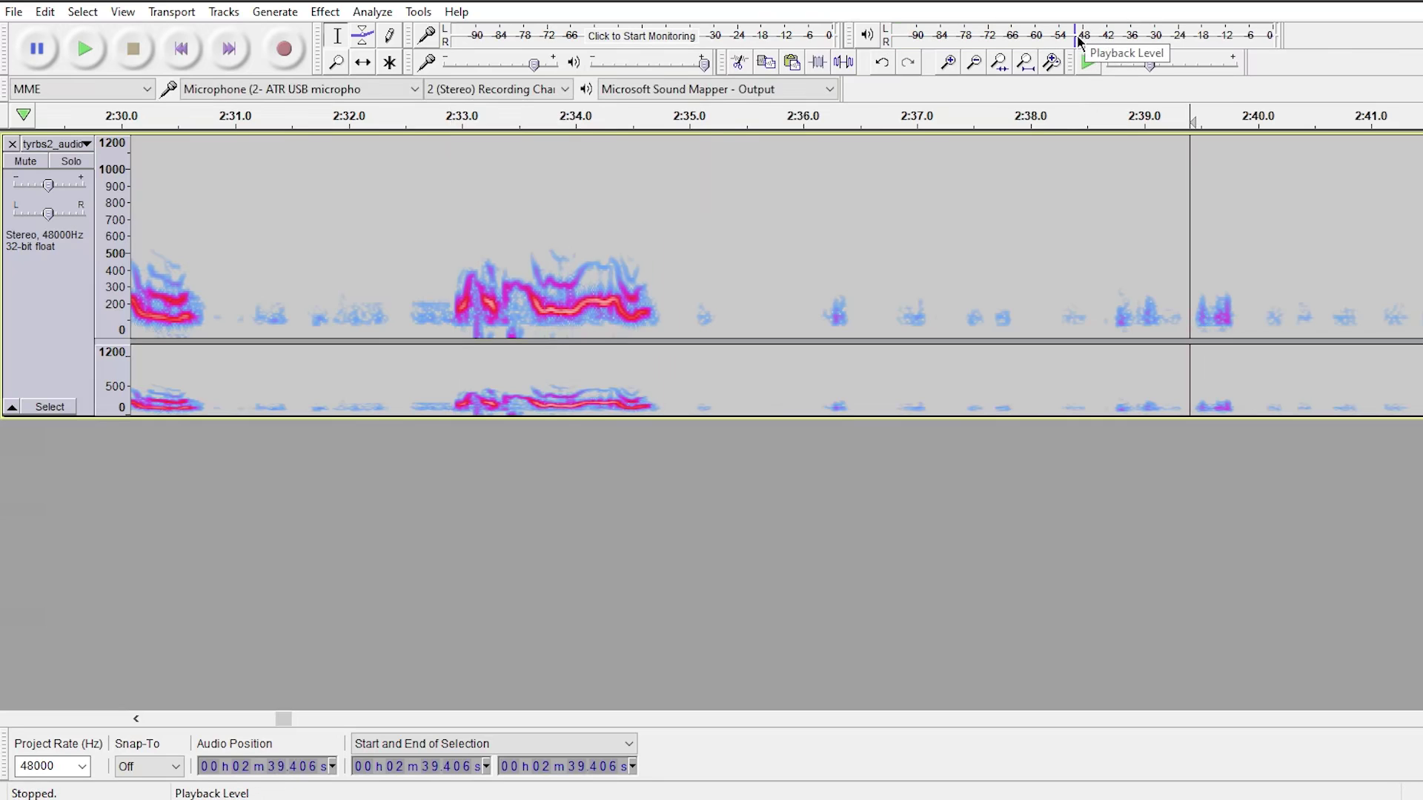
{"action": "key", "text": "ctrl+a"}
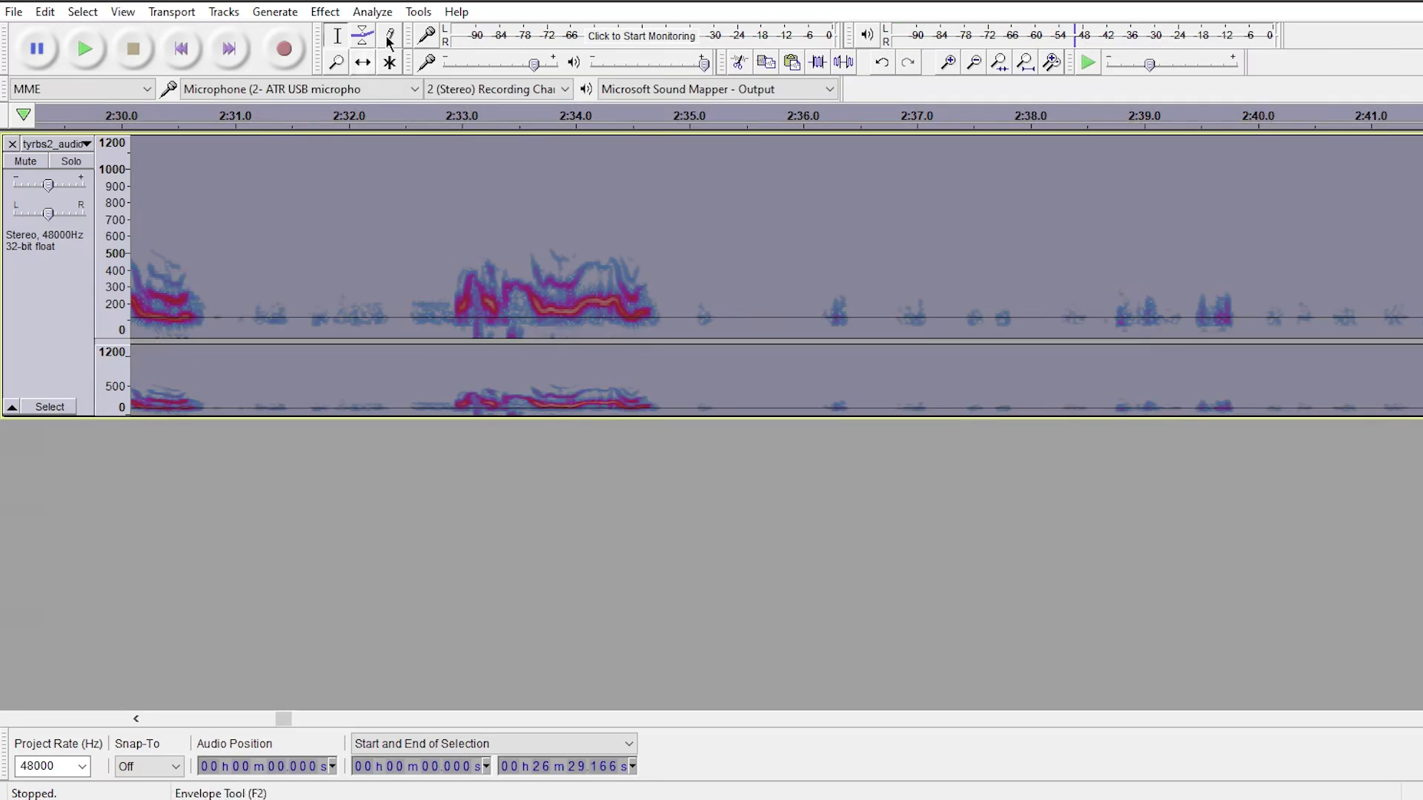
{"action": "left_click", "coordinate": [324, 11]}
{"action": "left_click", "coordinate": [424, 784]}
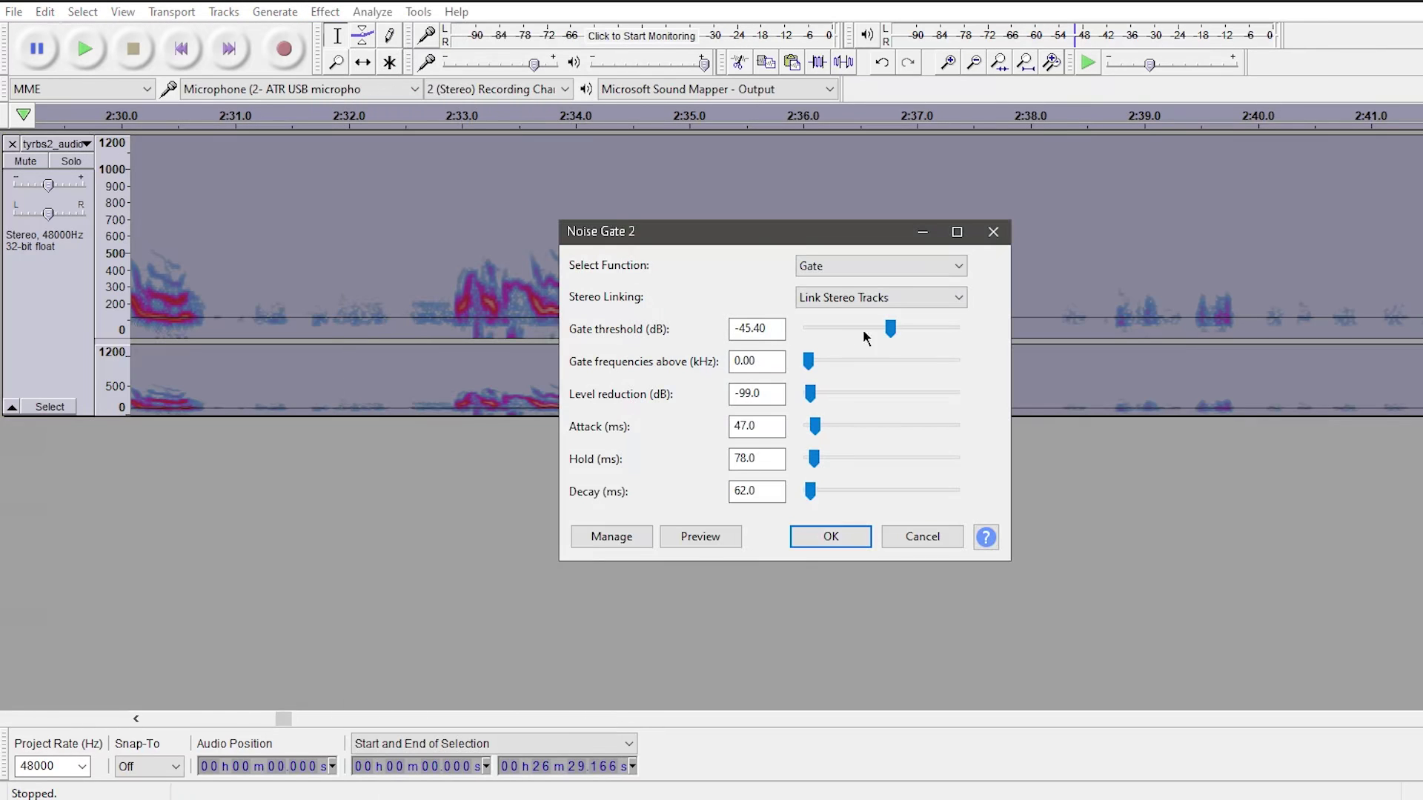
{"action": "left_click", "coordinate": [765, 392]}
{"action": "left_click_drag", "start_coordinate": [766, 392], "coordinate": [727, 392]}
{"action": "left_click", "coordinate": [828, 546]}
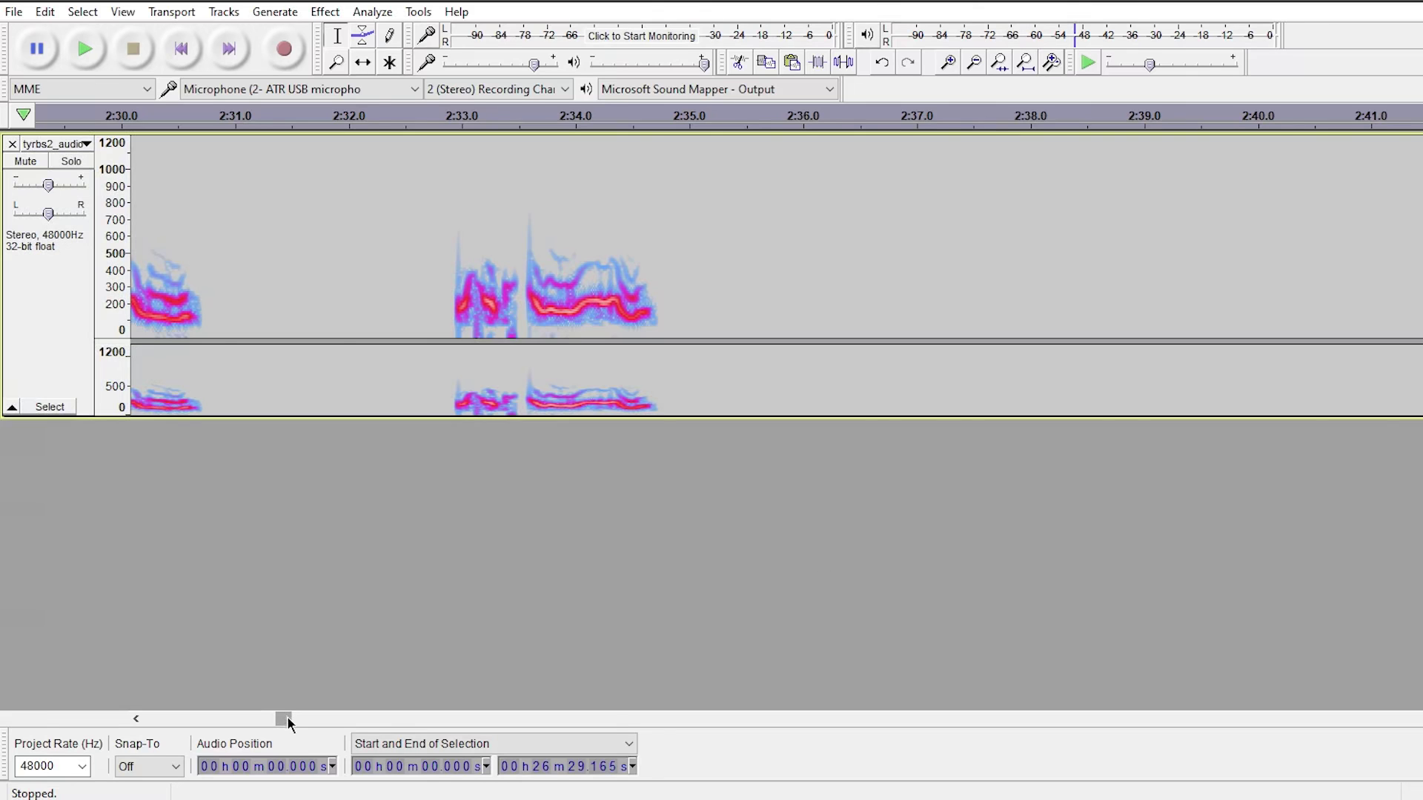
{"action": "left_click_drag", "start_coordinate": [282, 718], "coordinate": [270, 722]}
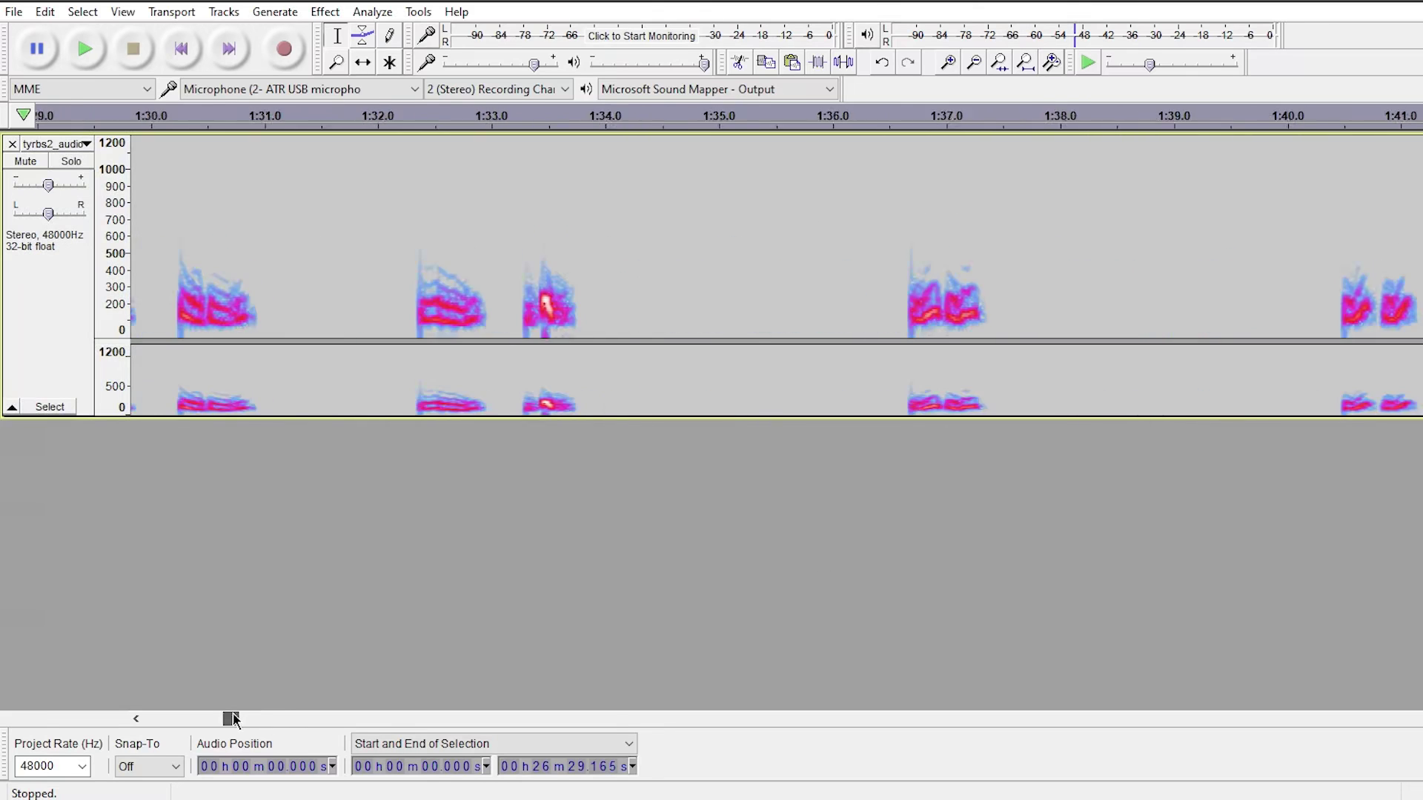
Step: Play the gated voice from about 1:10.2 and amplify the whole track by 14.14 dB to a new peak of 0.0 dB
{"action": "left_click_drag", "start_coordinate": [231, 719], "coordinate": [189, 715]}
{"action": "left_click", "coordinate": [519, 393]}
{"action": "key", "text": "space"}
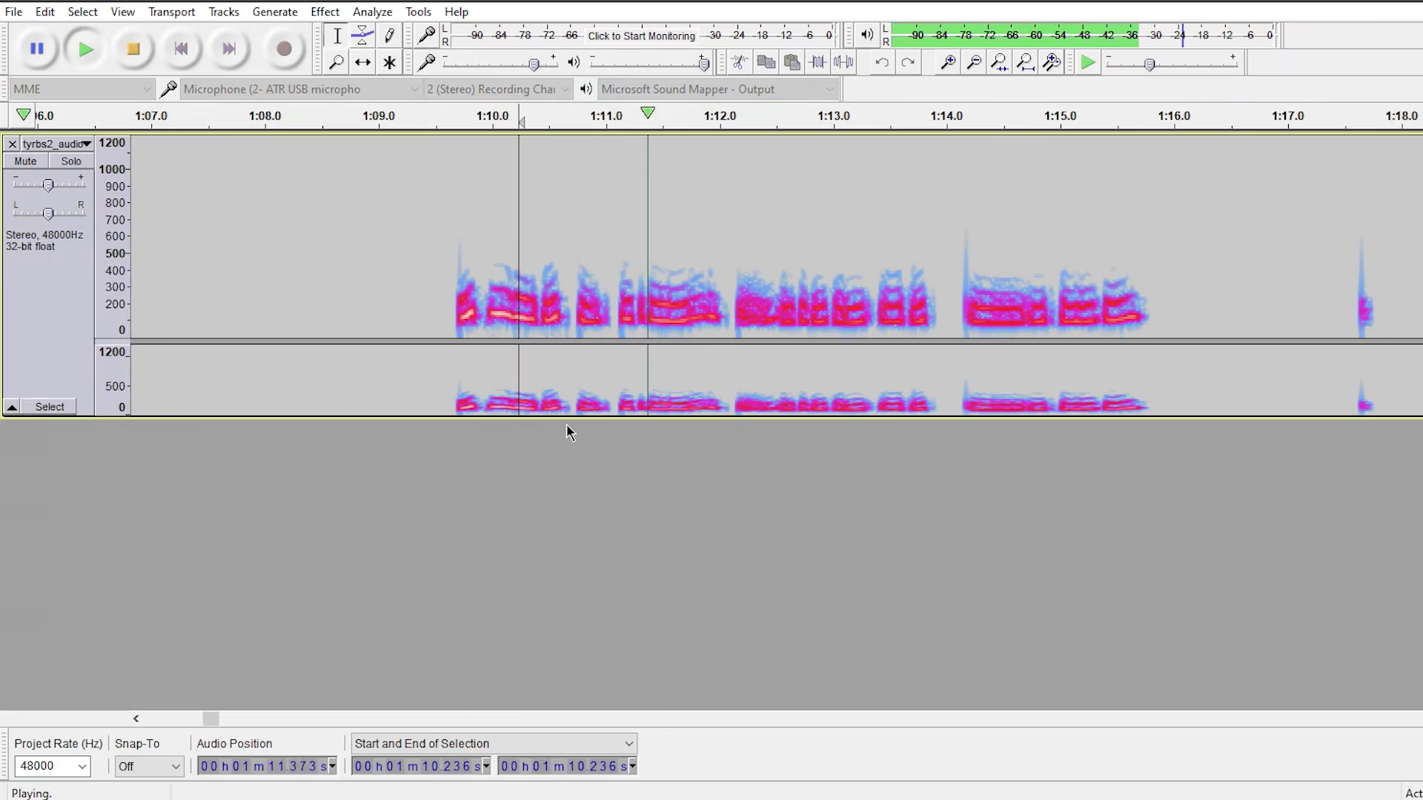
{"action": "key", "text": "space"}
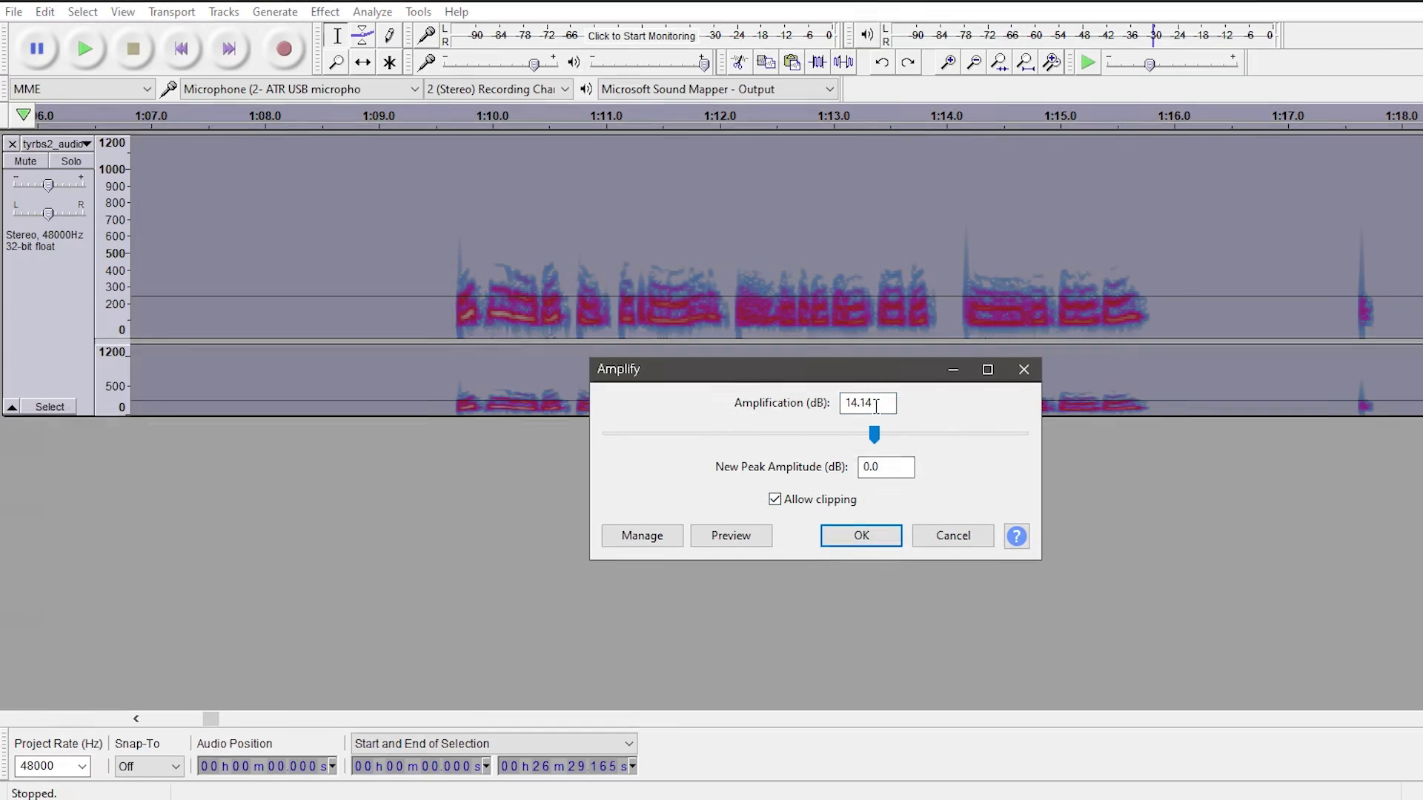
{"action": "left_click", "coordinate": [876, 543]}
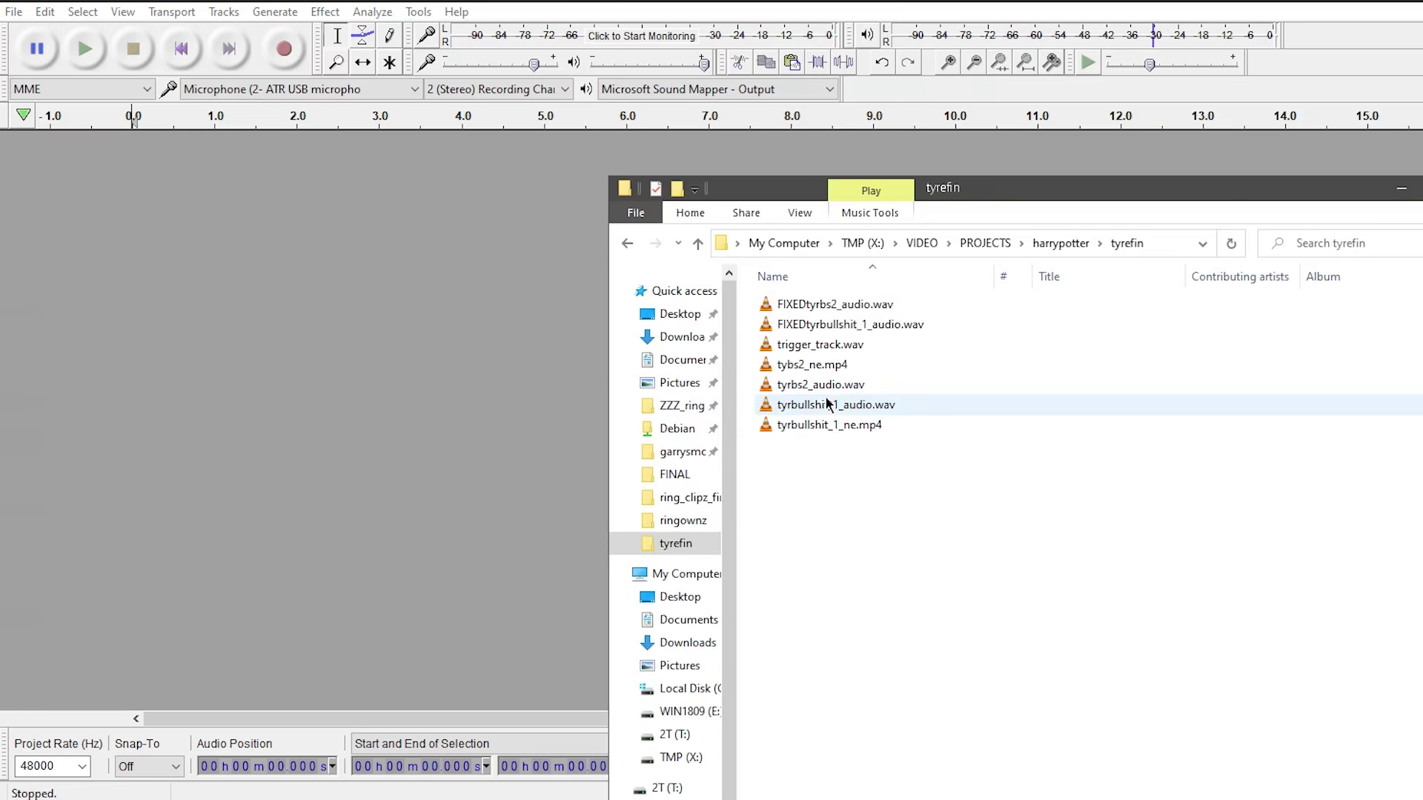
Step: Import tyrbs2_audio.wav and trigger_track.wav from the tyrefin folder, with trigger_track beneath, and select the entire tyrbs2_audio track
{"action": "left_click_drag", "start_coordinate": [816, 384], "coordinate": [437, 437]}
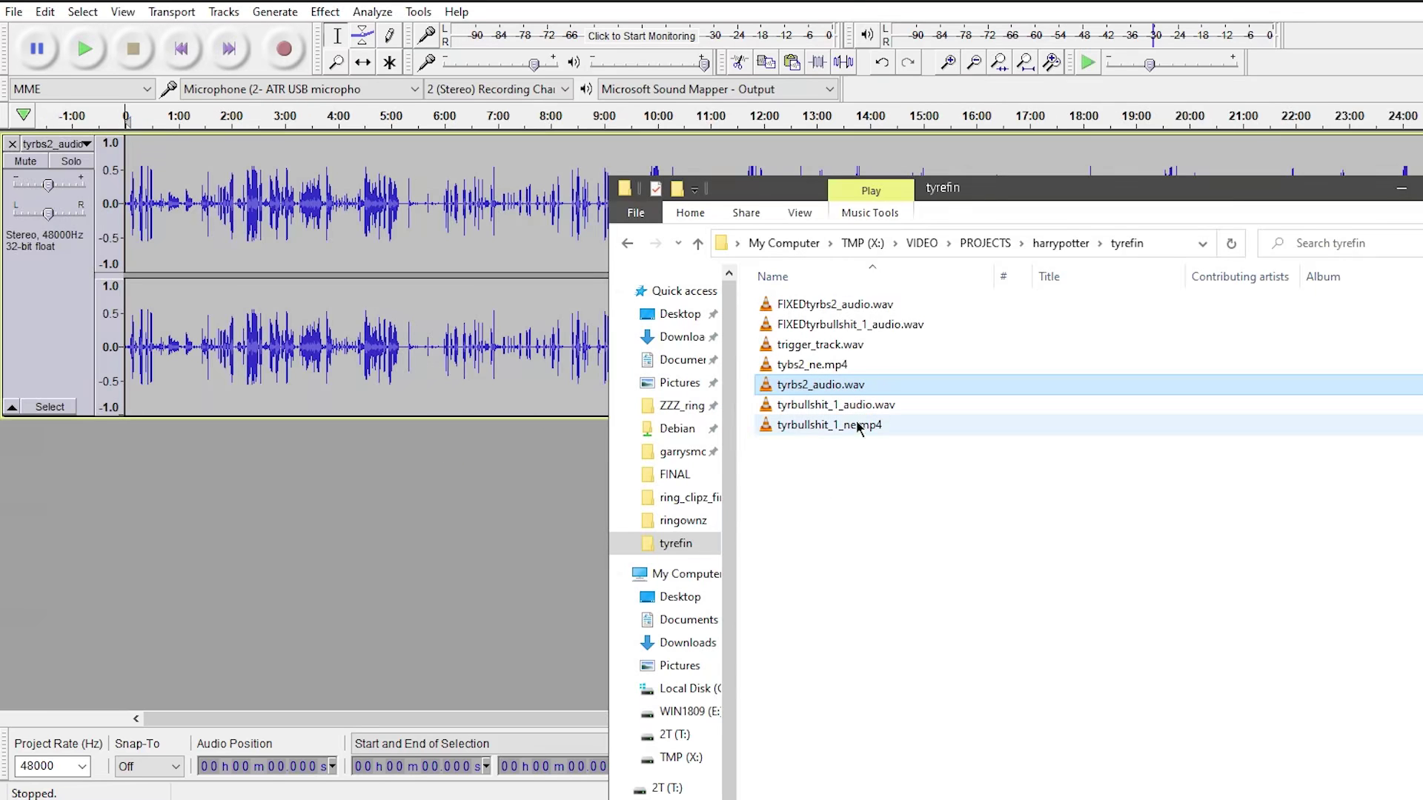
{"action": "left_click_drag", "start_coordinate": [828, 353], "coordinate": [281, 725]}
{"action": "left_click", "coordinate": [64, 337]}
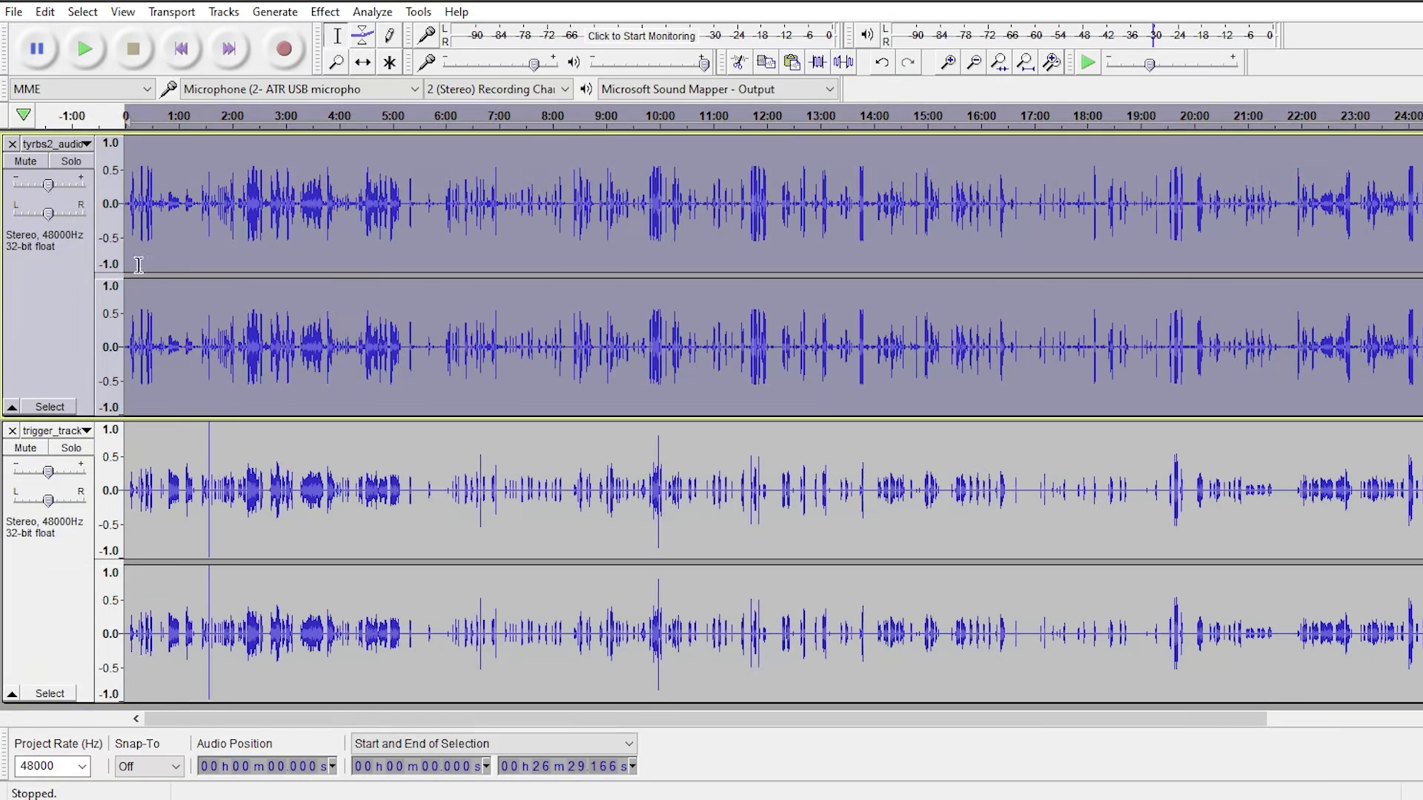
Step: Apply Auto Duck to tyrbs2_audio with duck amount -24 dB, maximum pause 0.15 s, outer fades 0.28 s, inner fades 0 and threshold -30 dB
{"action": "left_click", "coordinate": [326, 11]}
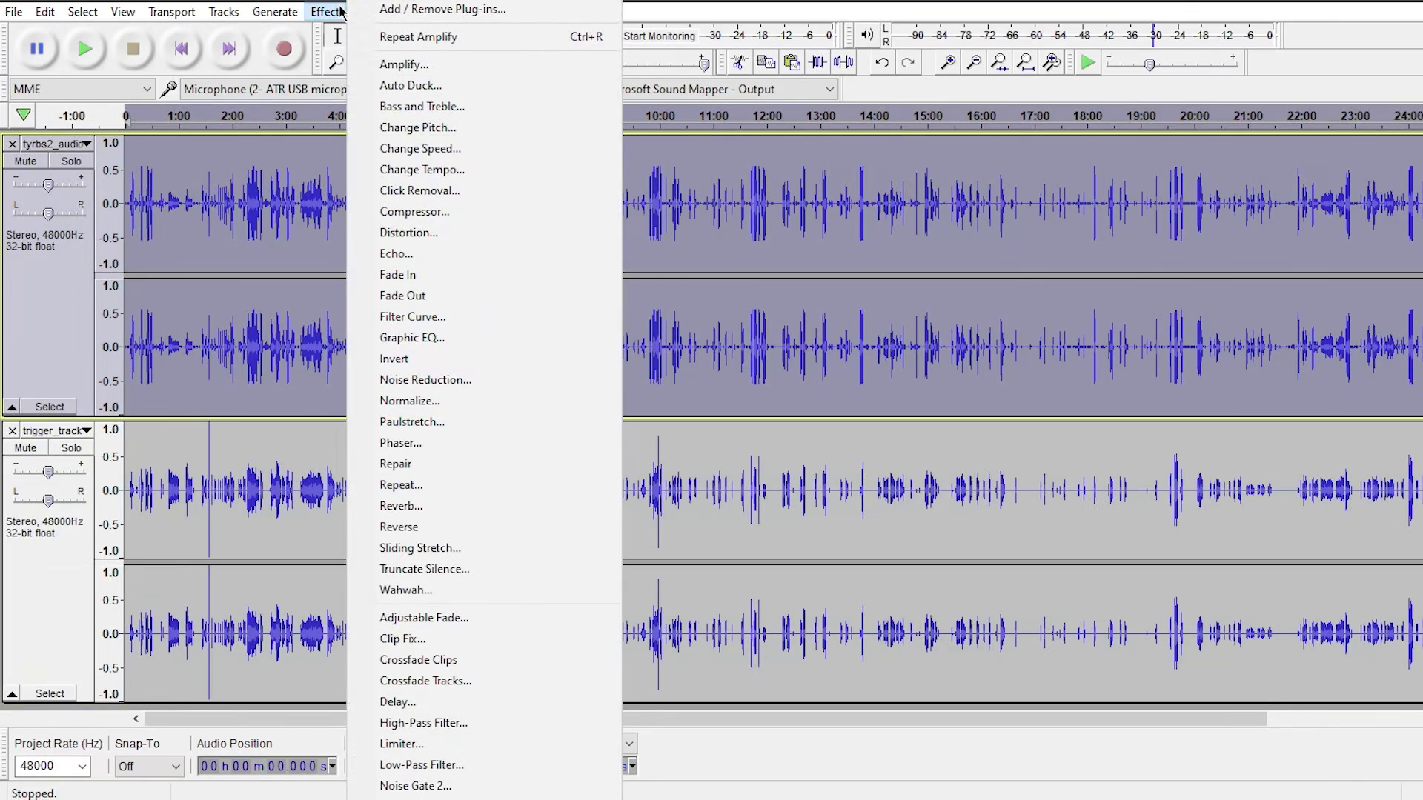
{"action": "left_click", "coordinate": [437, 97]}
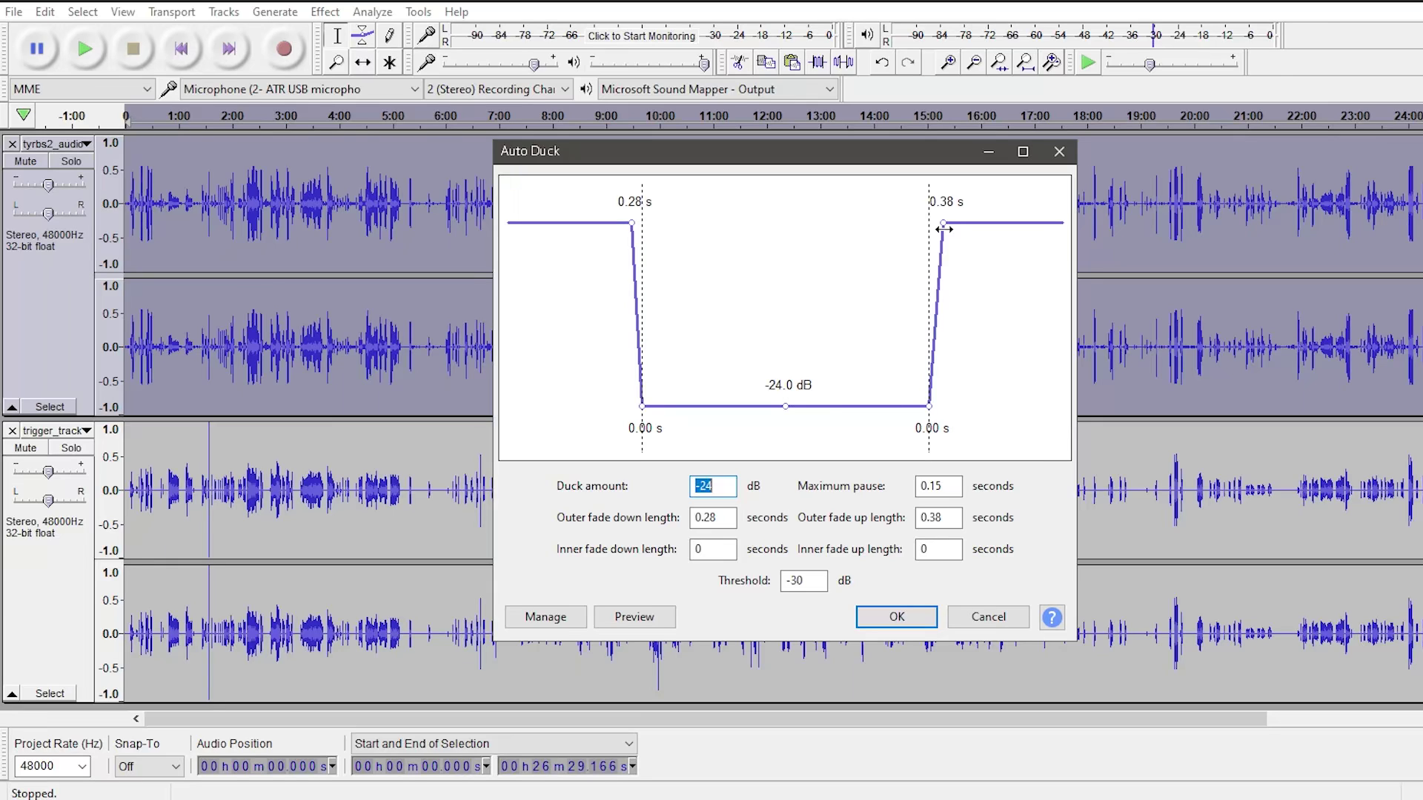
{"action": "left_click_drag", "start_coordinate": [943, 229], "coordinate": [940, 229]}
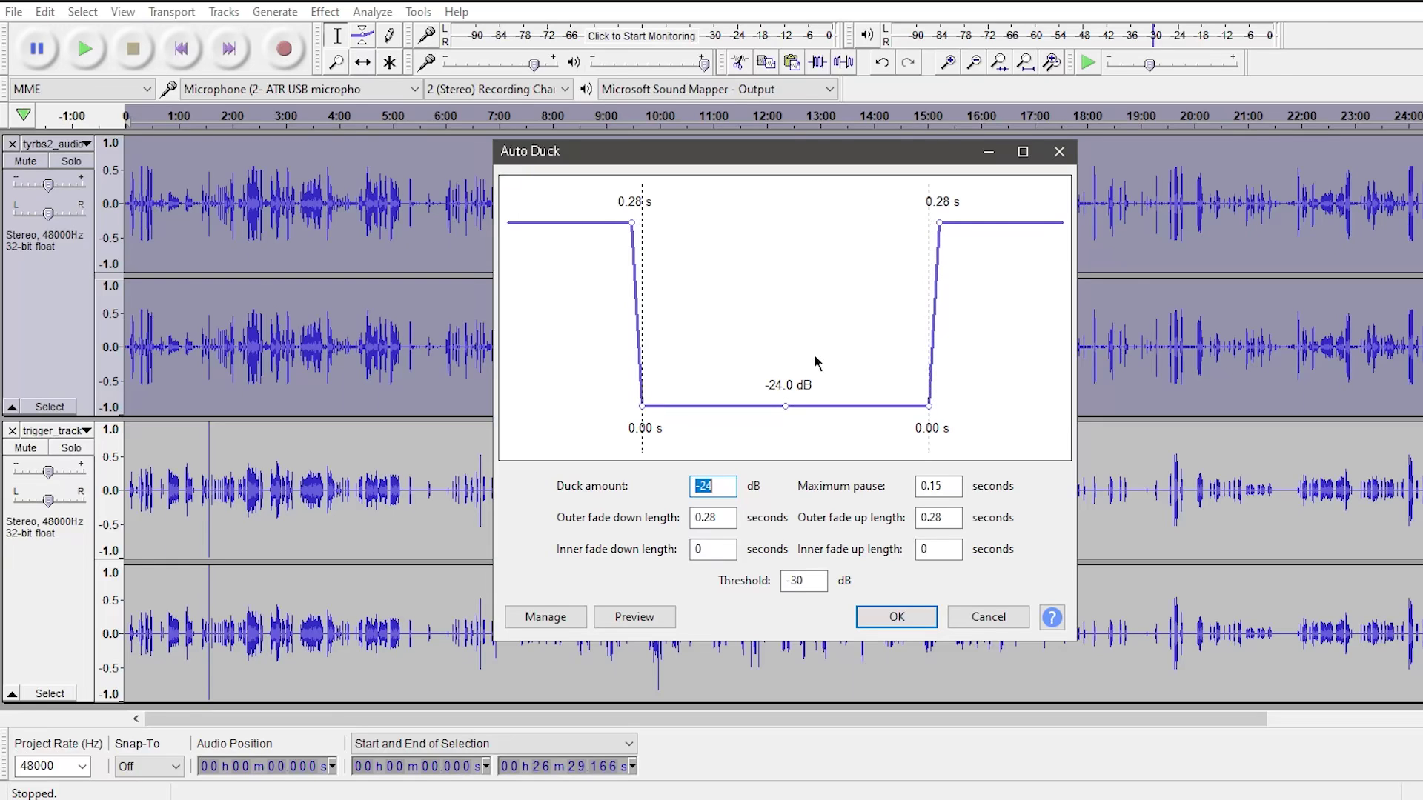
{"action": "left_click_drag", "start_coordinate": [803, 581], "coordinate": [778, 584]}
{"action": "left_click", "coordinate": [801, 579]}
{"action": "left_click", "coordinate": [896, 616]}
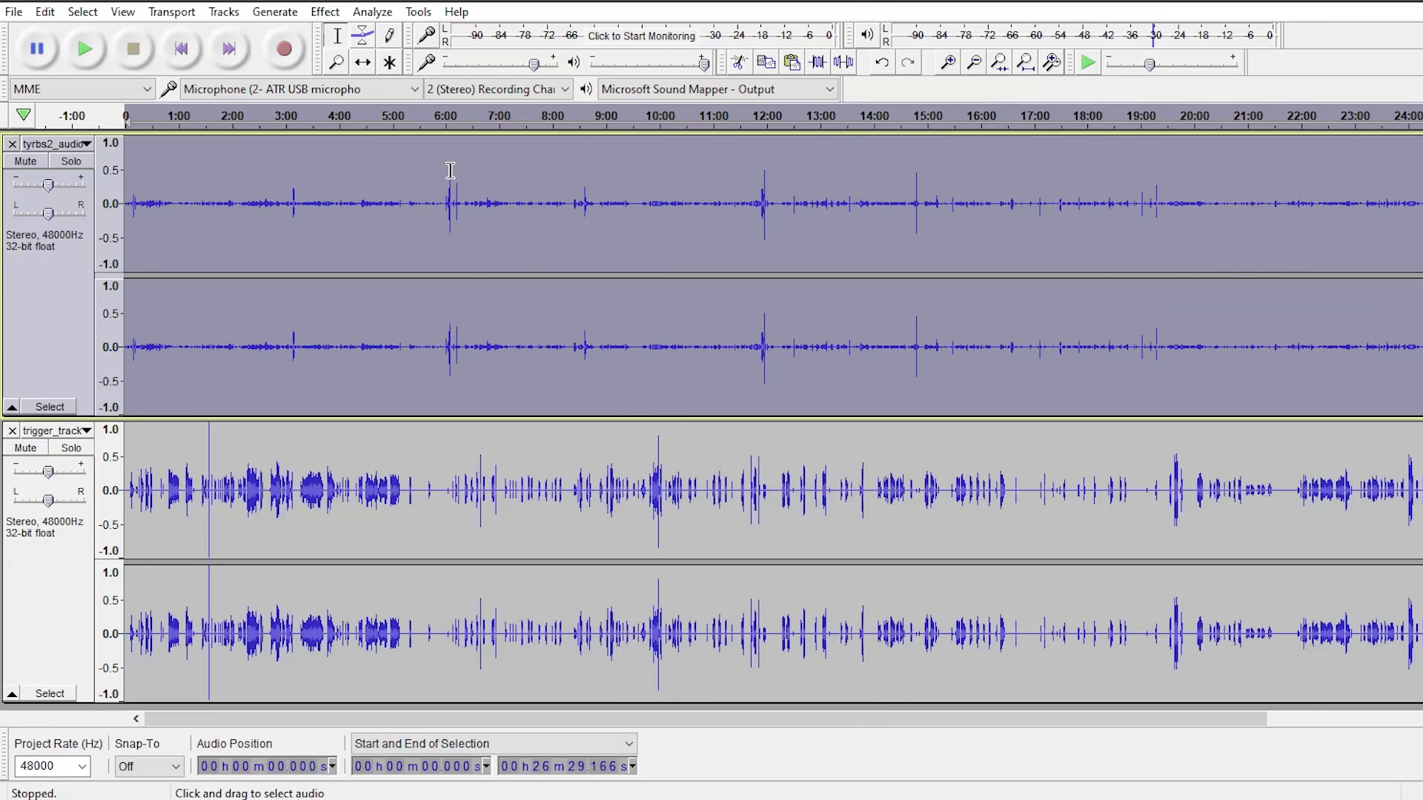
Step: Repeat the same Auto Duck effect on the tyrbs2_audio track two more times
{"action": "left_click", "coordinate": [326, 12]}
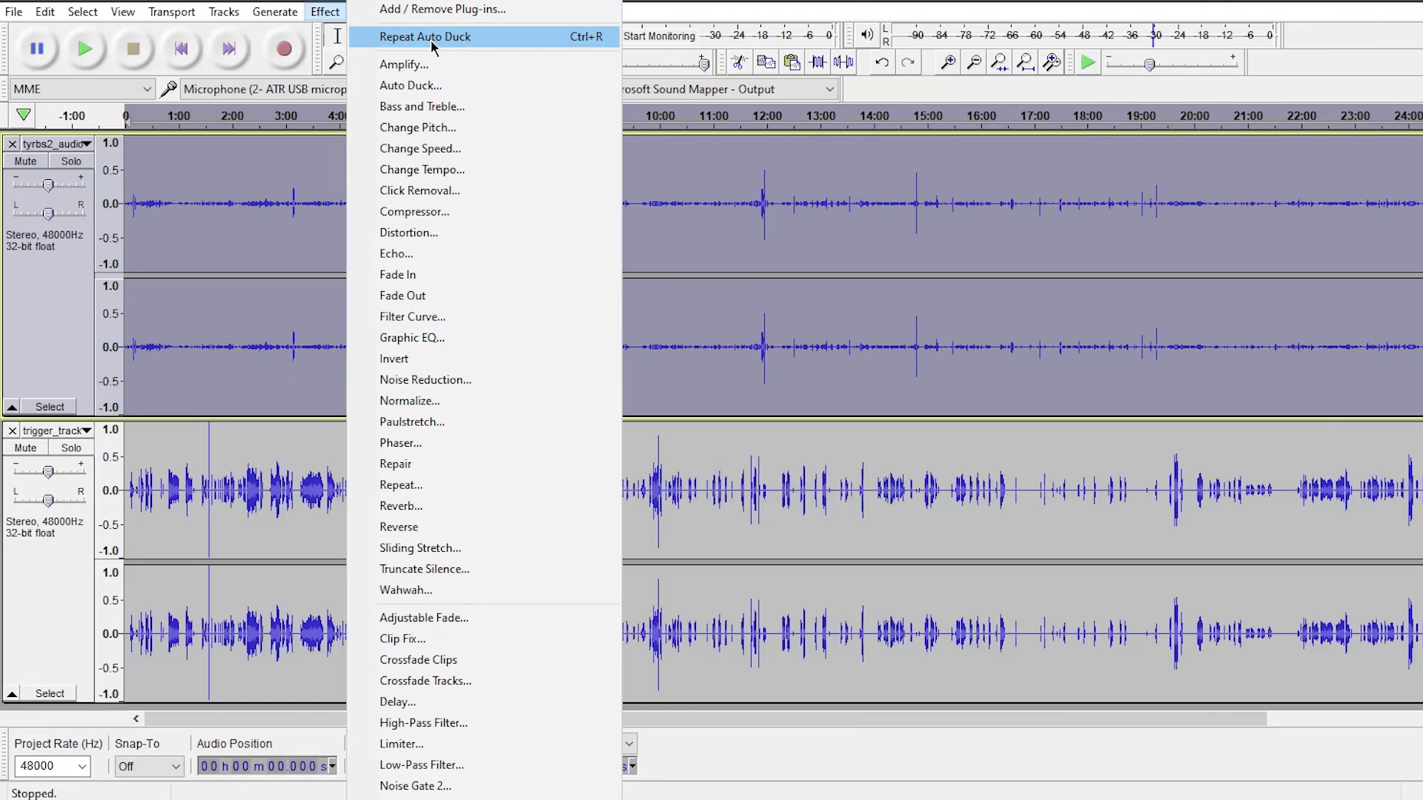
{"action": "left_click", "coordinate": [433, 41]}
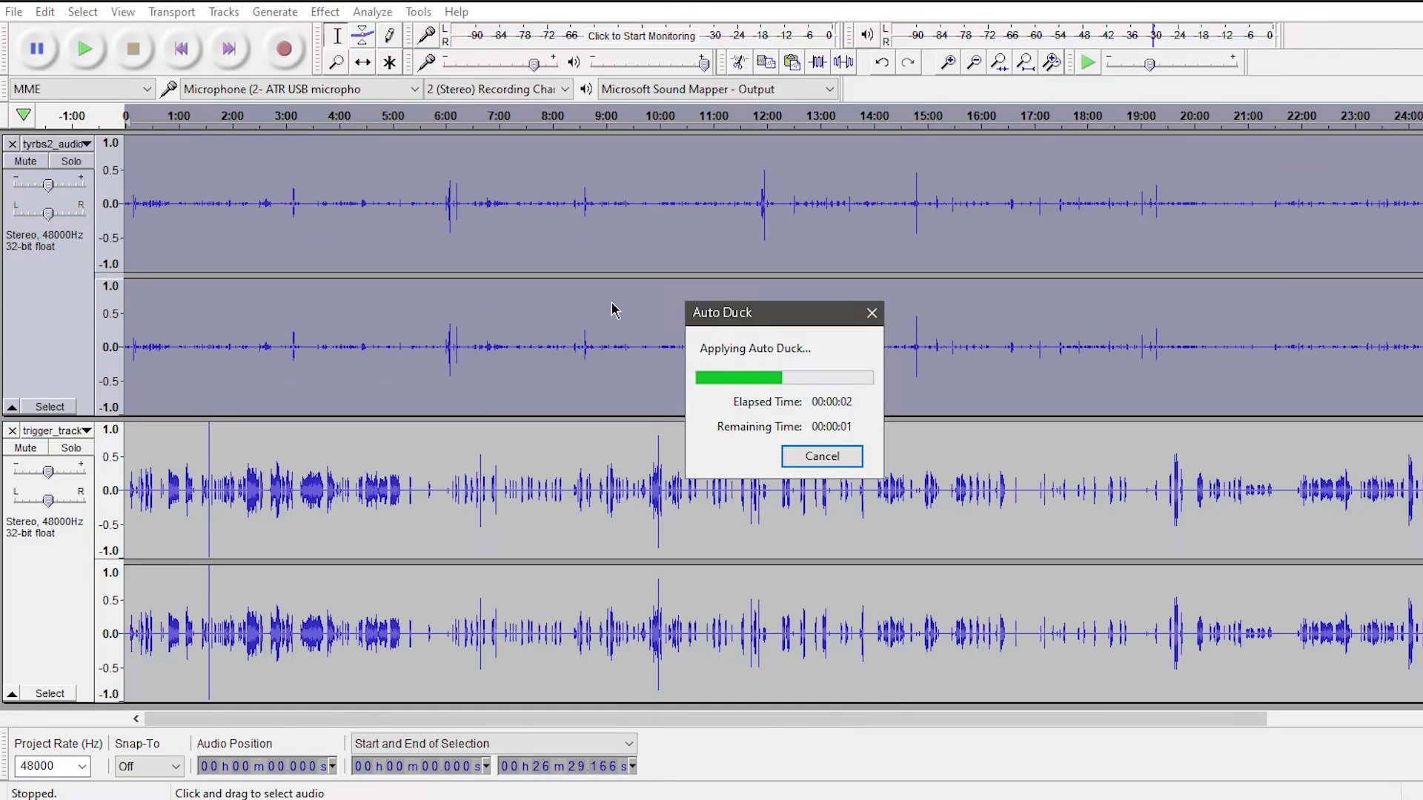
{"action": "left_click", "coordinate": [323, 14]}
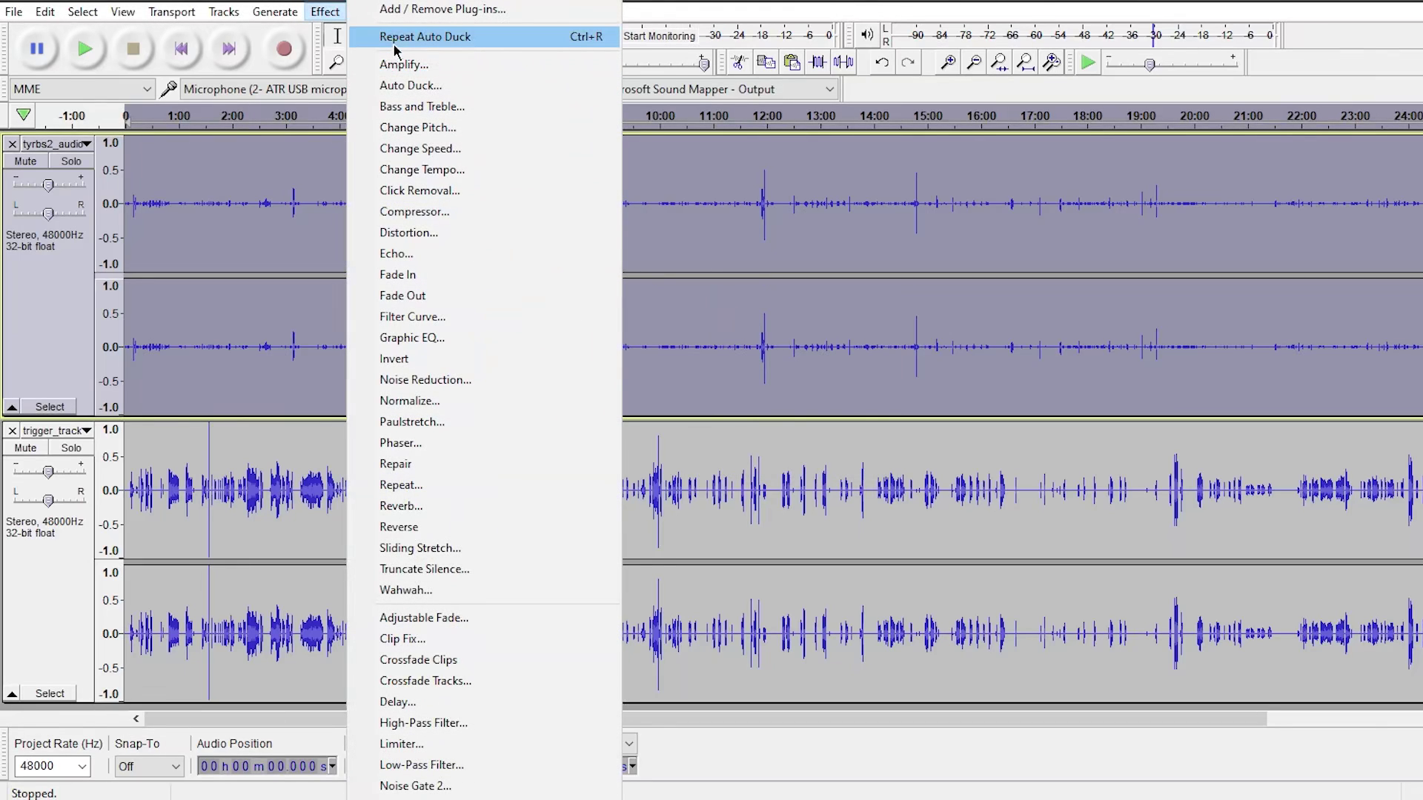
{"action": "left_click", "coordinate": [396, 38]}
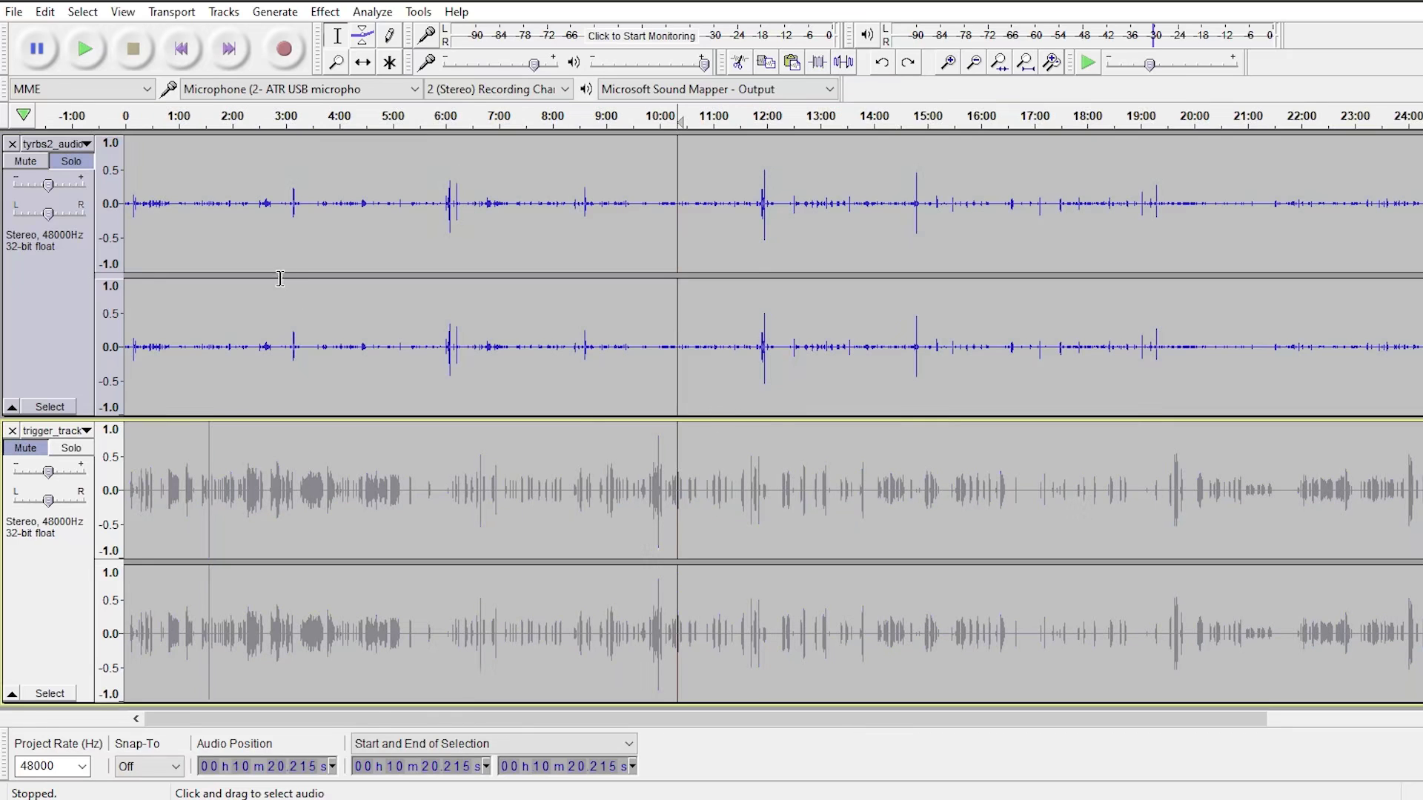
Step: Examine the remaining spikes in the ducked tyrbs2_audio track near 3:00, 6:00 and 8:35
{"action": "left_click", "coordinate": [288, 231]}
{"action": "left_click", "coordinate": [446, 226]}
{"action": "left_click", "coordinate": [585, 215]}
{"action": "left_click", "coordinate": [294, 234]}
{"action": "left_click", "coordinate": [445, 216]}
{"action": "left_click", "coordinate": [288, 216]}
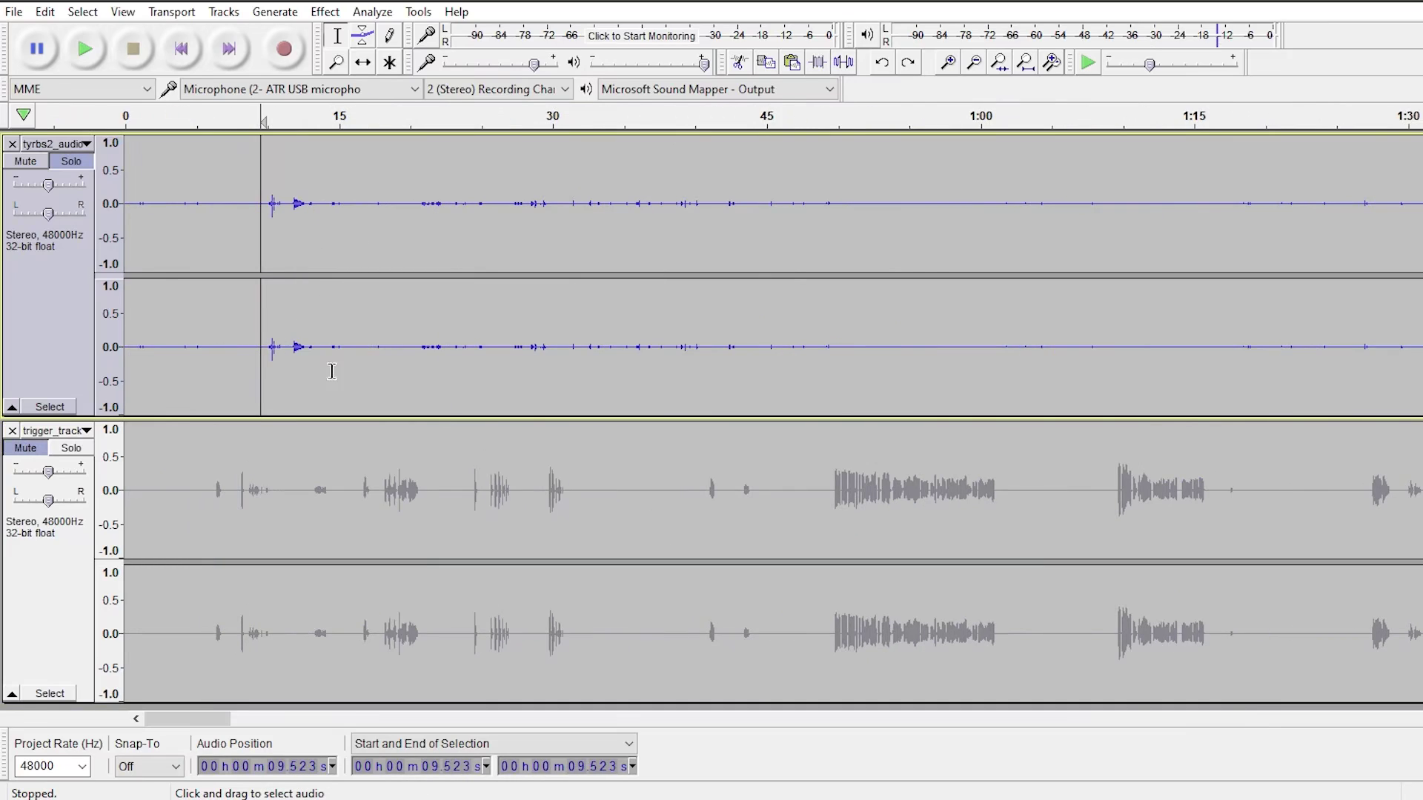
Step: Play the soloed tyrbs2_audio track from about 9.8 s to identify the leftover sound there
{"action": "left_click", "coordinate": [265, 204]}
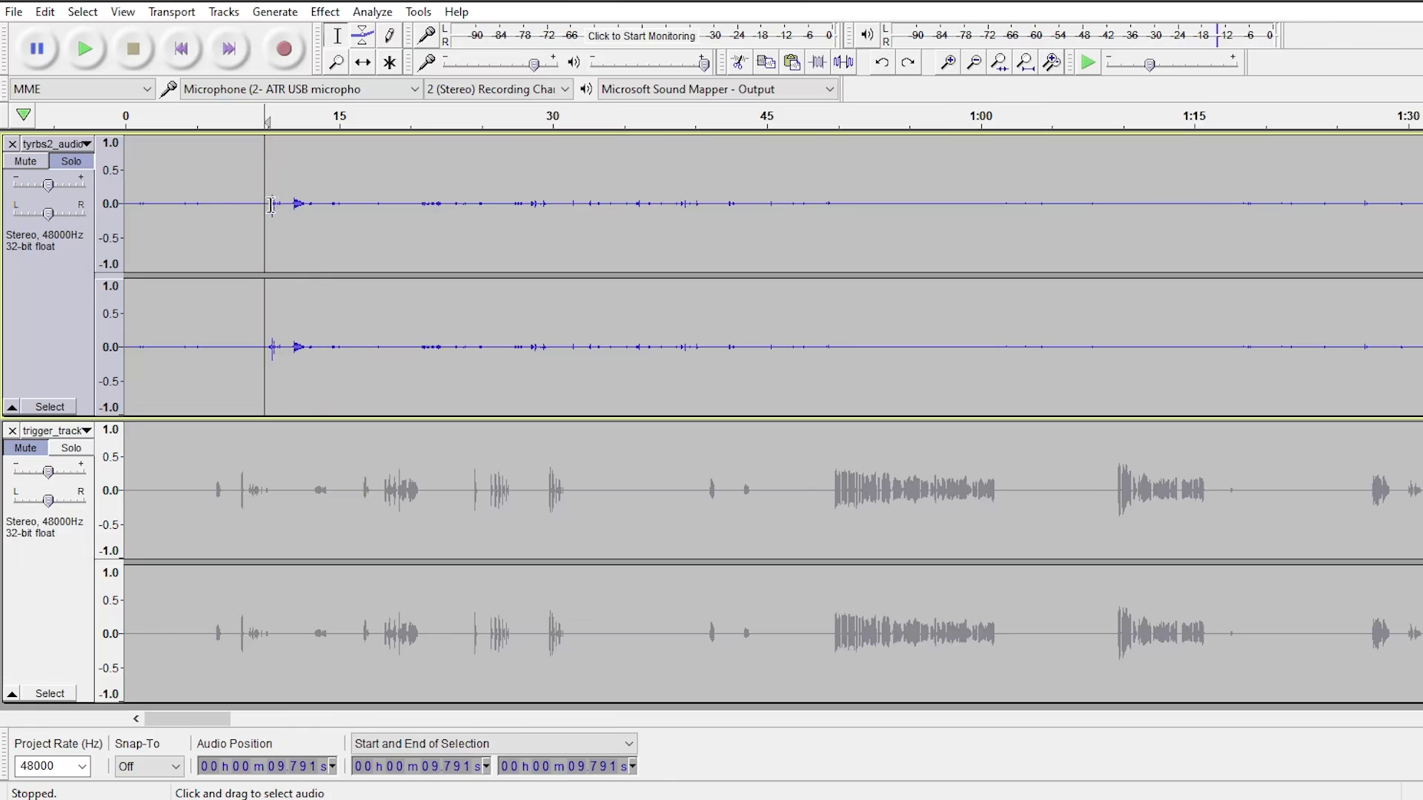
{"action": "key", "text": "space"}
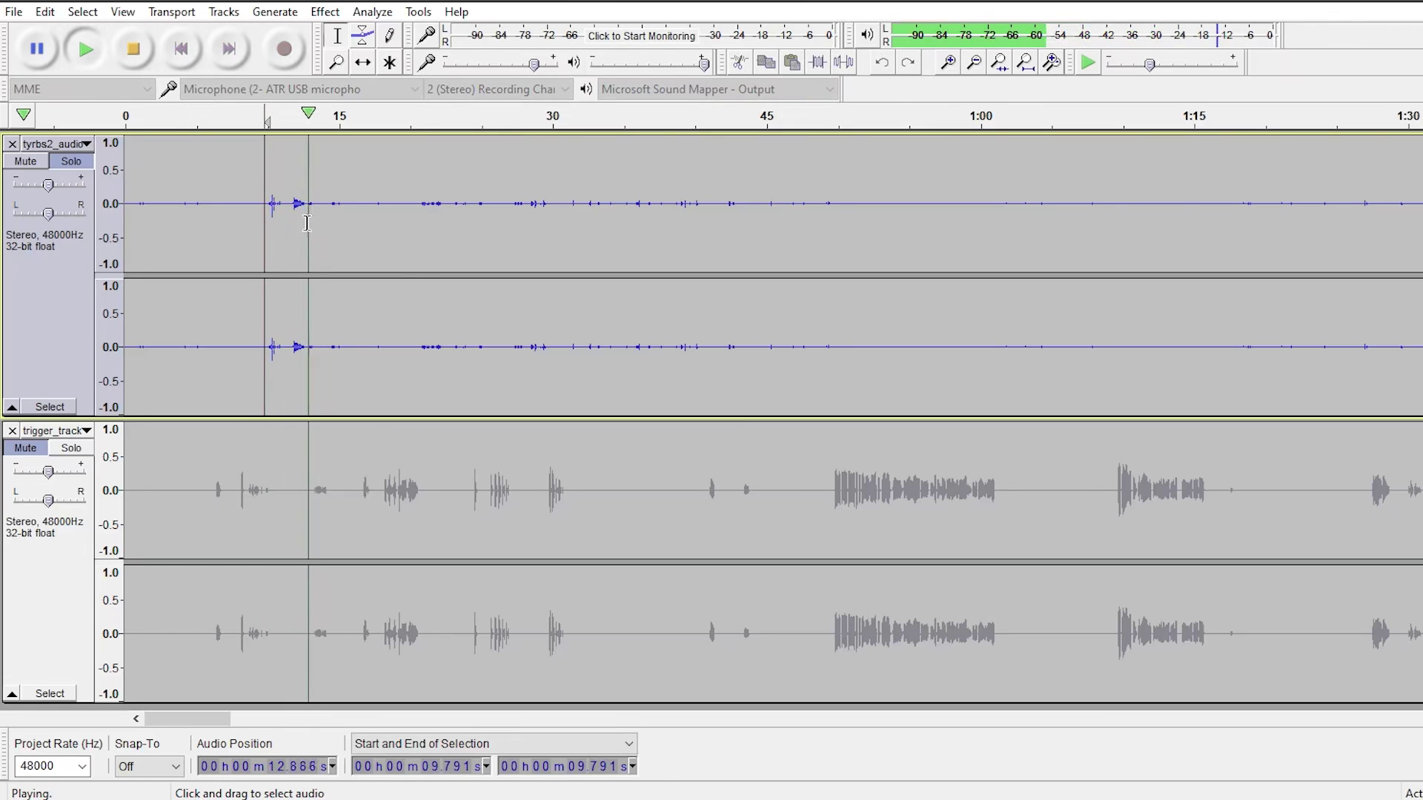
{"action": "key", "text": "space"}
Step: Replace the leftover sound from about 9.86 s to 12.74 s in tyrbs2_audio with silence
{"action": "left_click_drag", "start_coordinate": [315, 213], "coordinate": [267, 219]}
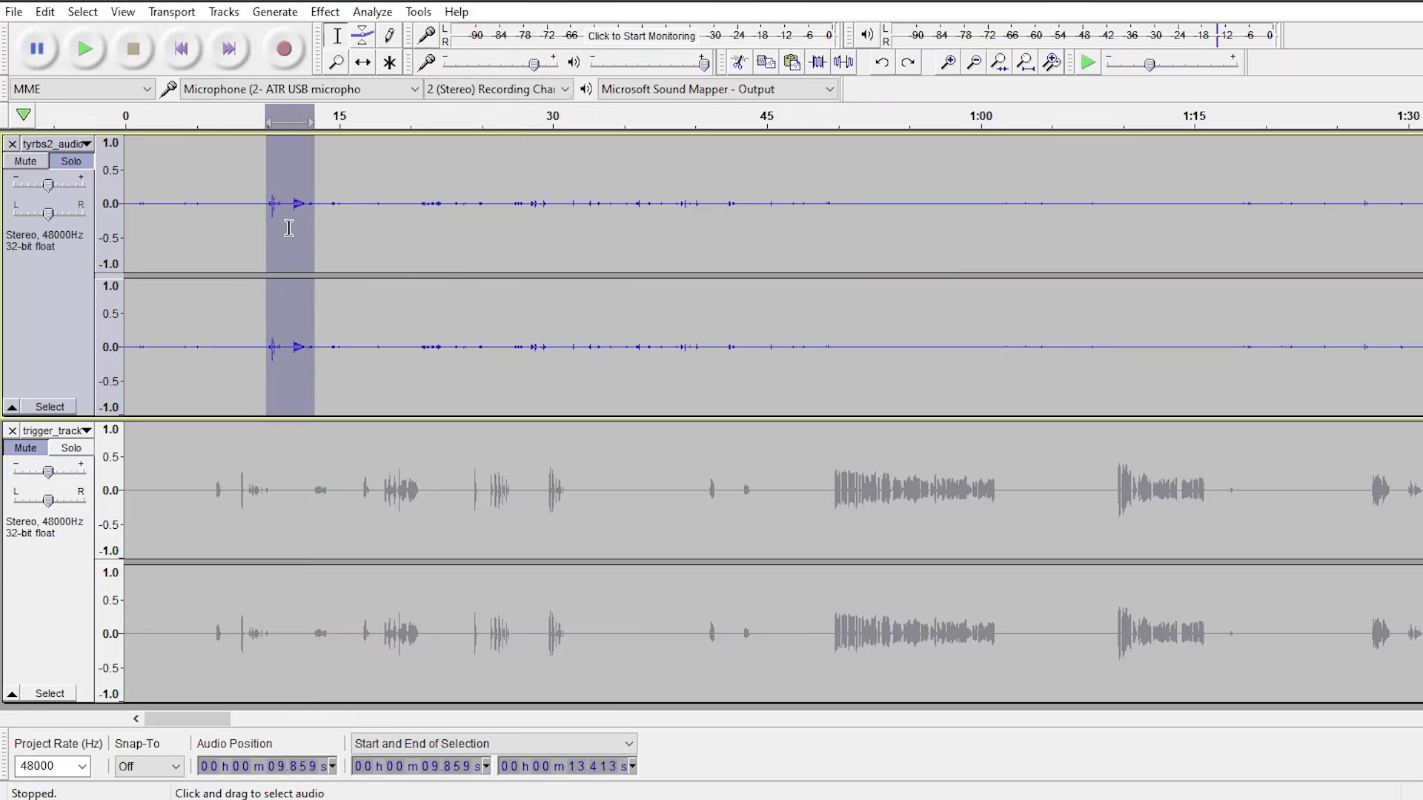
{"action": "left_click_drag", "start_coordinate": [315, 212], "coordinate": [305, 212]}
{"action": "left_click", "coordinate": [273, 12]}
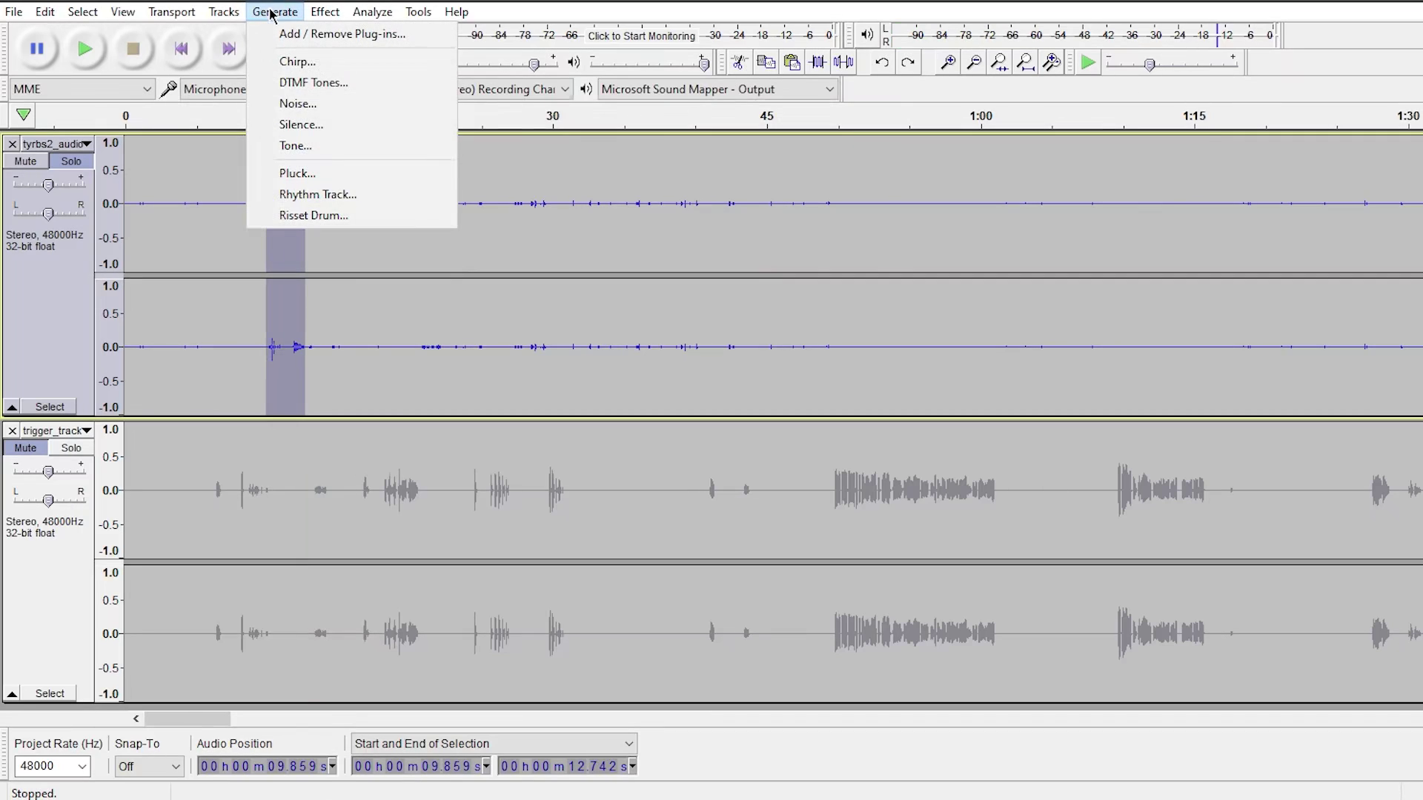
{"action": "left_click", "coordinate": [300, 125]}
{"action": "left_click", "coordinate": [831, 452]}
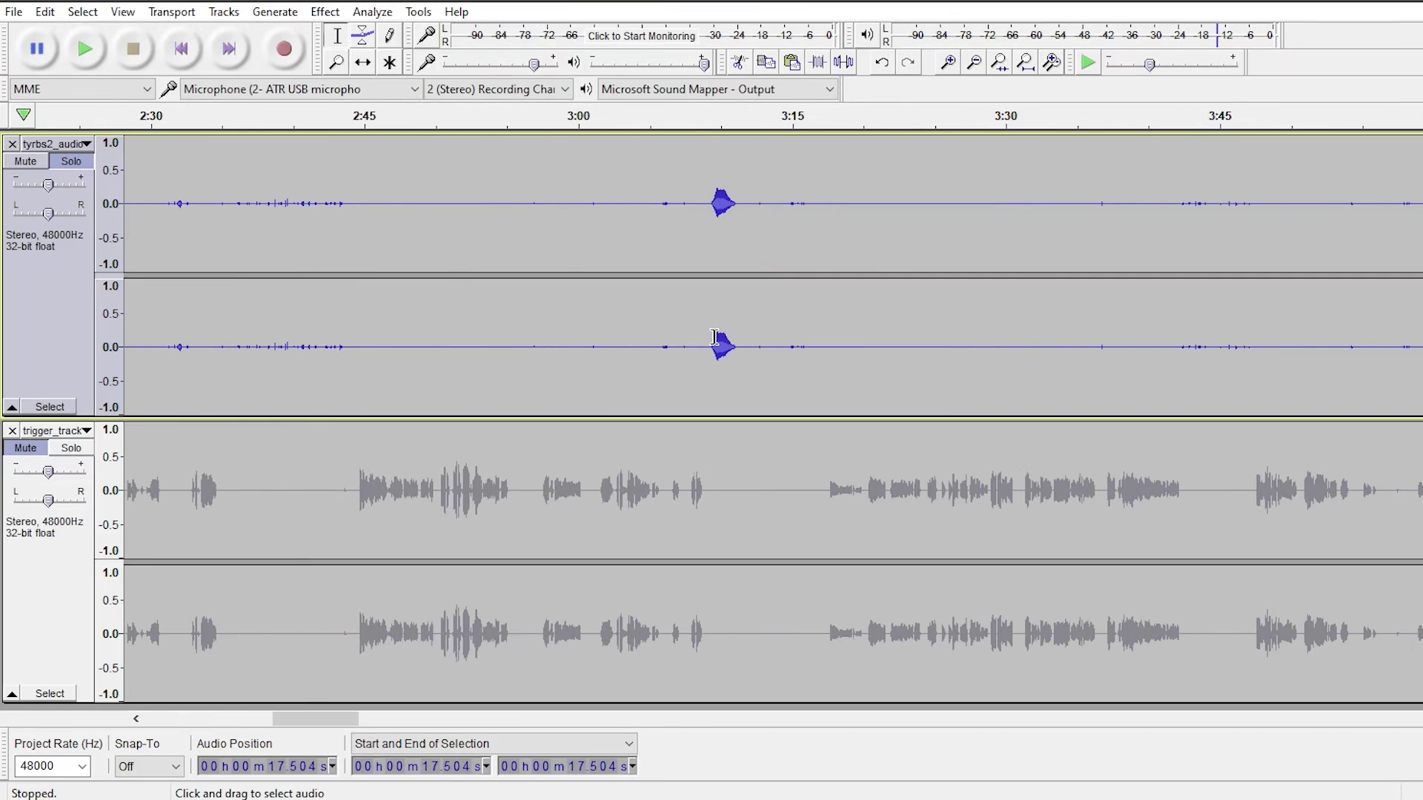
Step: Play the loud burst at about 3:09.3 in tyrbs2_audio and select the whole burst
{"action": "left_click", "coordinate": [711, 337]}
{"action": "key", "text": "space"}
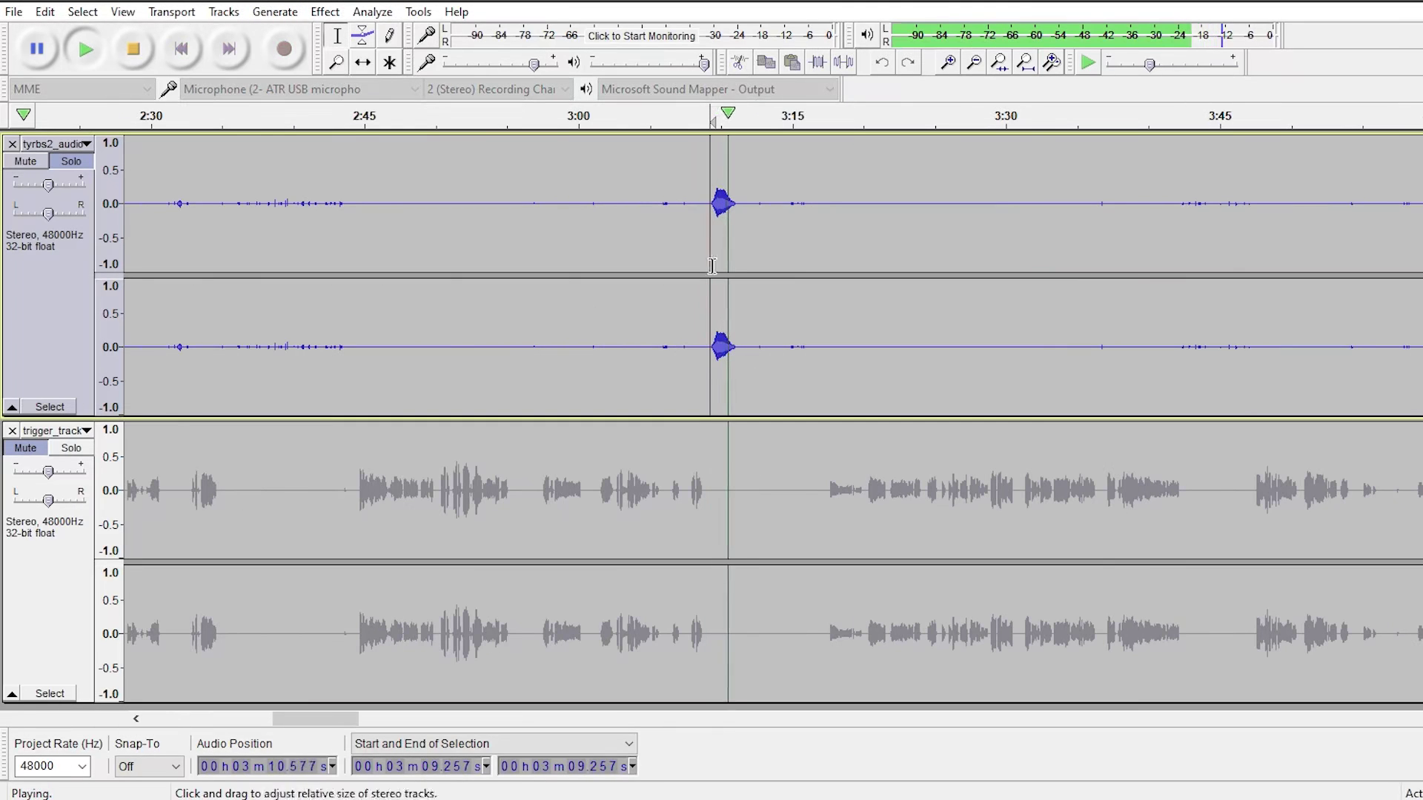
{"action": "key", "text": "space"}
{"action": "left_click_drag", "start_coordinate": [741, 285], "coordinate": [709, 215]}
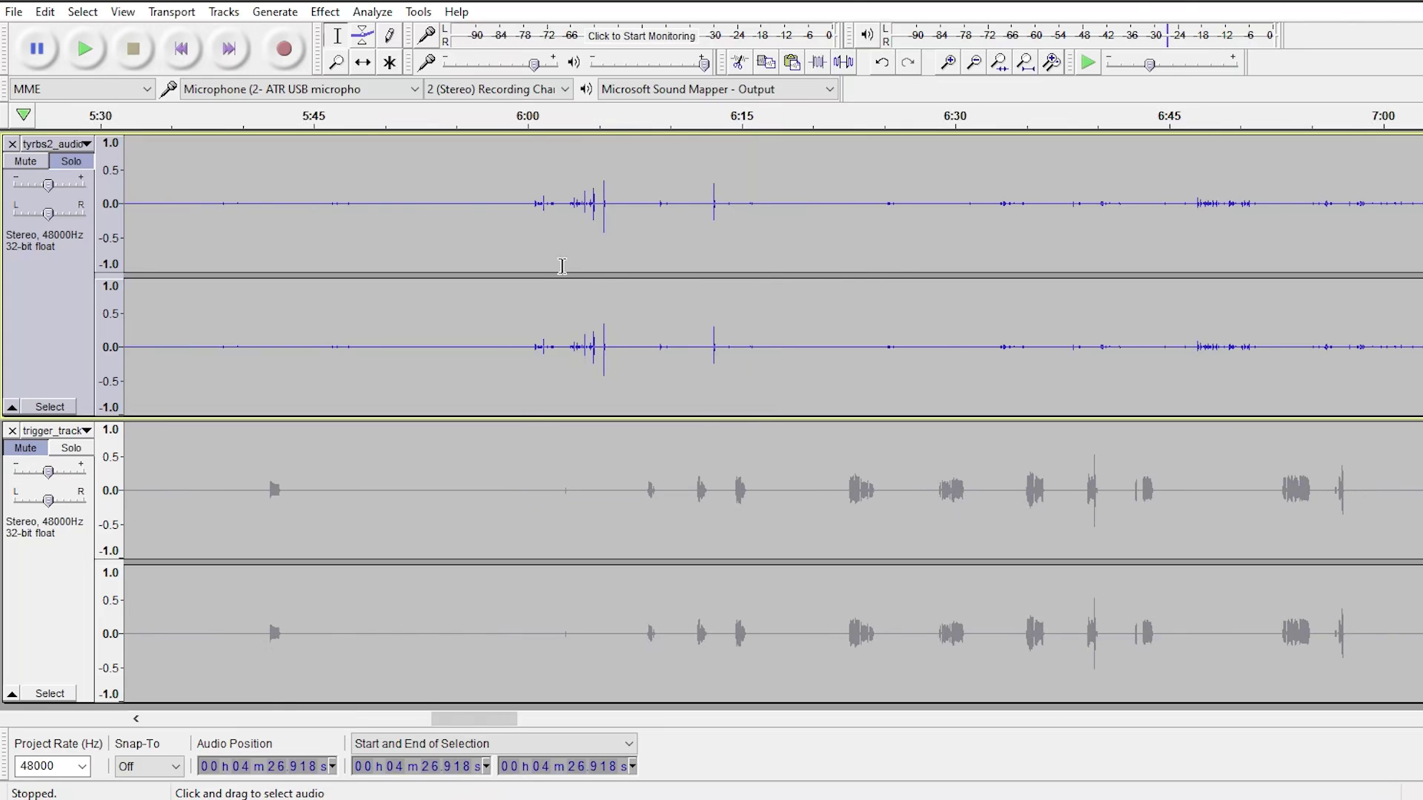
Step: Play the spikes in tyrbs2_audio from about 6:00.3 and again from about 6:03.8
{"action": "left_click", "coordinate": [531, 244]}
{"action": "key", "text": "space"}
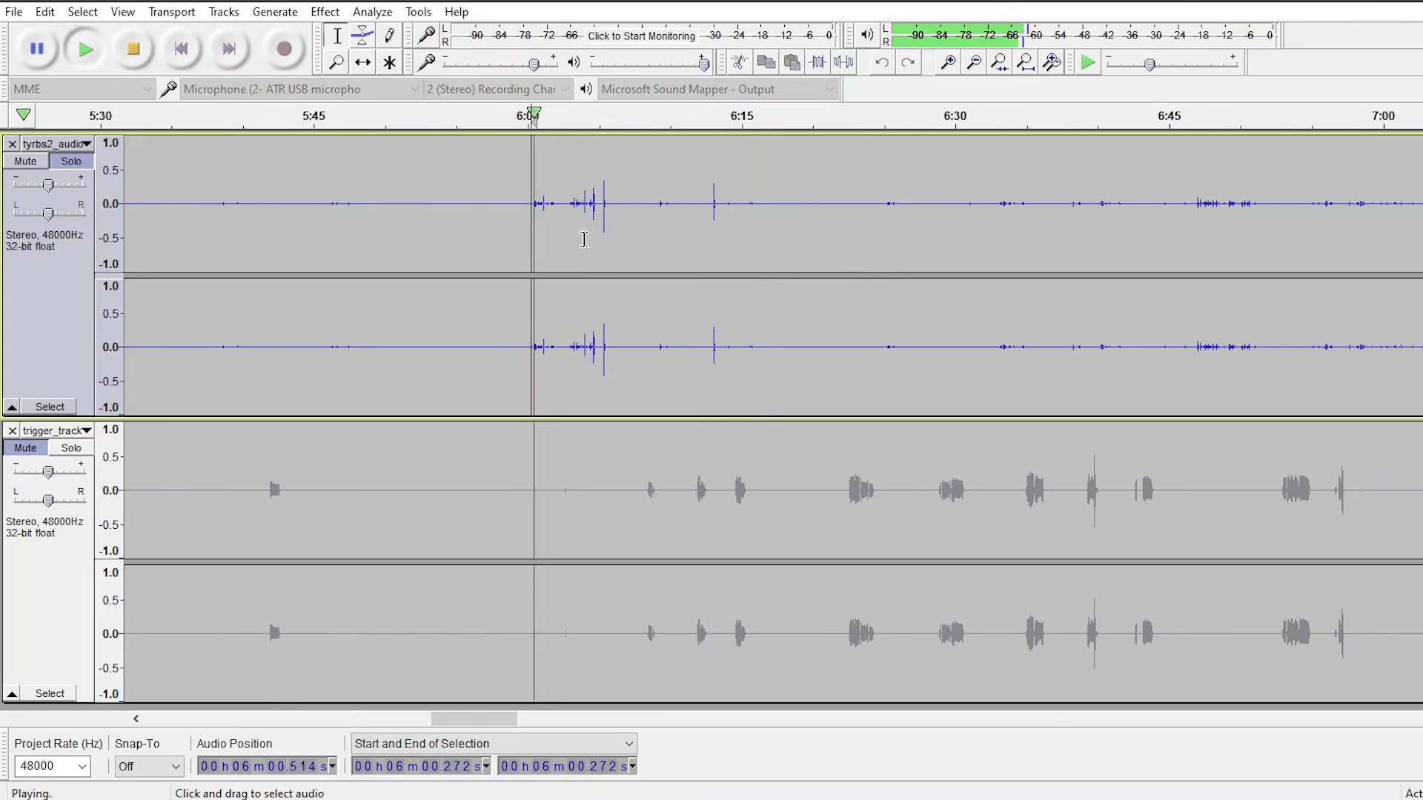
{"action": "left_click", "coordinate": [582, 201]}
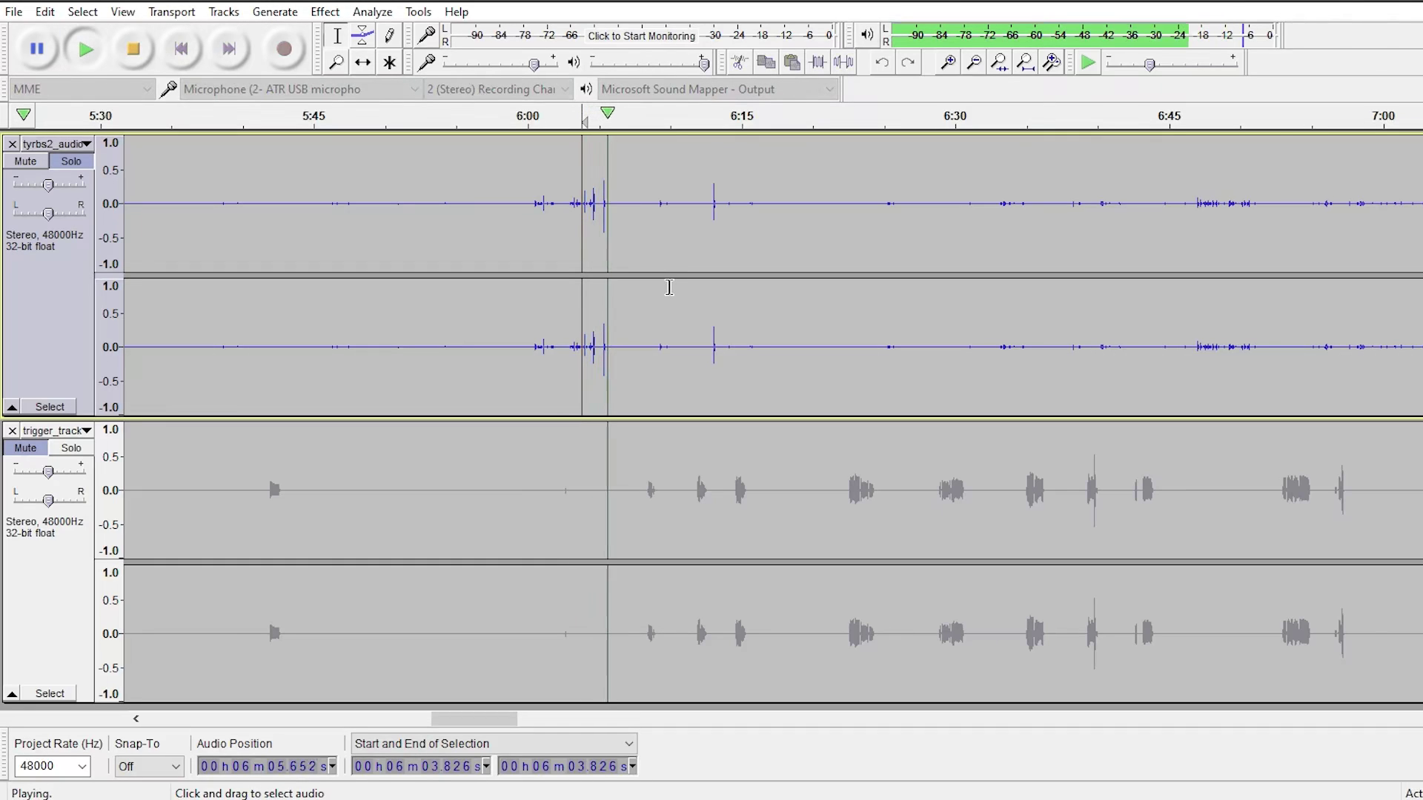
{"action": "key", "text": "space"}
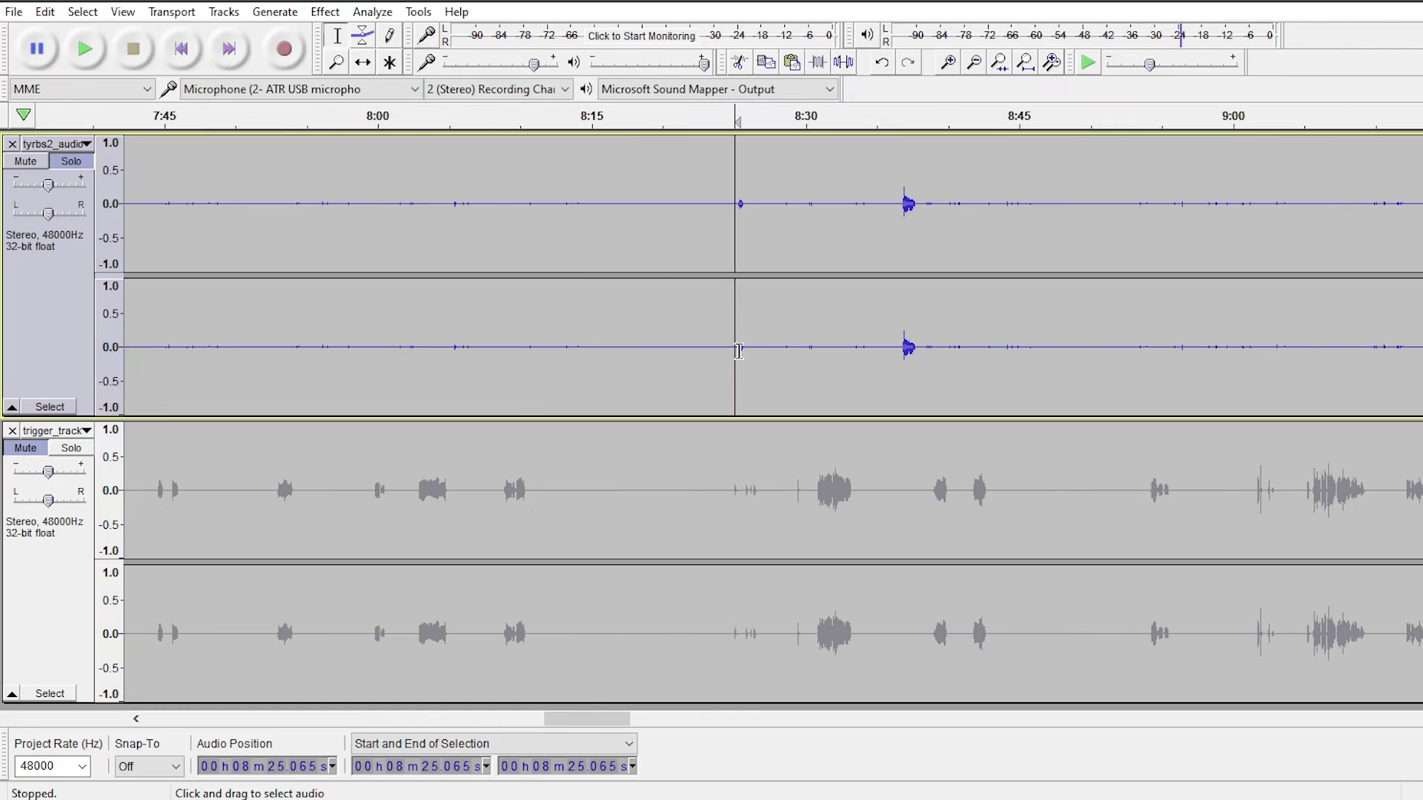
Step: Play the small burst in tyrbs2_audio at about 8:25 and look over the neighbouring bursts
{"action": "key", "text": "space"}
{"action": "key", "text": "space"}
{"action": "left_click", "coordinate": [885, 343]}
{"action": "left_click", "coordinate": [406, 352]}
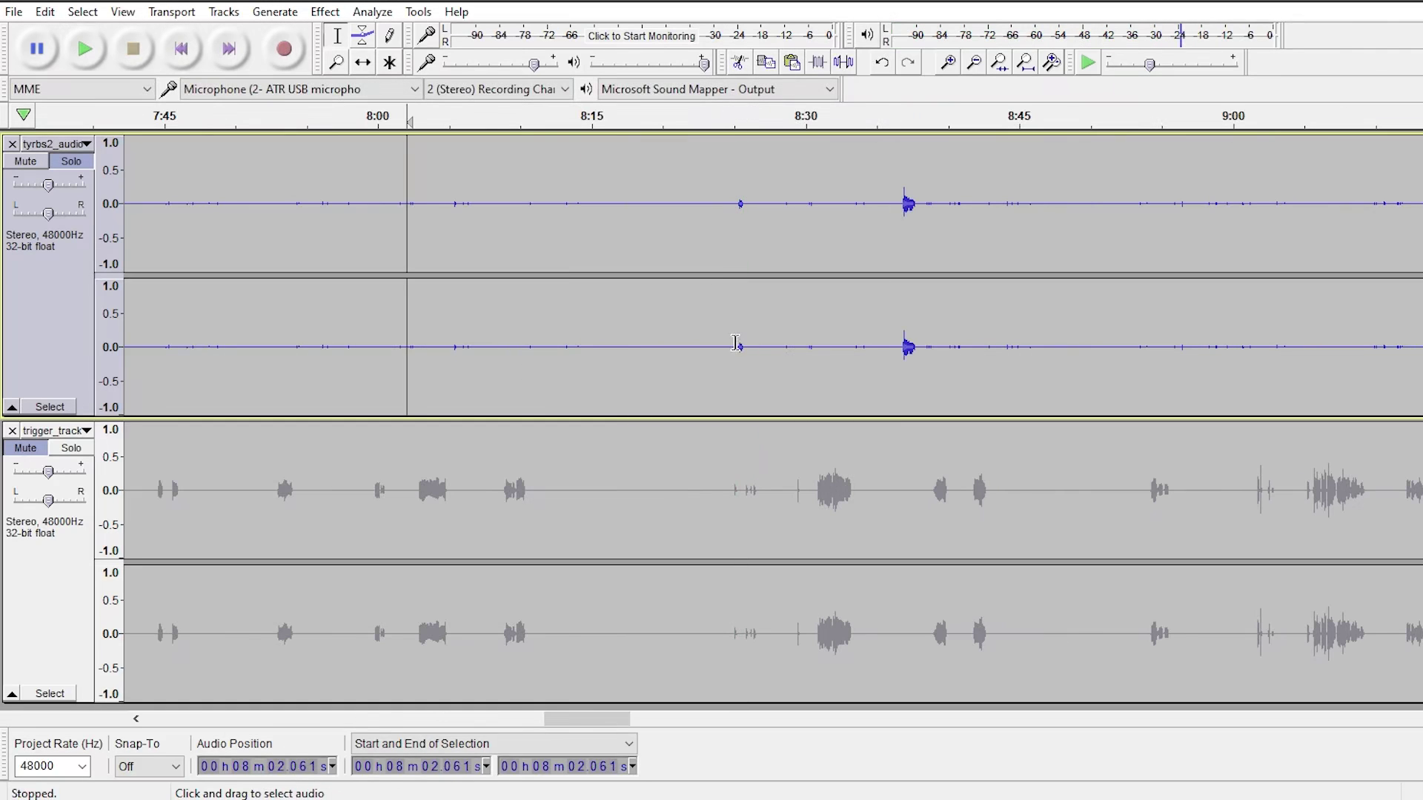
Step: Compare the small burst at about 8:25 in tyrbs2_audio with the matching passage in trigger_track
{"action": "left_click_drag", "start_coordinate": [737, 344], "coordinate": [752, 345]}
{"action": "left_click", "coordinate": [760, 358]}
{"action": "left_click", "coordinate": [720, 359]}
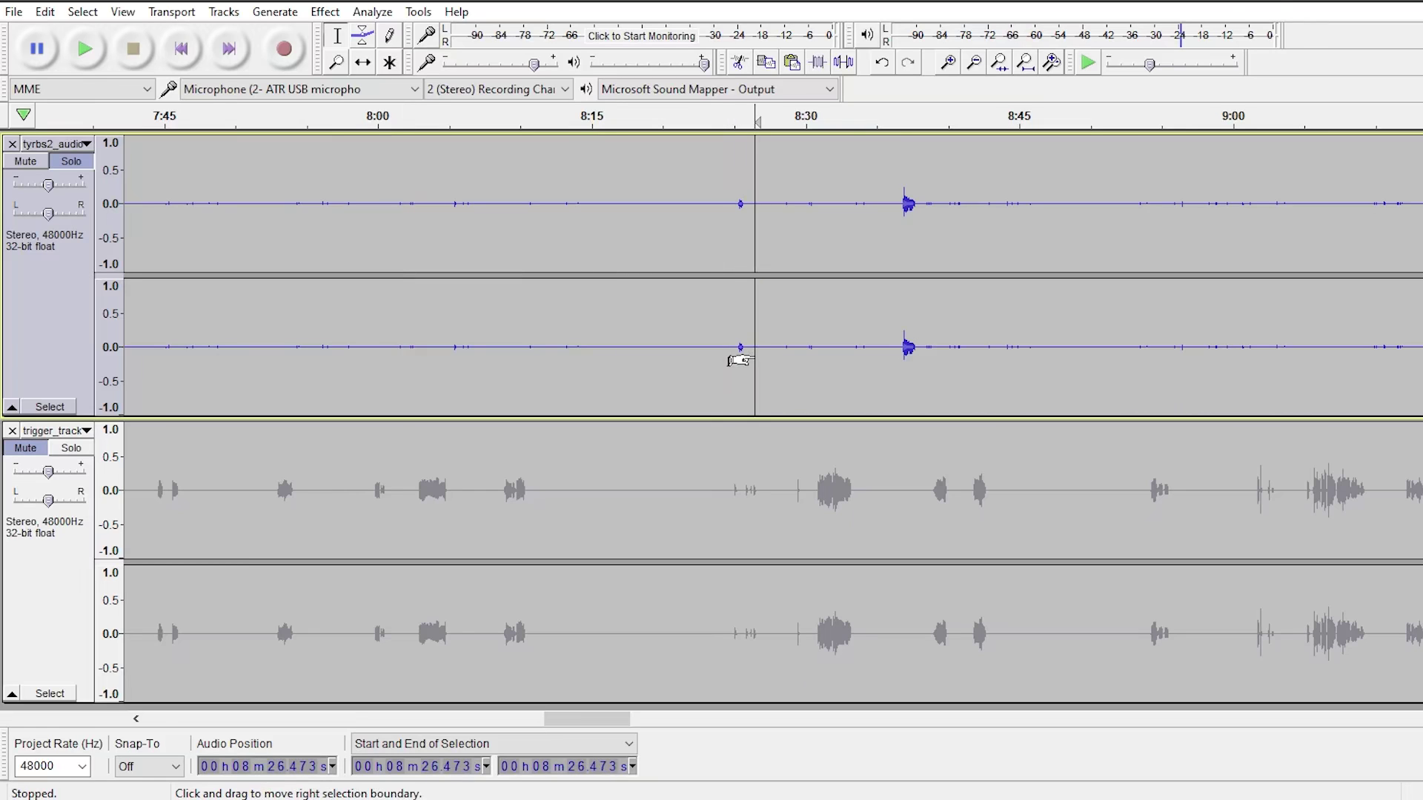
{"action": "left_click", "coordinate": [729, 499]}
{"action": "left_click_drag", "start_coordinate": [729, 499], "coordinate": [758, 503]}
{"action": "left_click_drag", "start_coordinate": [737, 326], "coordinate": [748, 347]}
{"action": "left_click", "coordinate": [757, 352]}
{"action": "left_click_drag", "start_coordinate": [734, 478], "coordinate": [753, 480]}
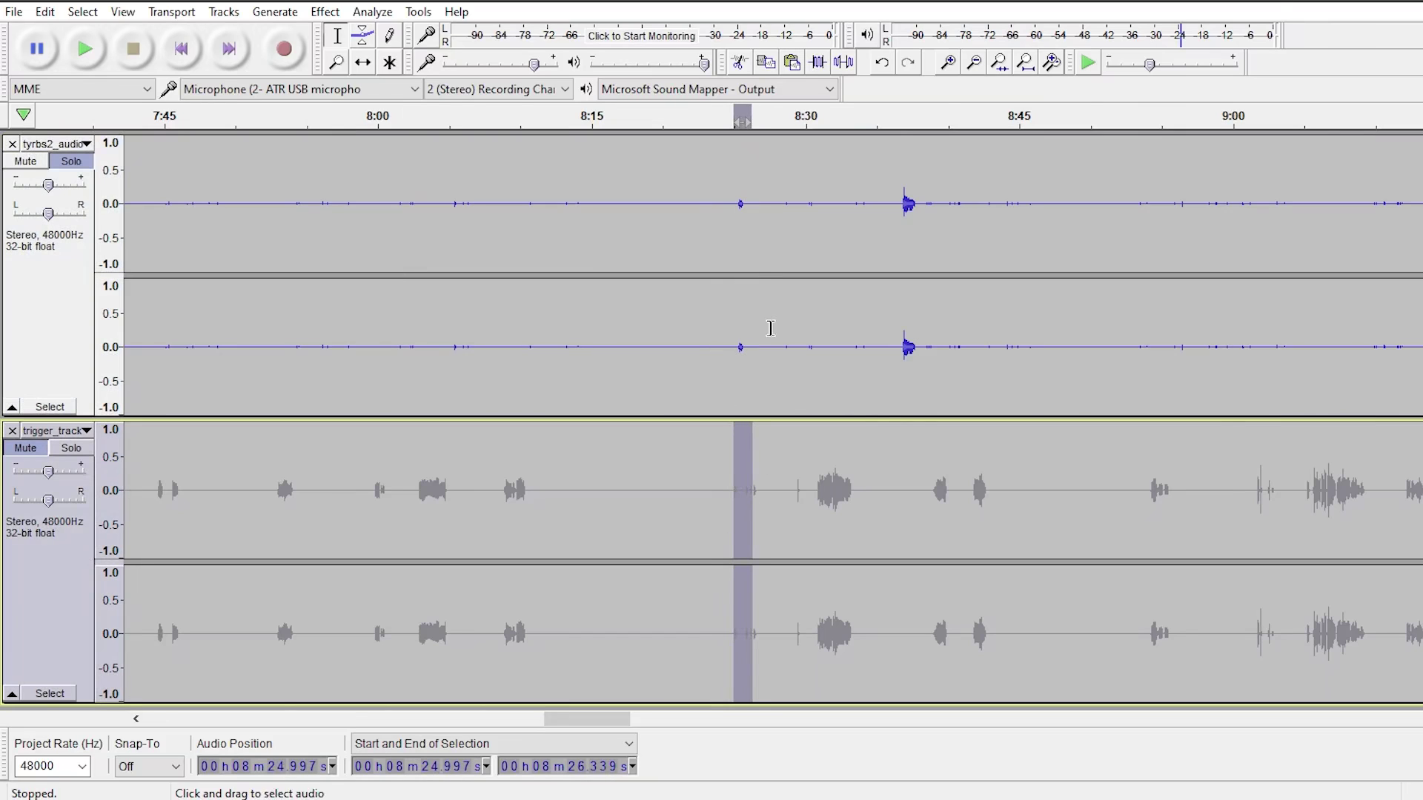
{"action": "left_click", "coordinate": [757, 459]}
{"action": "left_click", "coordinate": [740, 347]}
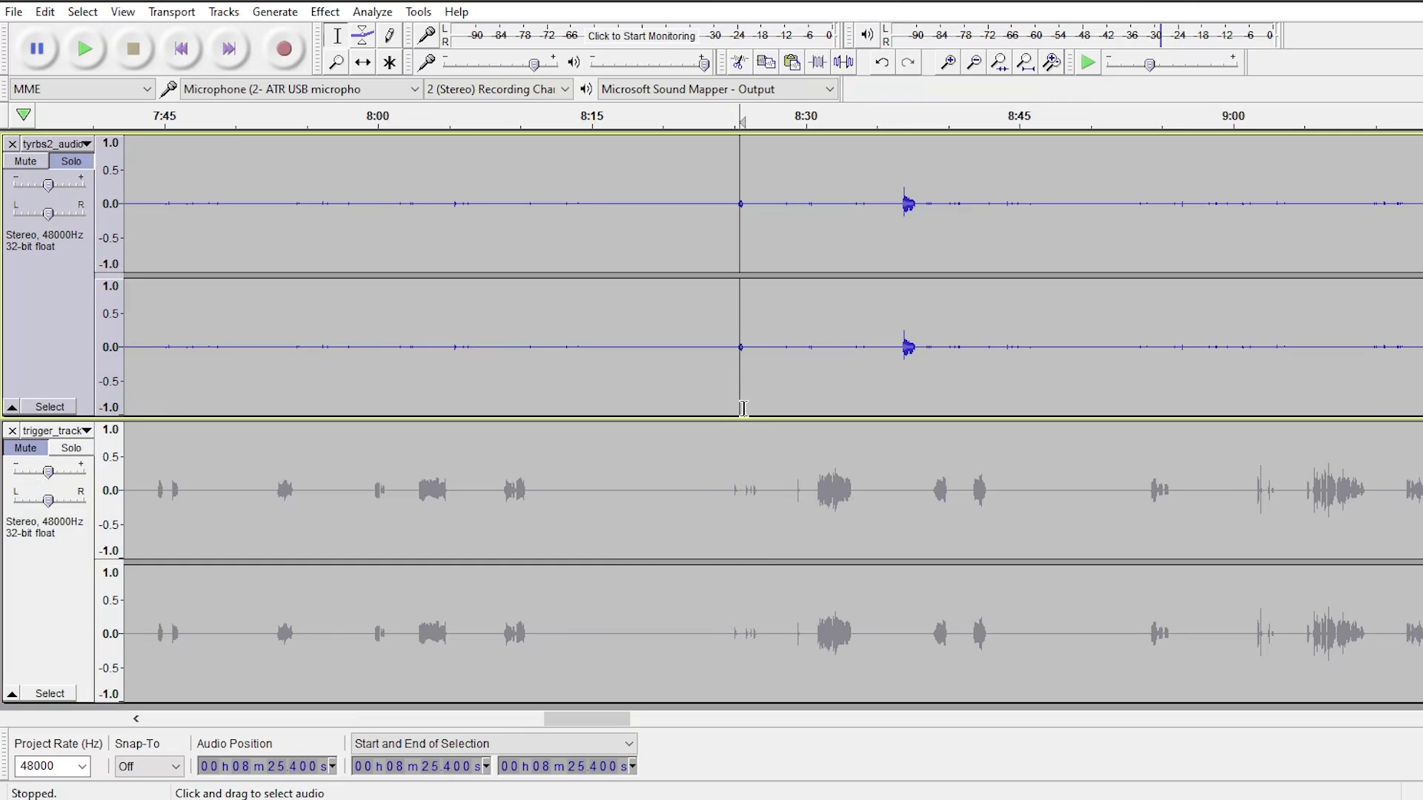
{"action": "left_click", "coordinate": [730, 483]}
Step: Play the small burst from about 8:25.3 in tyrbs2_audio and replace it up to about 8:26.1 with silence
{"action": "left_click", "coordinate": [737, 362]}
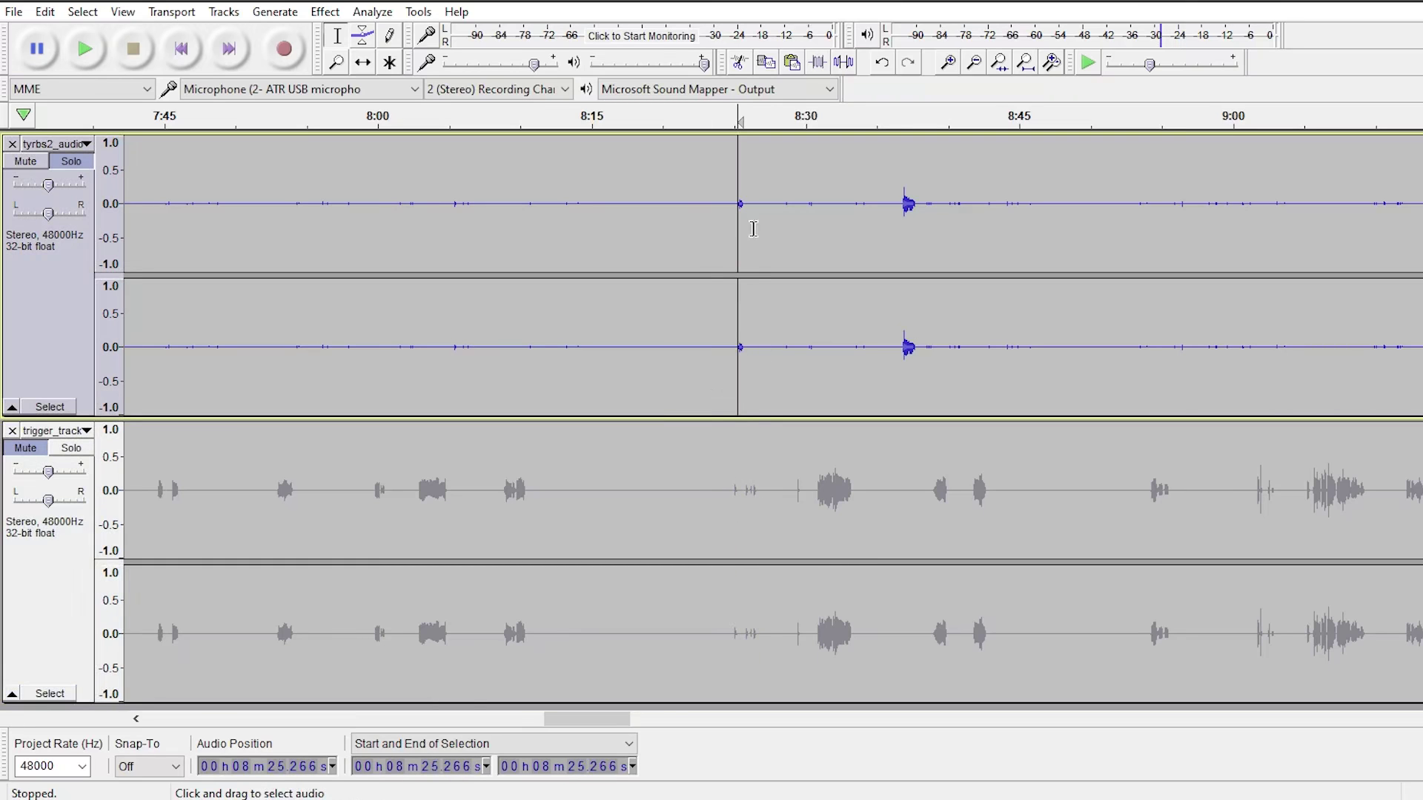
{"action": "key", "text": "space"}
{"action": "key", "text": "space"}
{"action": "left_click", "coordinate": [750, 362], "text": "shift"}
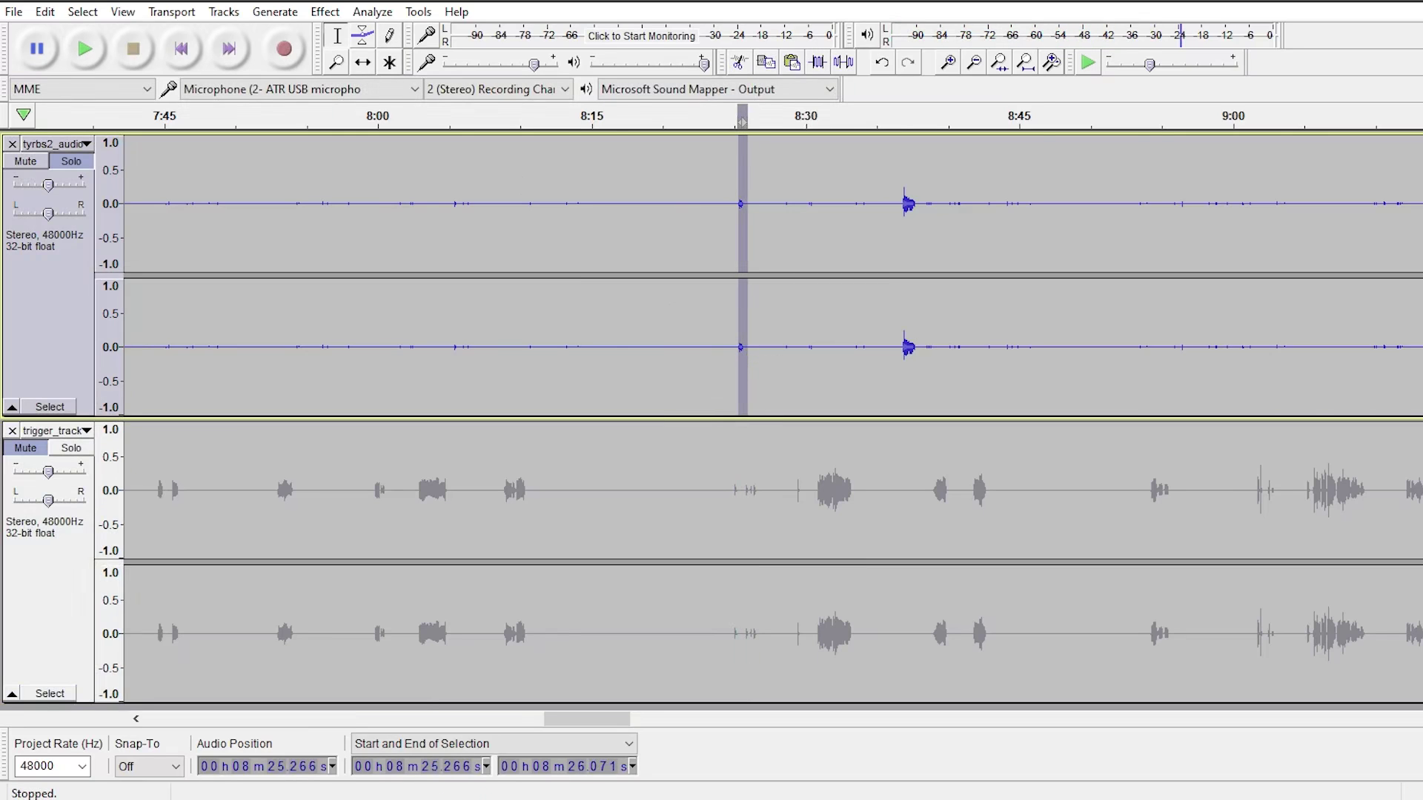
{"action": "left_click", "coordinate": [275, 12]}
{"action": "left_click", "coordinate": [300, 124]}
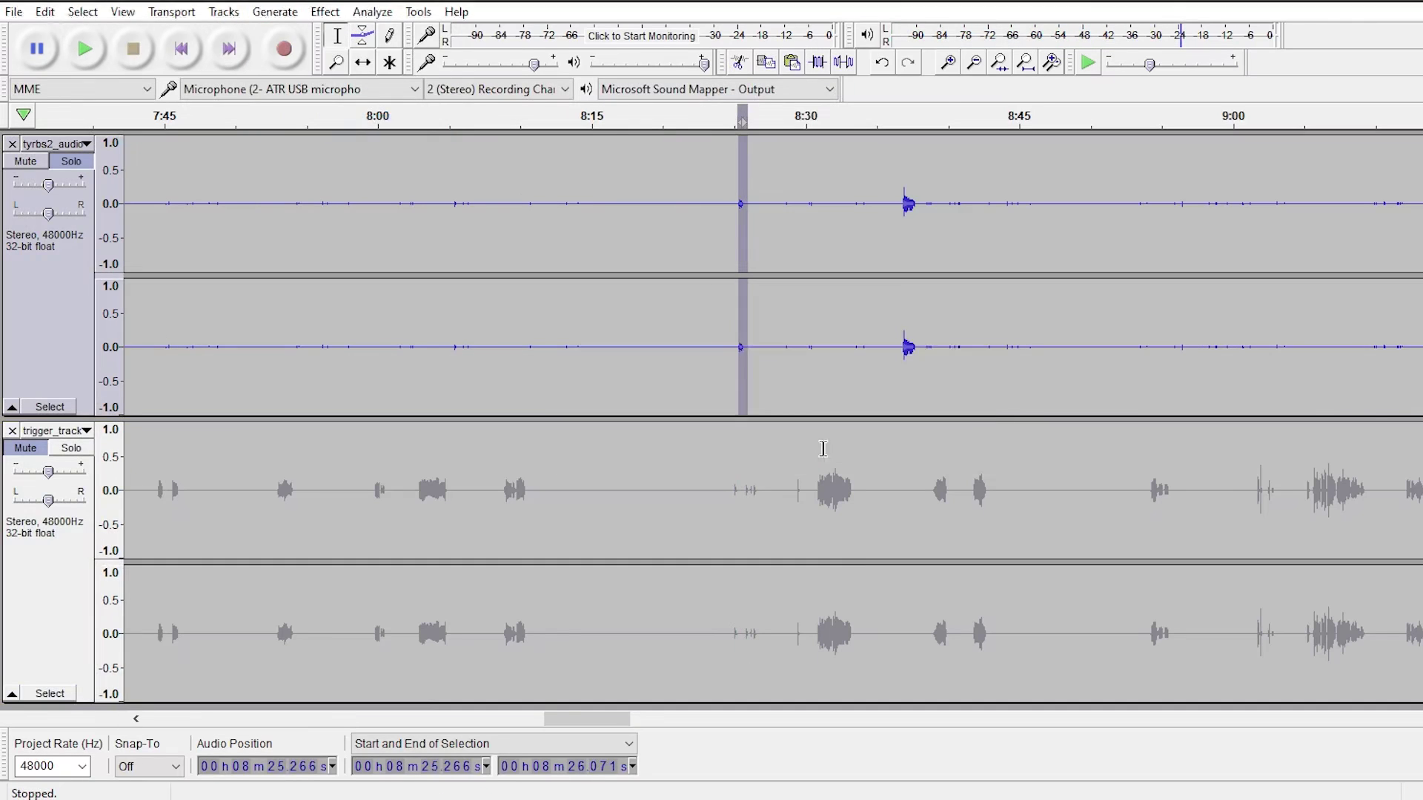
{"action": "left_click", "coordinate": [830, 448]}
Step: Play the larger burst from about 8:36.7 in tyrbs2_audio and select the whole burst
{"action": "left_click", "coordinate": [904, 255]}
{"action": "key", "text": "space"}
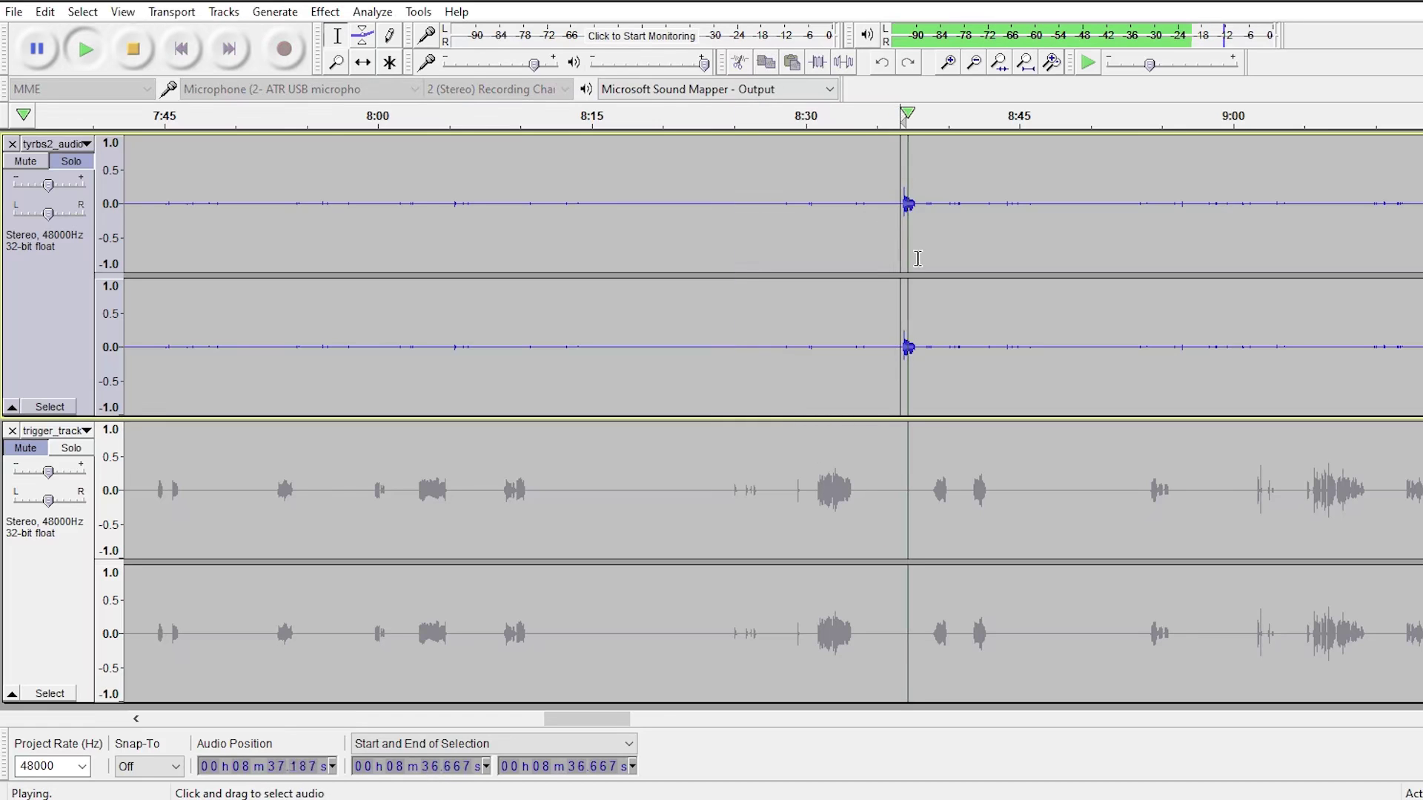
{"action": "key", "text": "space"}
{"action": "left_click", "coordinate": [919, 220]}
{"action": "left_click_drag", "start_coordinate": [919, 220], "coordinate": [901, 220]}
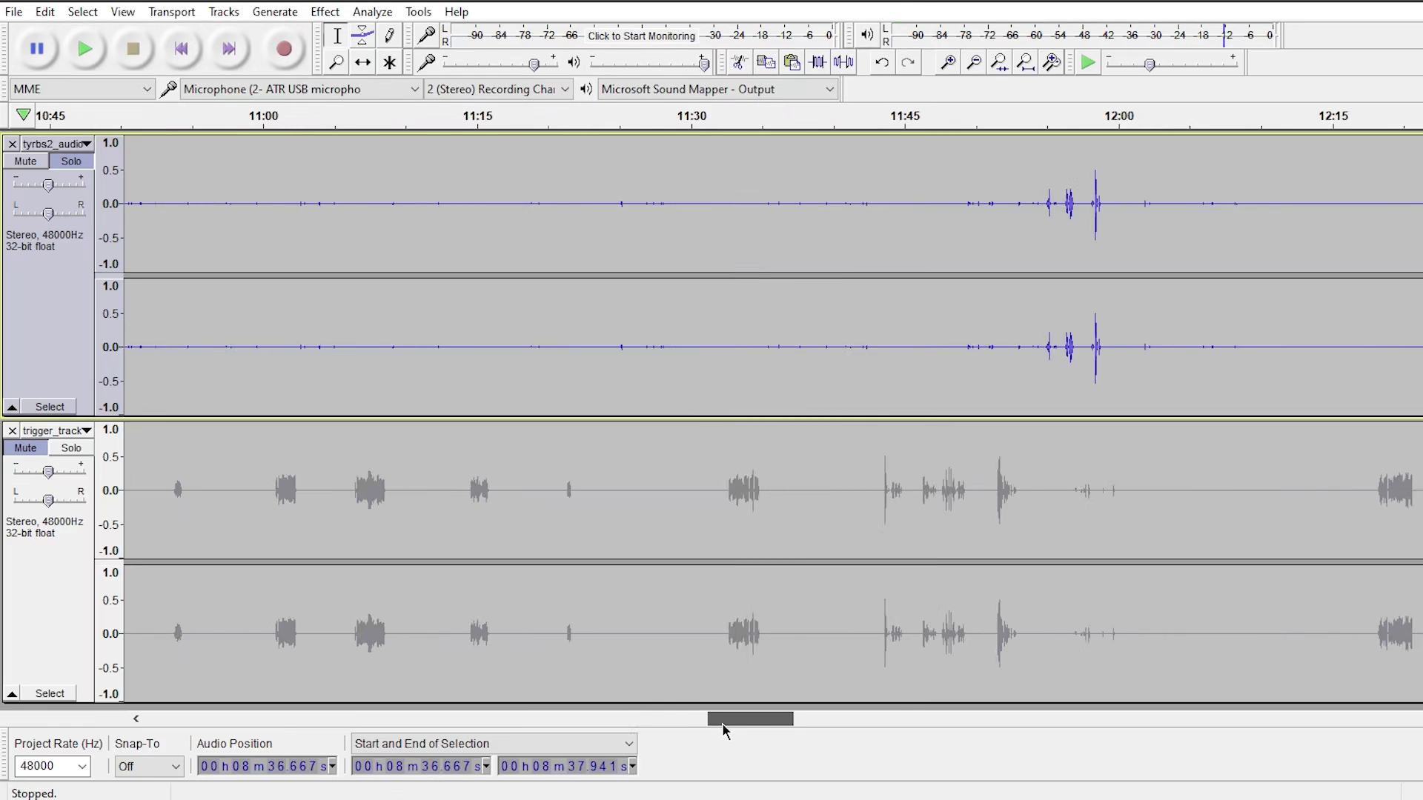
Step: Play the group of bursts between about 11:54 and 11:59 in tyrbs2_audio and compare it with the matching passage in trigger_track
{"action": "left_click_drag", "start_coordinate": [724, 724], "coordinate": [731, 724]}
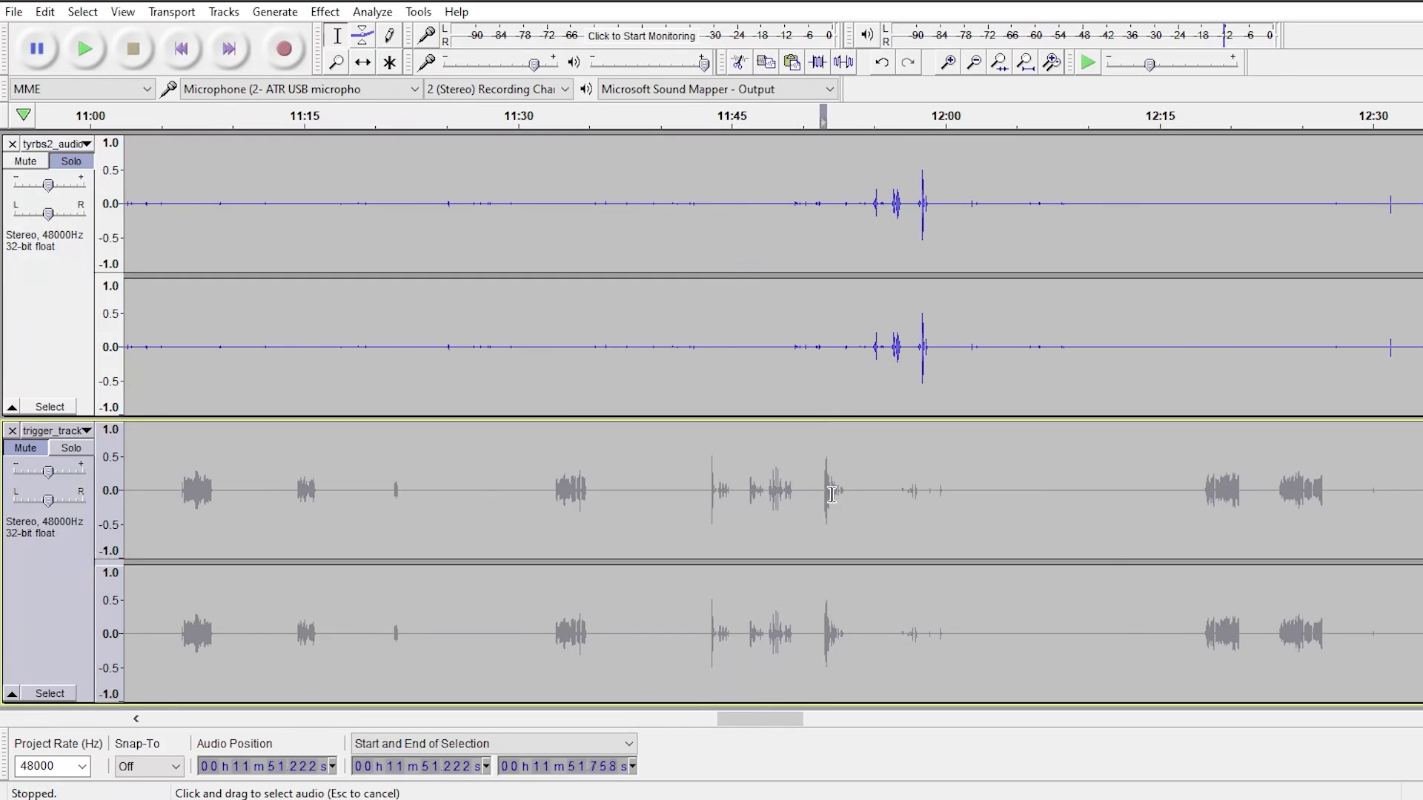
{"action": "left_click", "coordinate": [866, 511]}
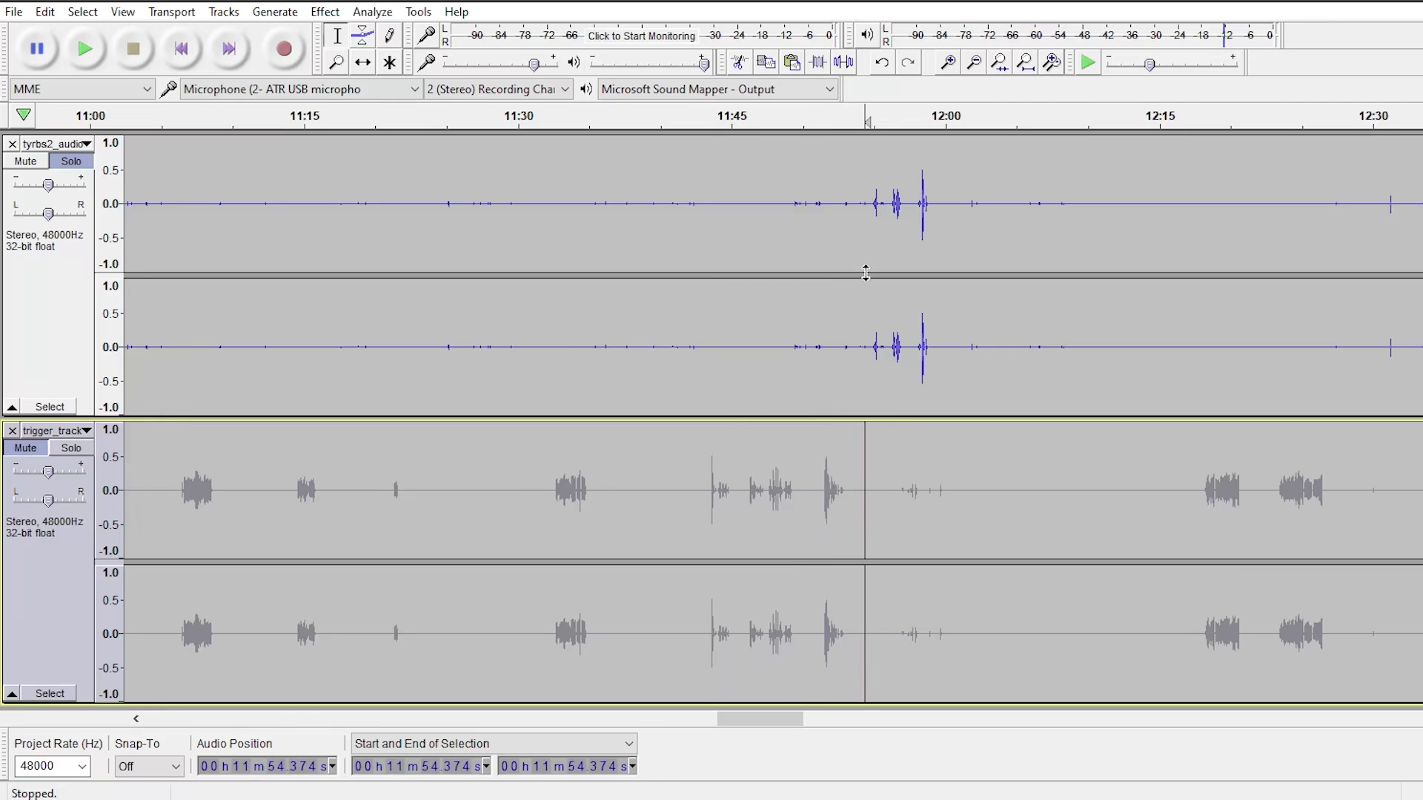
{"action": "key", "text": "space"}
{"action": "left_click", "coordinate": [876, 216]}
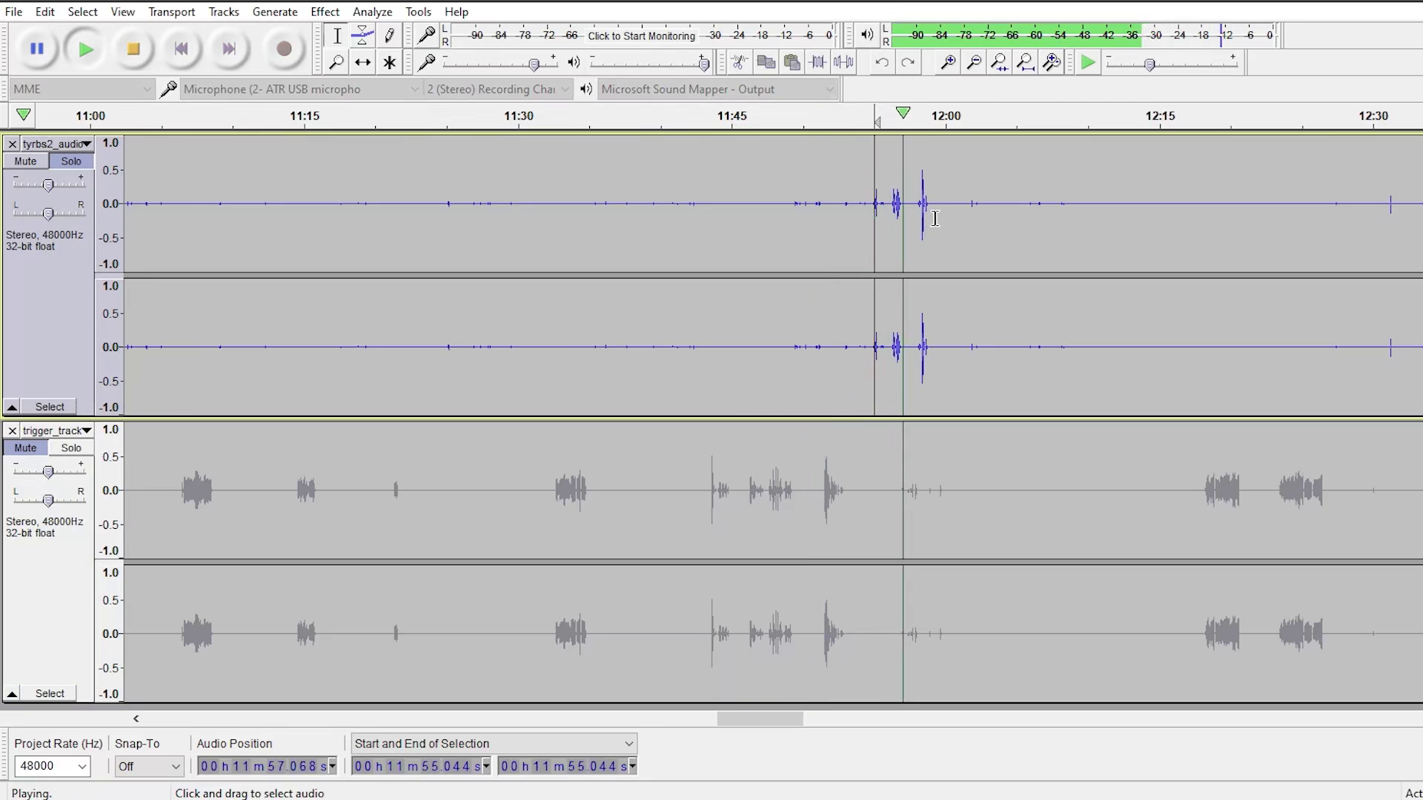
{"action": "key", "text": "space"}
{"action": "mouse_move", "coordinate": [906, 498]}
{"action": "left_mouse_down"}
{"action": "mouse_move", "coordinate": [922, 499]}
{"action": "mouse_move", "coordinate": [903, 501]}
{"action": "left_mouse_up"}
{"action": "left_click", "coordinate": [919, 502]}
{"action": "left_click", "coordinate": [913, 346]}
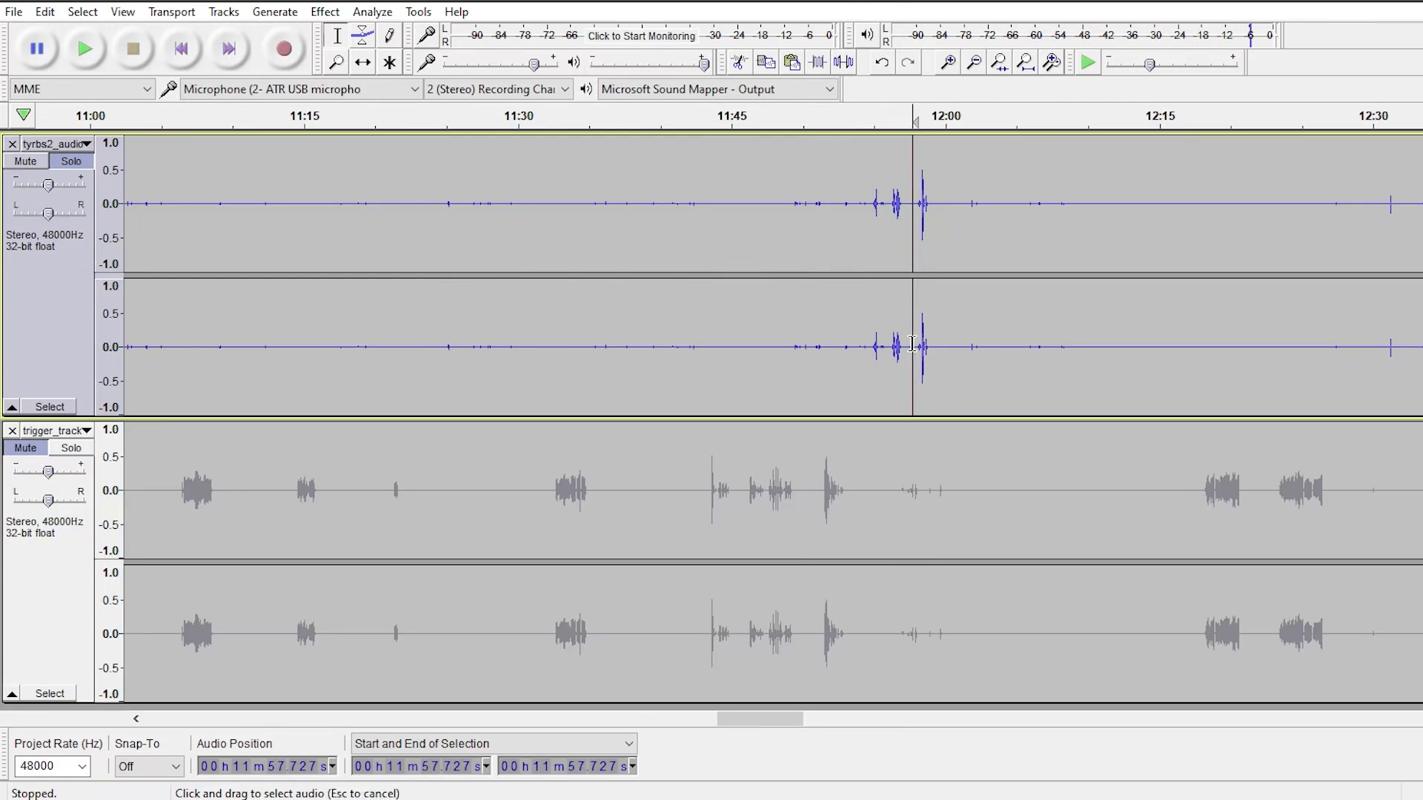
Step: Replace the group of bursts between about 11:54 and 11:59 in tyrbs2_audio with silence
{"action": "left_click", "coordinate": [928, 353]}
{"action": "left_click_drag", "start_coordinate": [933, 353], "coordinate": [870, 348]}
{"action": "left_click", "coordinate": [275, 11]}
{"action": "left_click", "coordinate": [319, 124]}
{"action": "left_click", "coordinate": [832, 448]}
Step: Play the burst from about 17:51.1 in tyrbs2_audio, then replace the stretch from about 17:50.9 to 17:52.0 with silence
{"action": "left_click_drag", "start_coordinate": [776, 726], "coordinate": [810, 724]}
{"action": "left_click", "coordinate": [1267, 222]}
{"action": "key", "text": "space"}
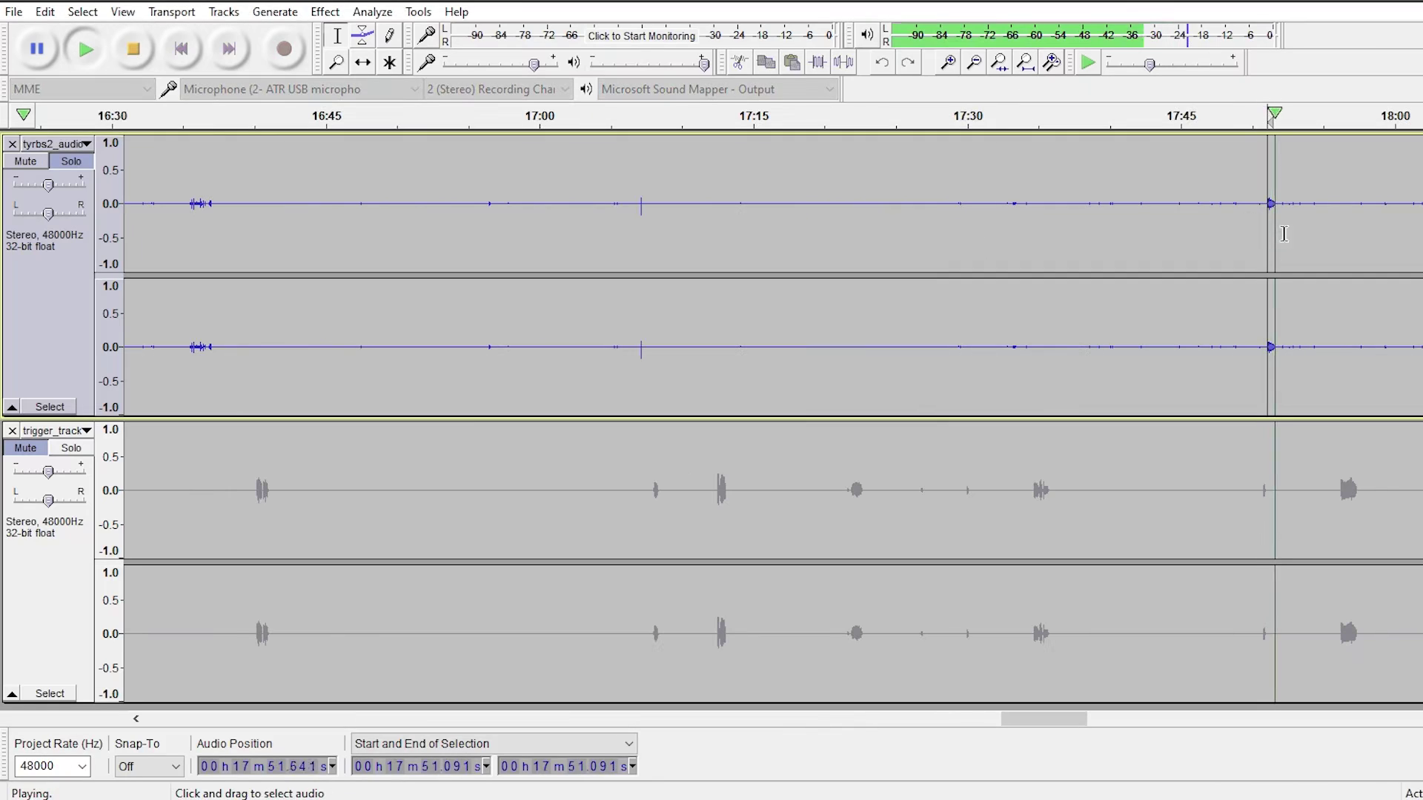
{"action": "key", "text": "space"}
{"action": "left_click", "coordinate": [1279, 220]}
{"action": "left_click_drag", "start_coordinate": [1279, 220], "coordinate": [1264, 219]}
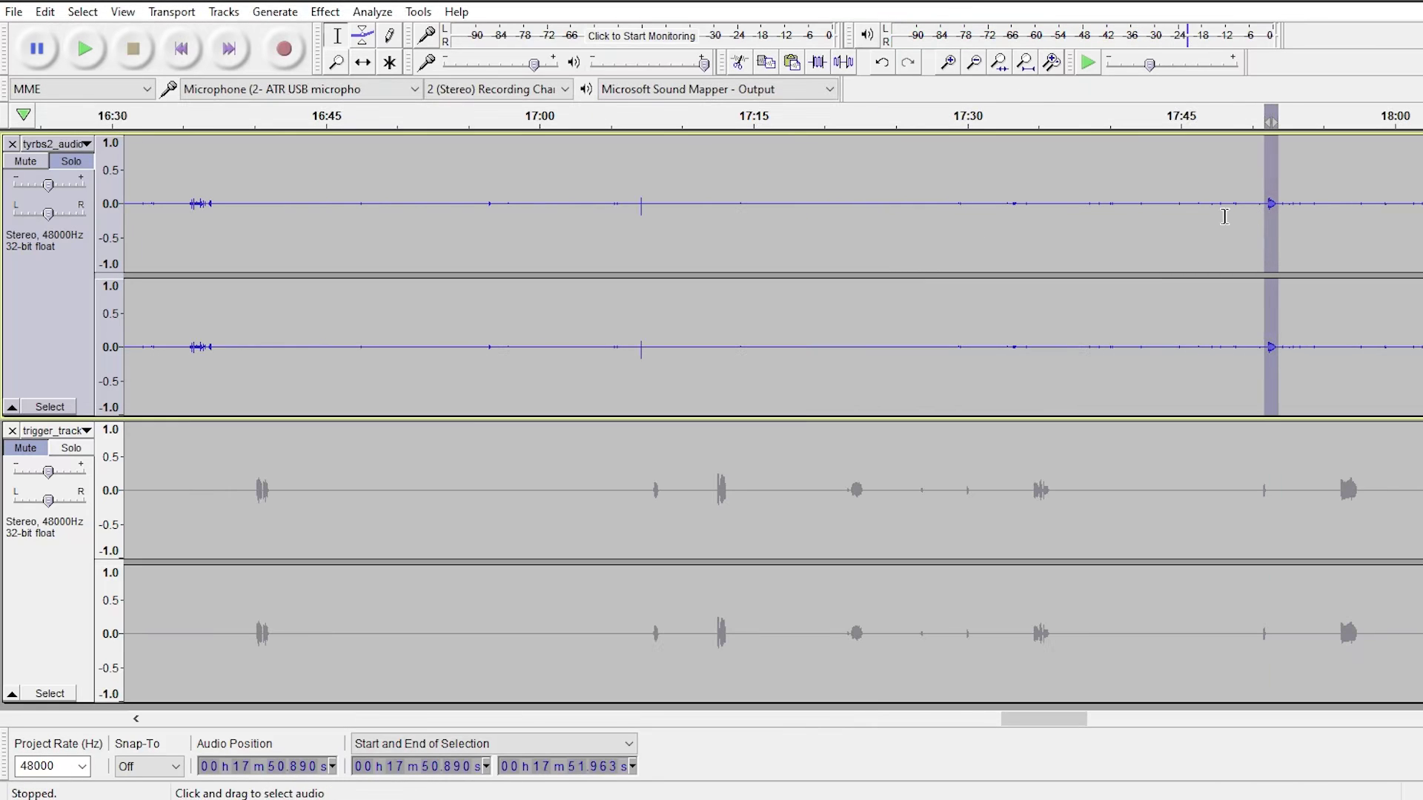
{"action": "left_click", "coordinate": [275, 11]}
{"action": "left_click", "coordinate": [319, 124]}
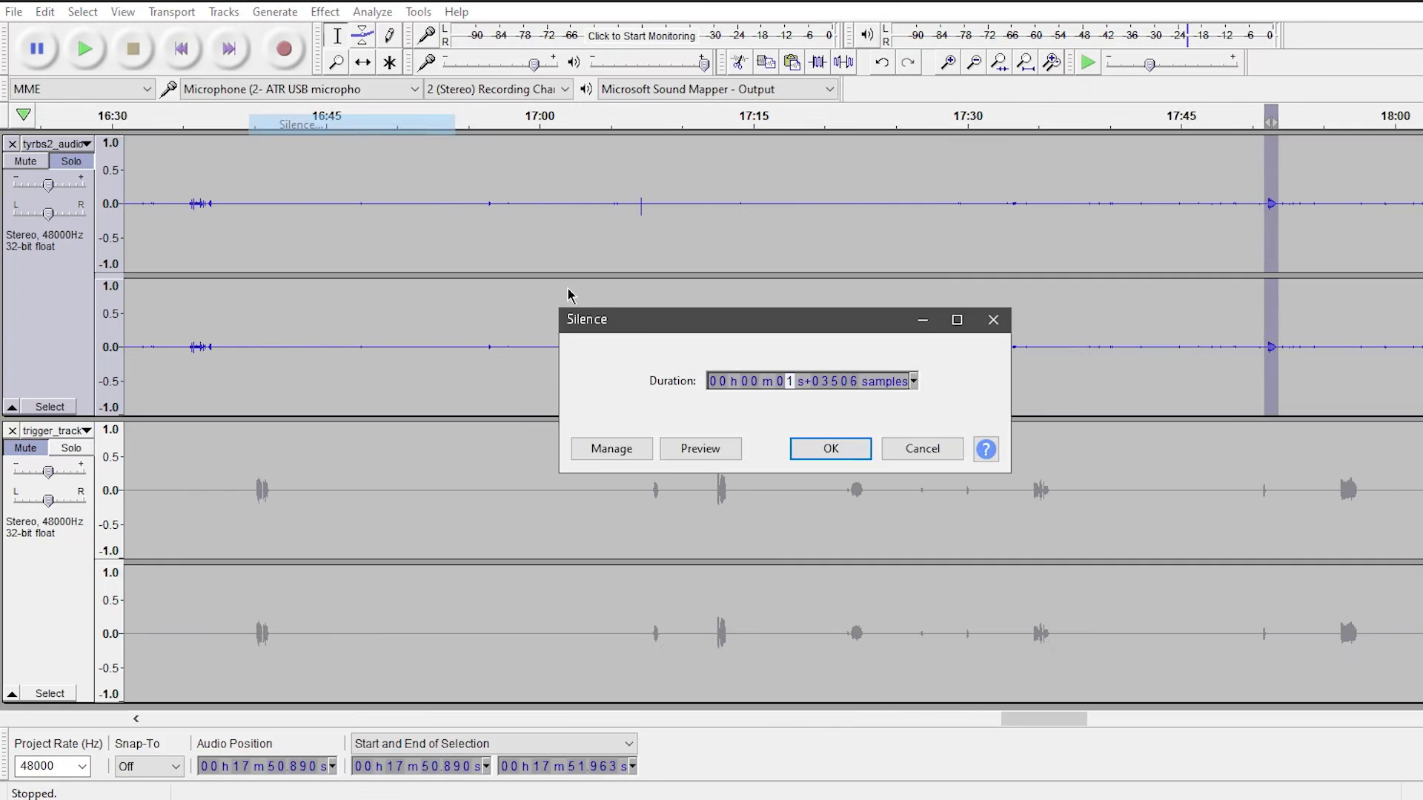
{"action": "left_click", "coordinate": [833, 448]}
{"action": "left_click", "coordinate": [1251, 511]}
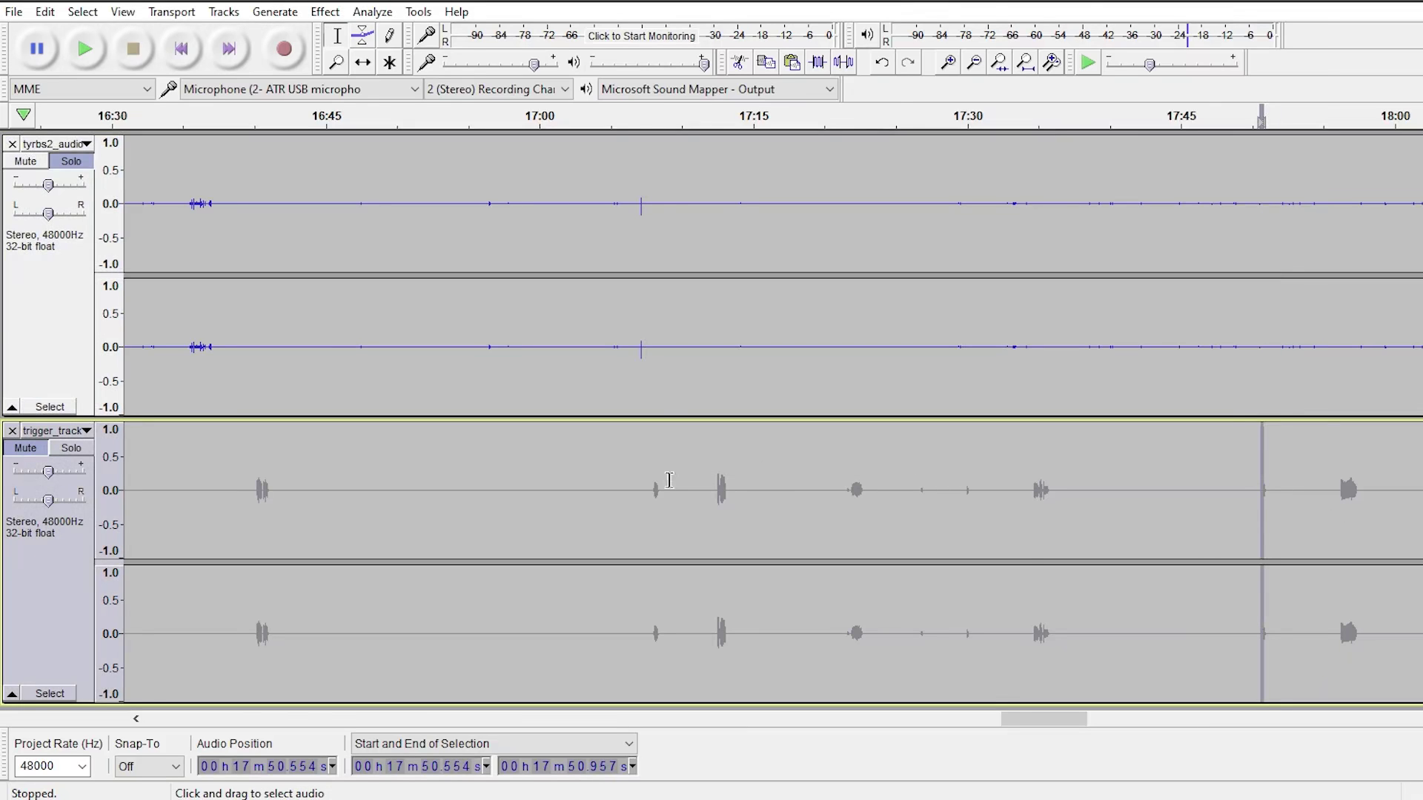
Step: Play the small burst from about 18:24.9 in tyrbs2_audio, after checking trigger_track there, and replace it with silence
{"action": "left_click_drag", "start_coordinate": [1078, 725], "coordinate": [1128, 725]}
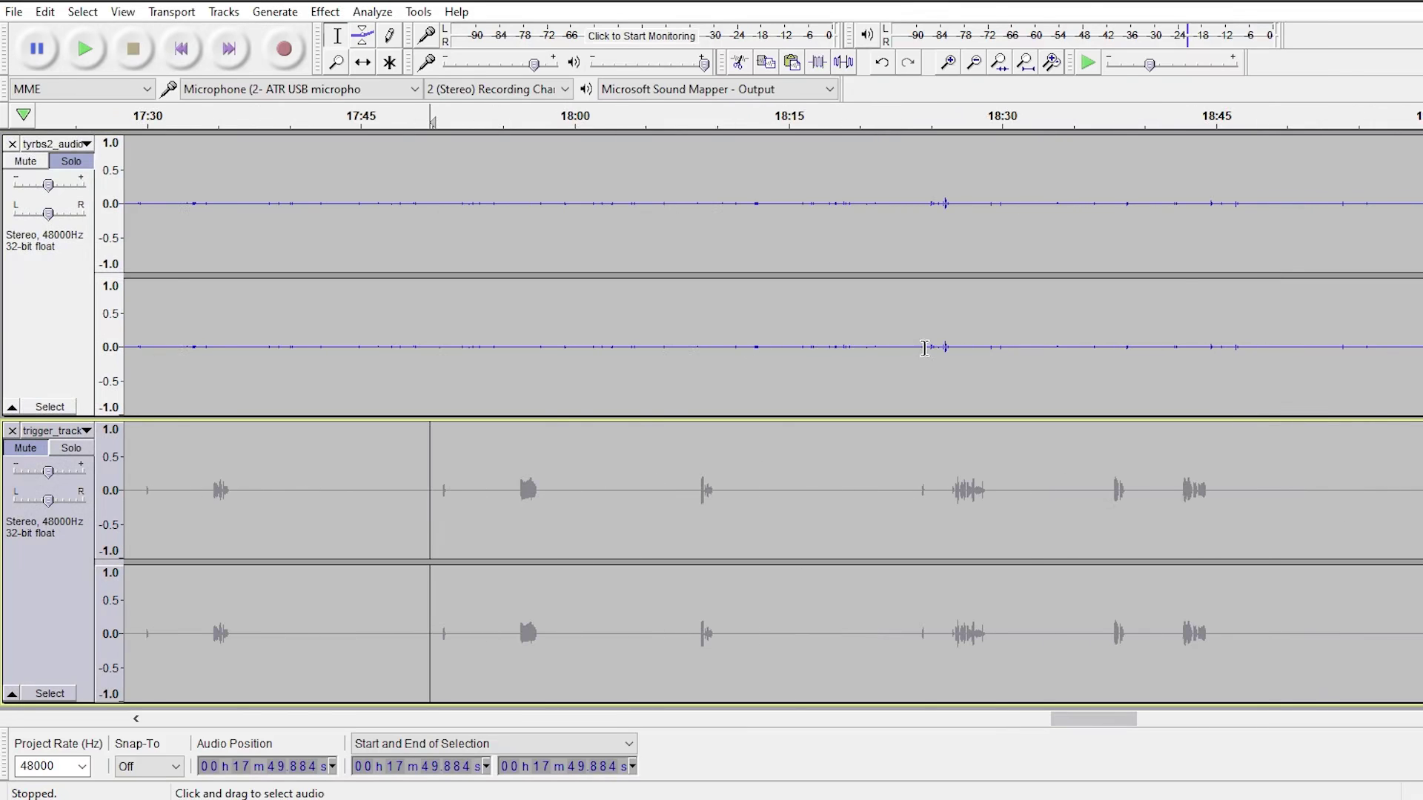
{"action": "left_click", "coordinate": [924, 490]}
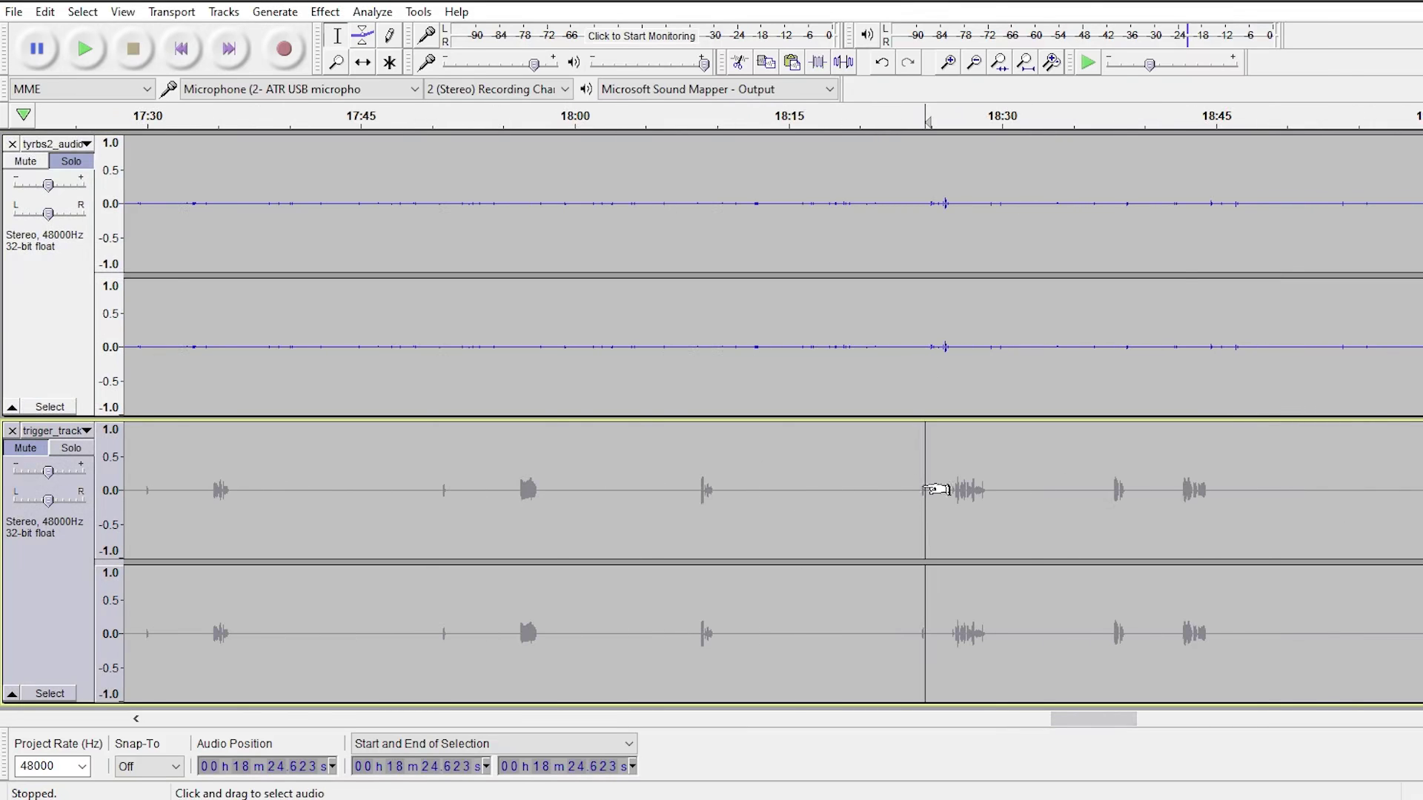
{"action": "left_click", "coordinate": [929, 355]}
{"action": "key", "text": "space"}
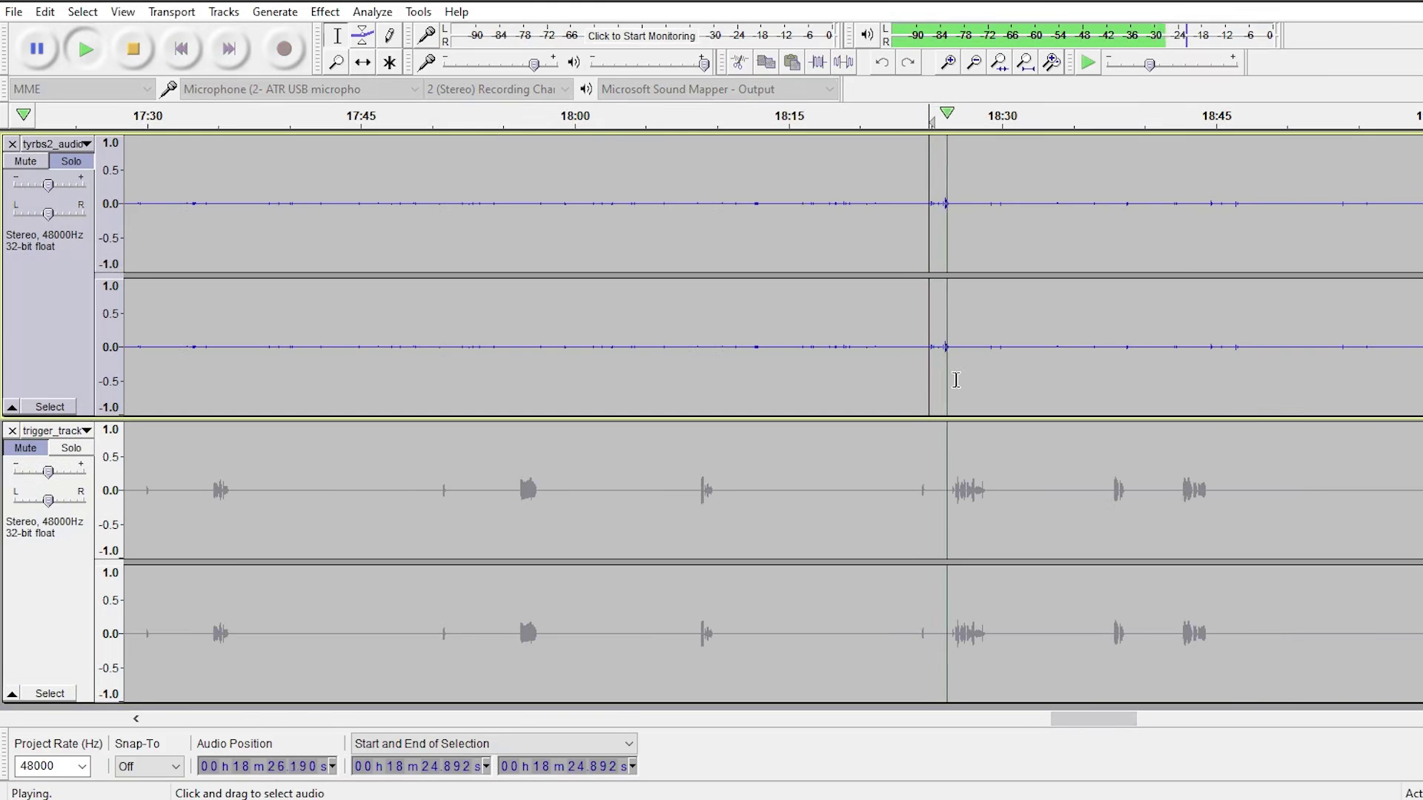
{"action": "key", "text": "space"}
{"action": "left_click_drag", "start_coordinate": [954, 359], "coordinate": [925, 362]}
Step: Play the burst at about 19:18 in tyrbs2_audio and compare it with the matching passage in trigger_track
{"action": "left_click", "coordinate": [887, 372]}
{"action": "key", "text": "space"}
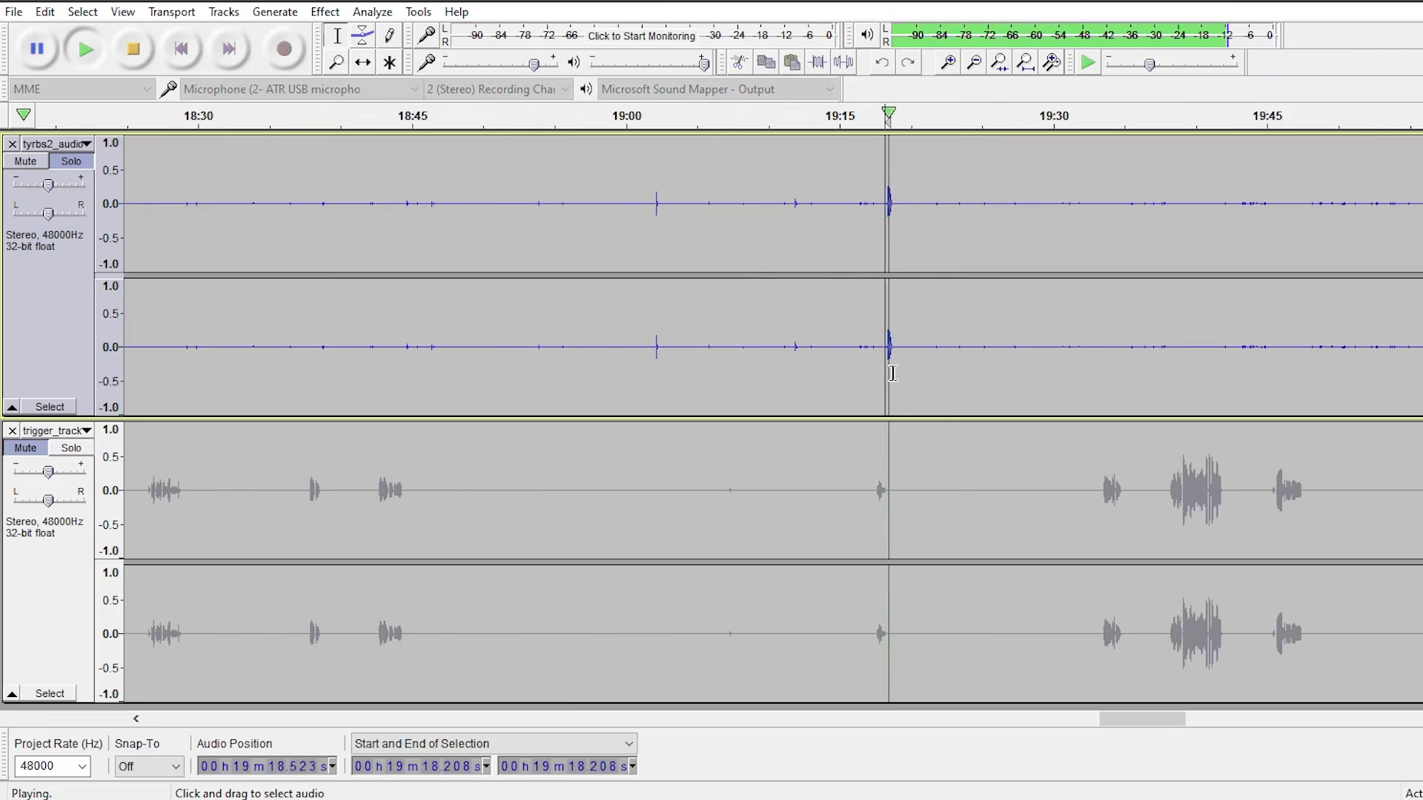
{"action": "key", "text": "space"}
{"action": "left_click", "coordinate": [866, 508]}
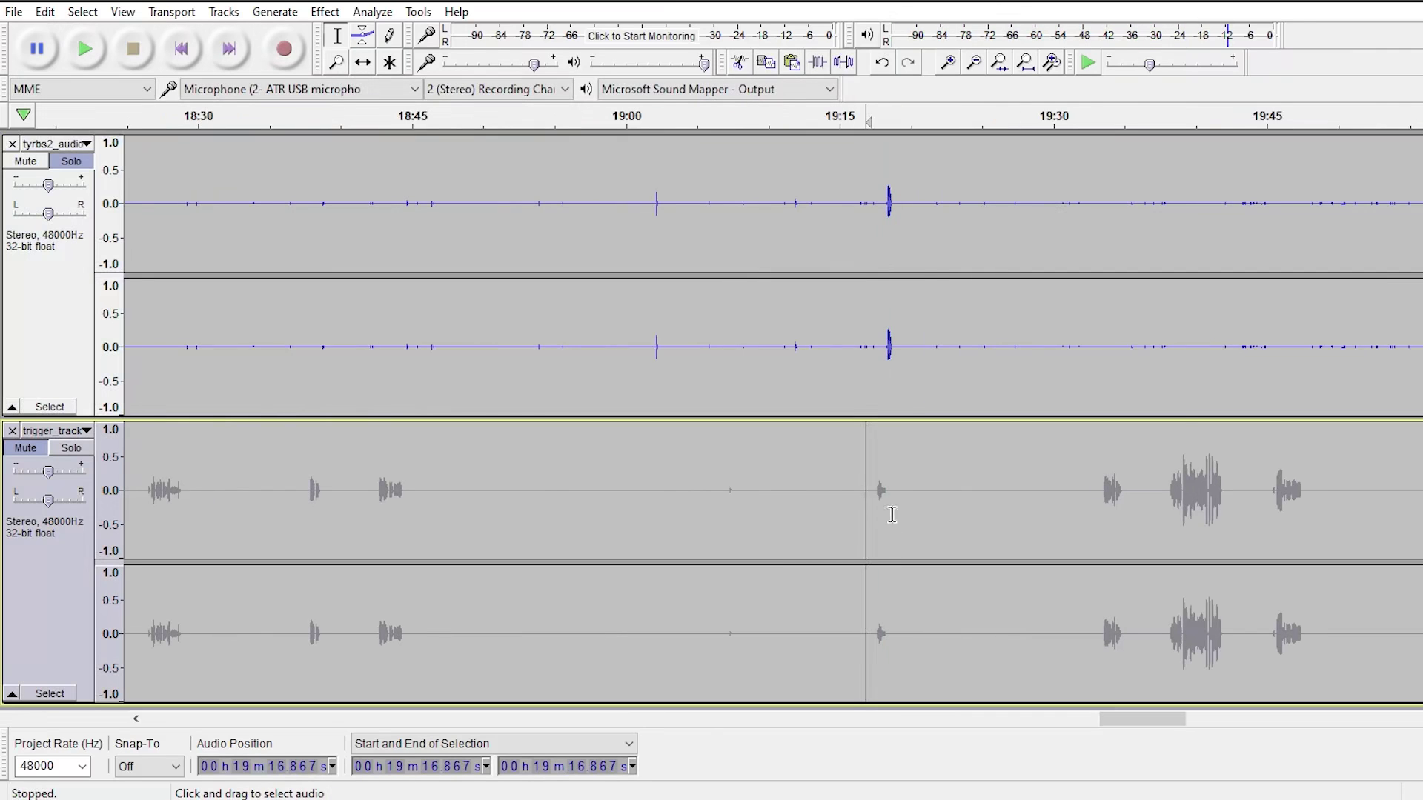
{"action": "left_click_drag", "start_coordinate": [875, 508], "coordinate": [888, 496]}
{"action": "left_click", "coordinate": [882, 346]}
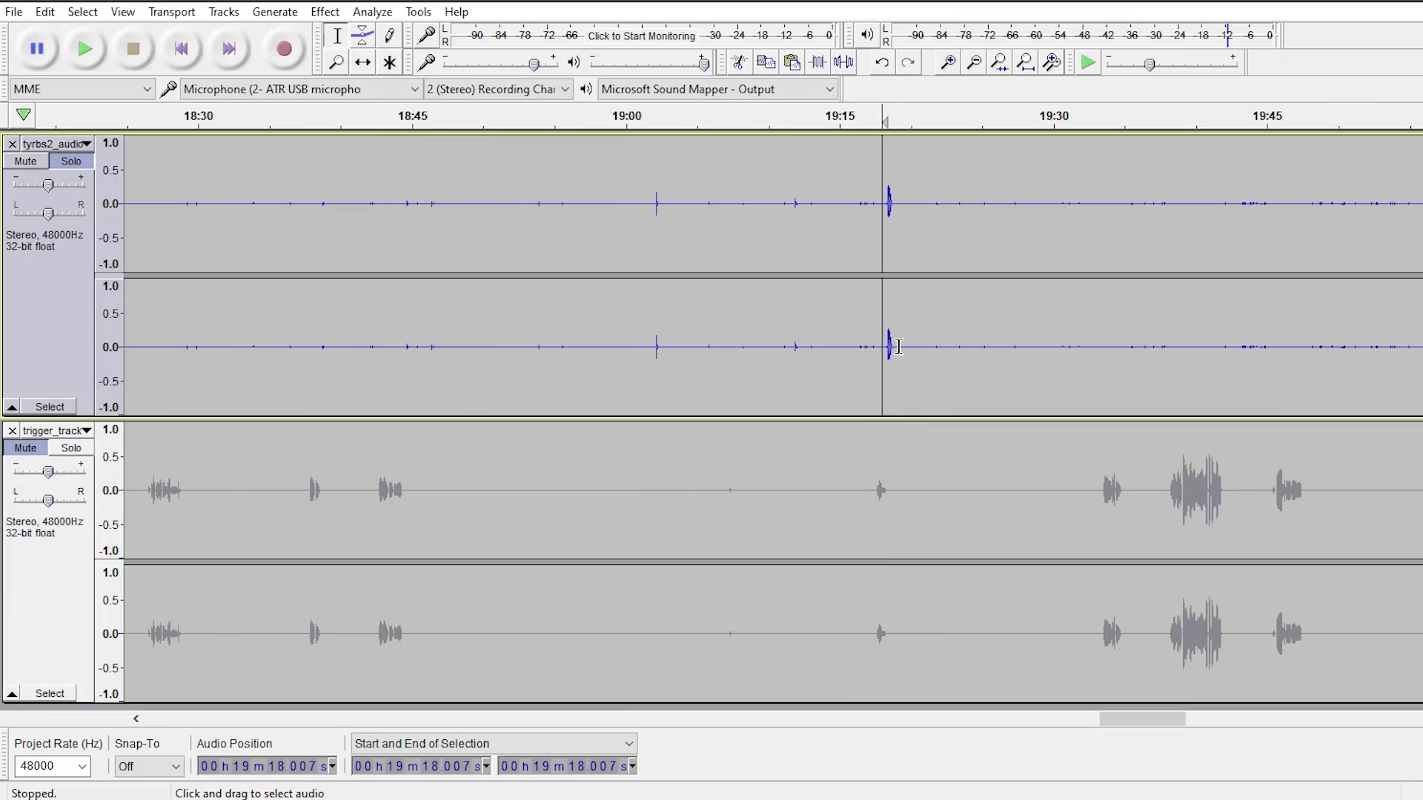
Step: Replace the burst from about 19:18.1 to 19:19.2 in tyrbs2_audio with silence
{"action": "left_click_drag", "start_coordinate": [900, 346], "coordinate": [884, 348]}
{"action": "left_click", "coordinate": [275, 12]}
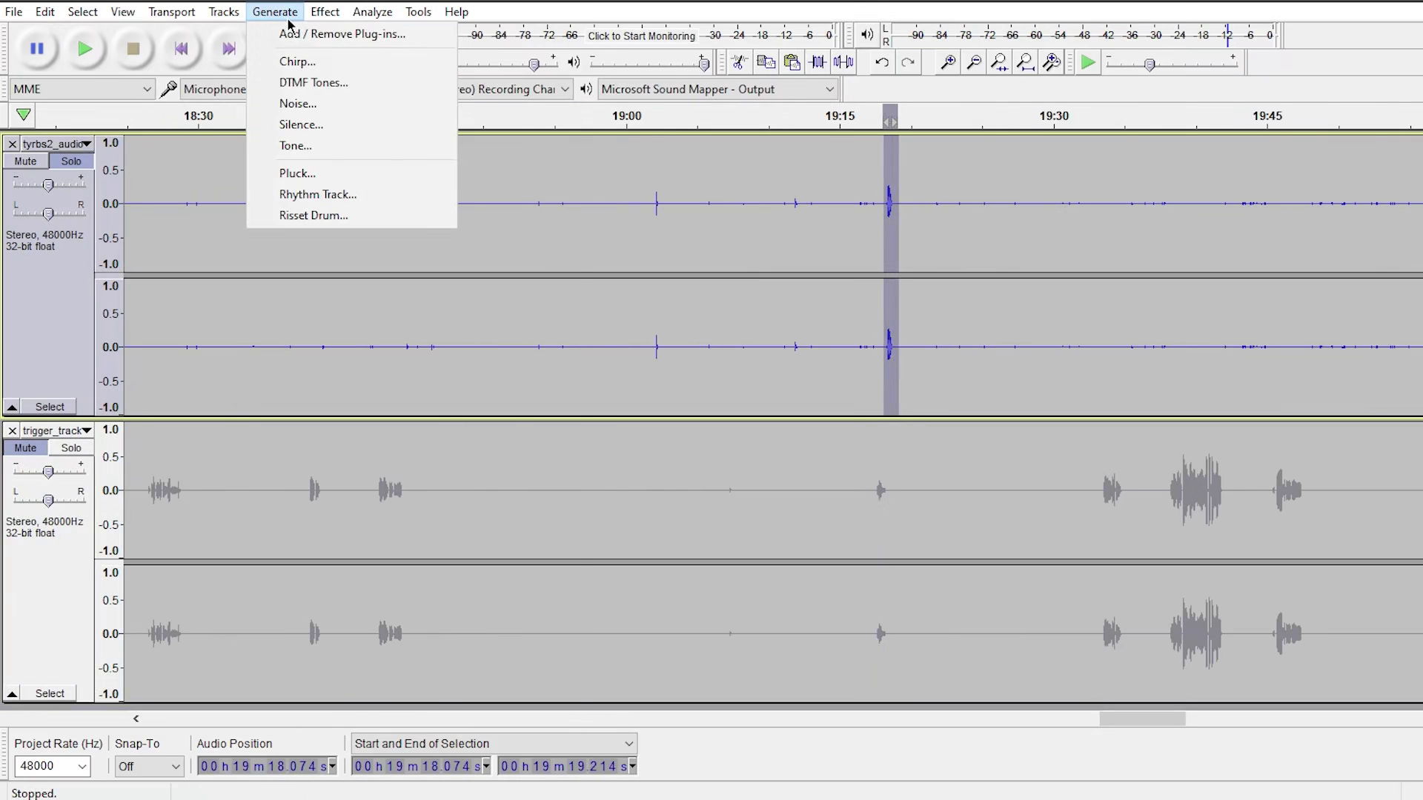
{"action": "left_click", "coordinate": [310, 105]}
{"action": "left_click", "coordinate": [826, 448]}
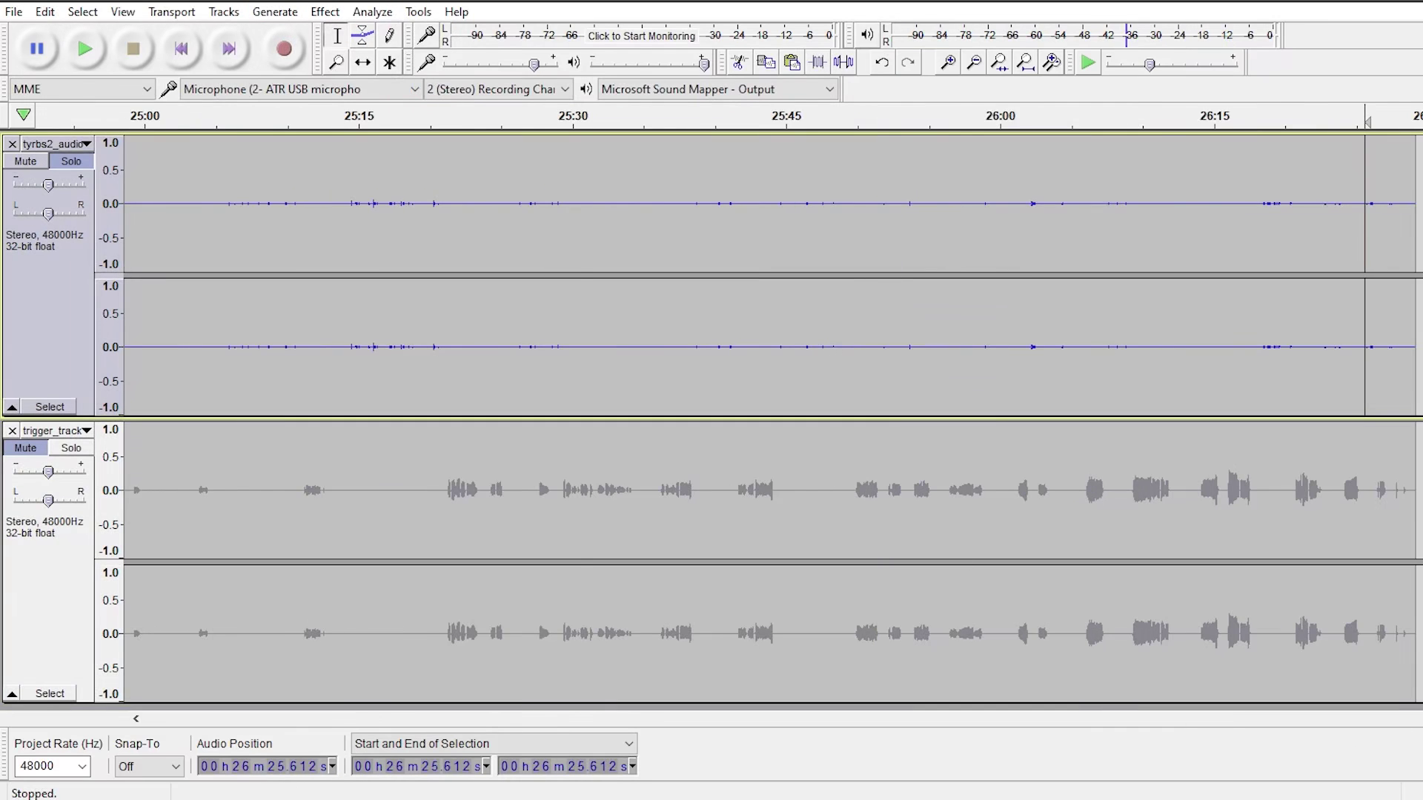
Step: Remove trigger_track from the project and turn off solo on tyrbs2_audio
{"action": "left_click_drag", "start_coordinate": [1421, 719], "coordinate": [166, 723]}
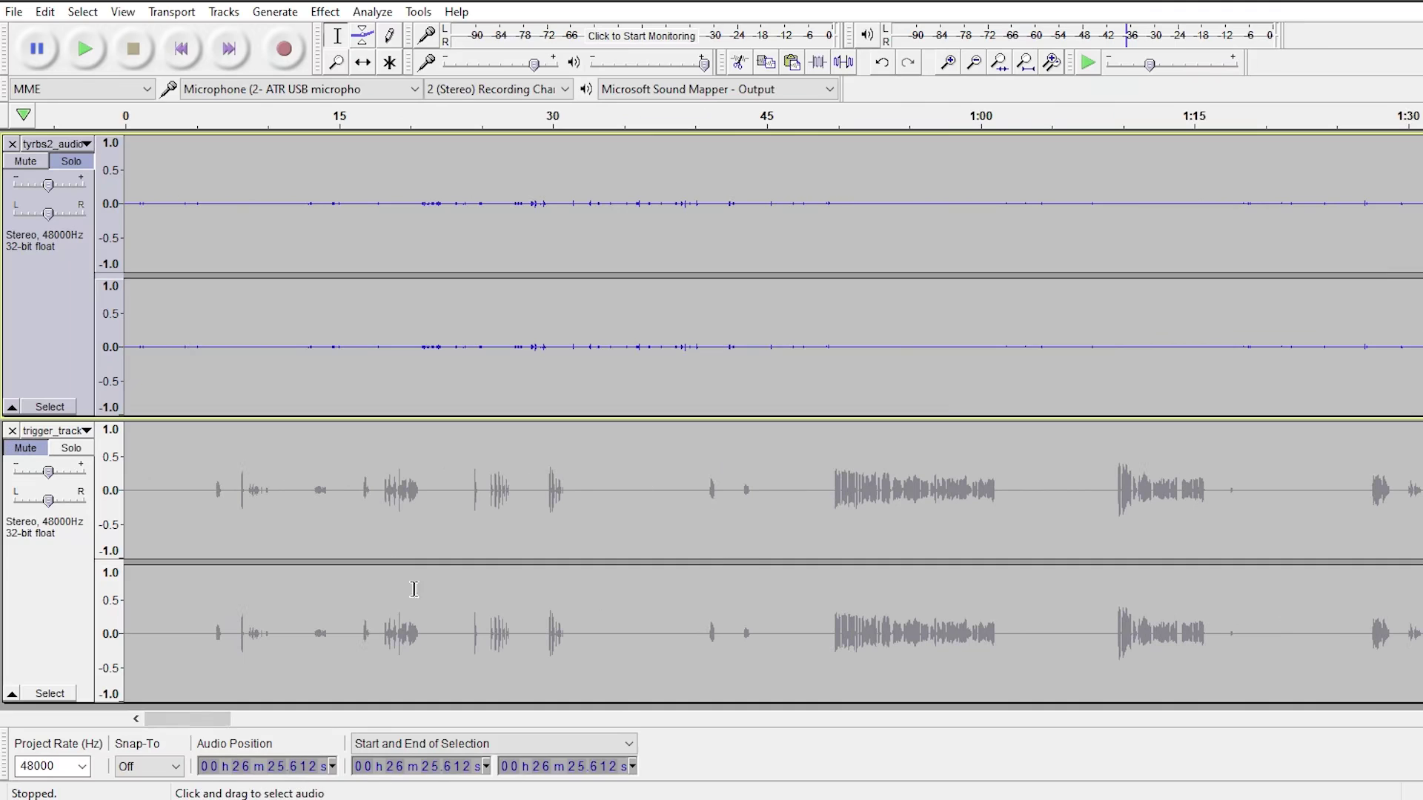
{"action": "left_click", "coordinate": [12, 430]}
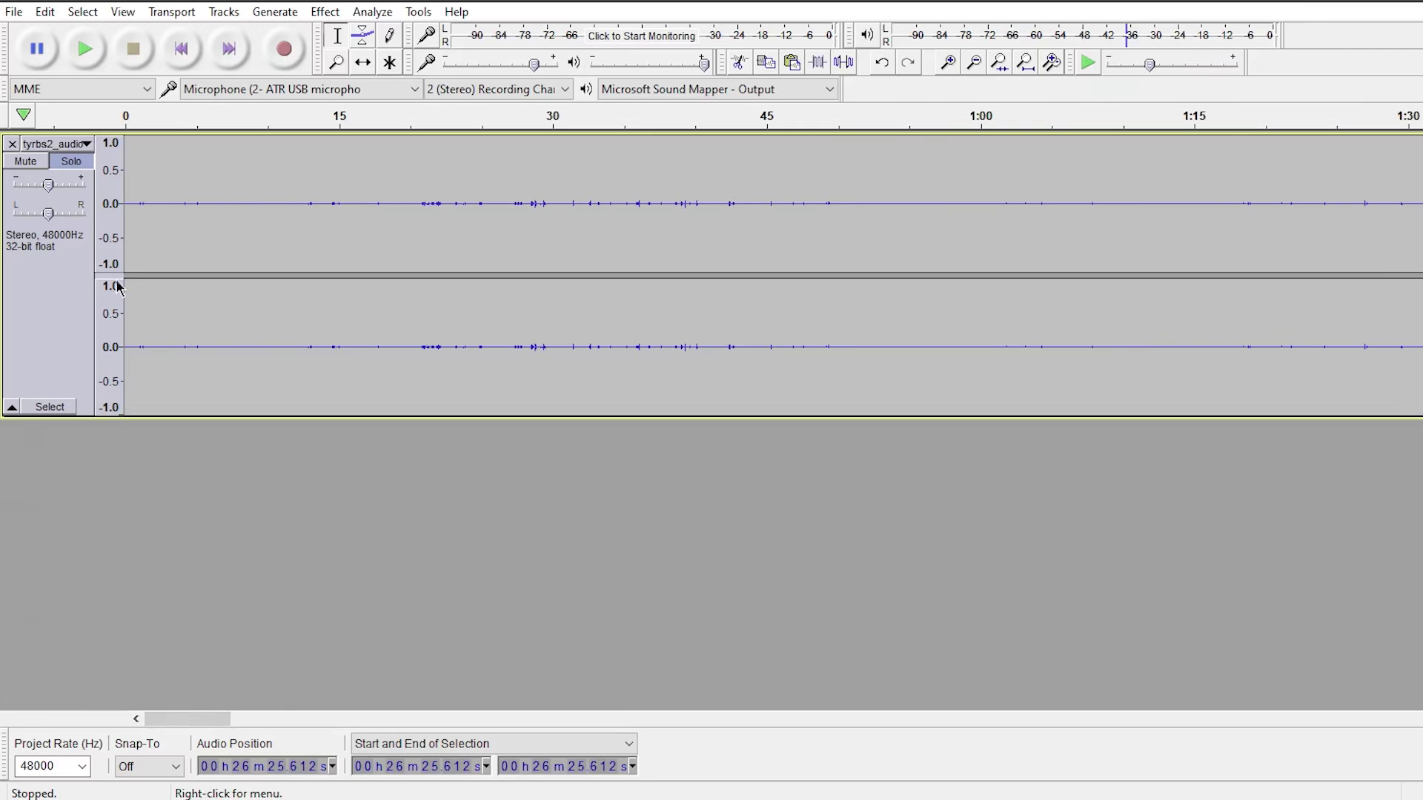
{"action": "left_click", "coordinate": [71, 161]}
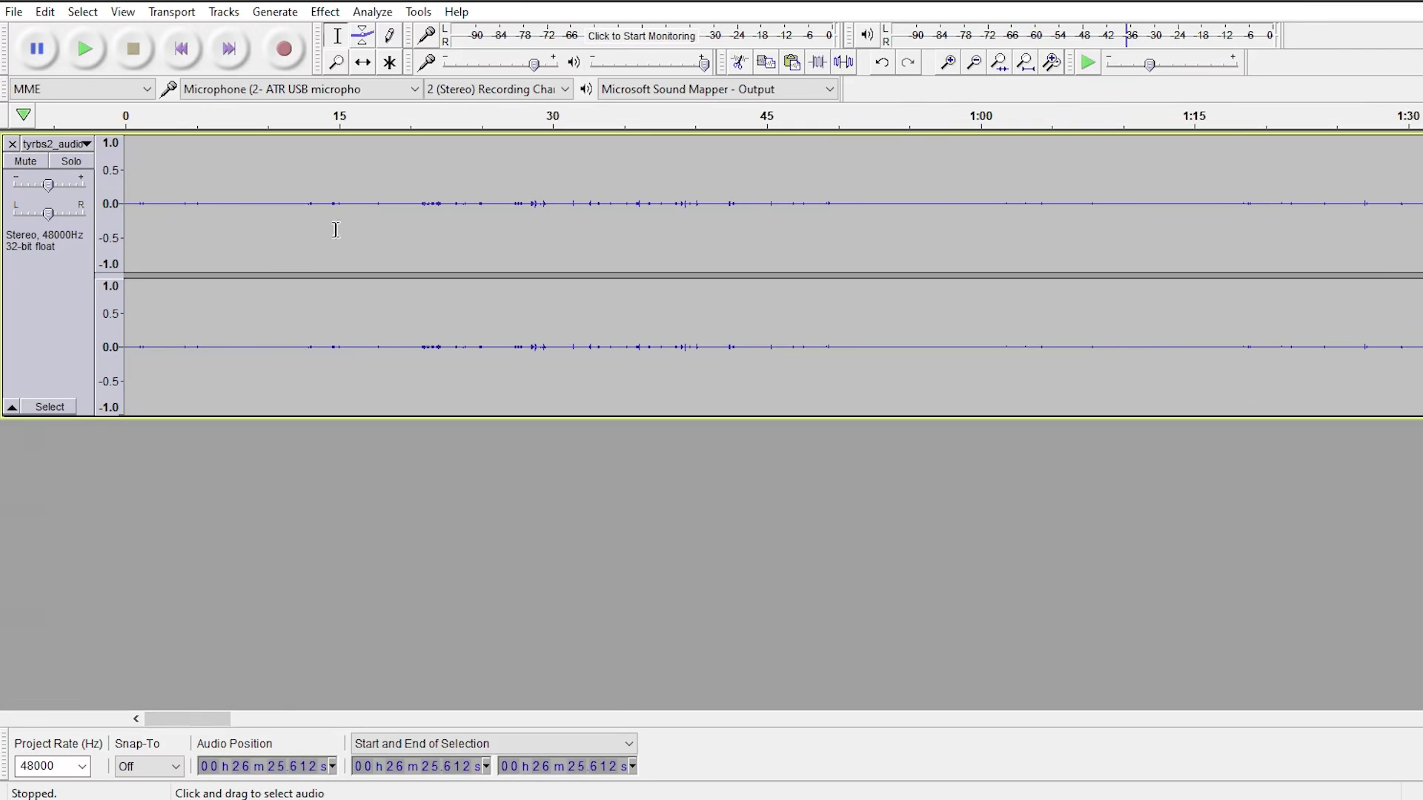
Step: Show the whole tyrbs2_audio track and spot-check the cleaned audio from about 1:58 and 6:48
{"action": "left_click", "coordinate": [335, 62]}
{"action": "right_click", "coordinate": [388, 216]}
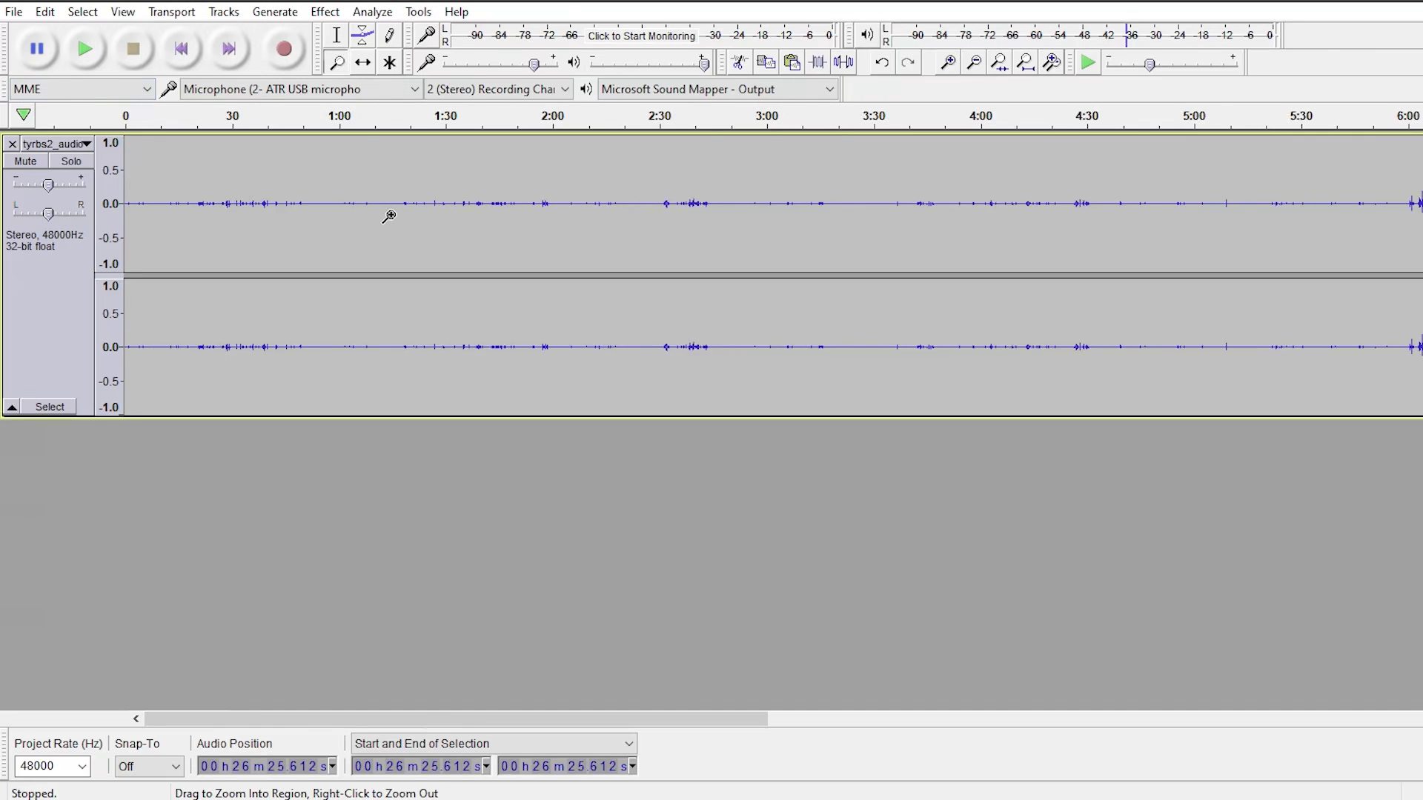
{"action": "right_click", "coordinate": [389, 217]}
{"action": "right_click", "coordinate": [389, 216]}
{"action": "left_click", "coordinate": [335, 36]}
{"action": "left_click", "coordinate": [178, 202]}
{"action": "key", "text": "space"}
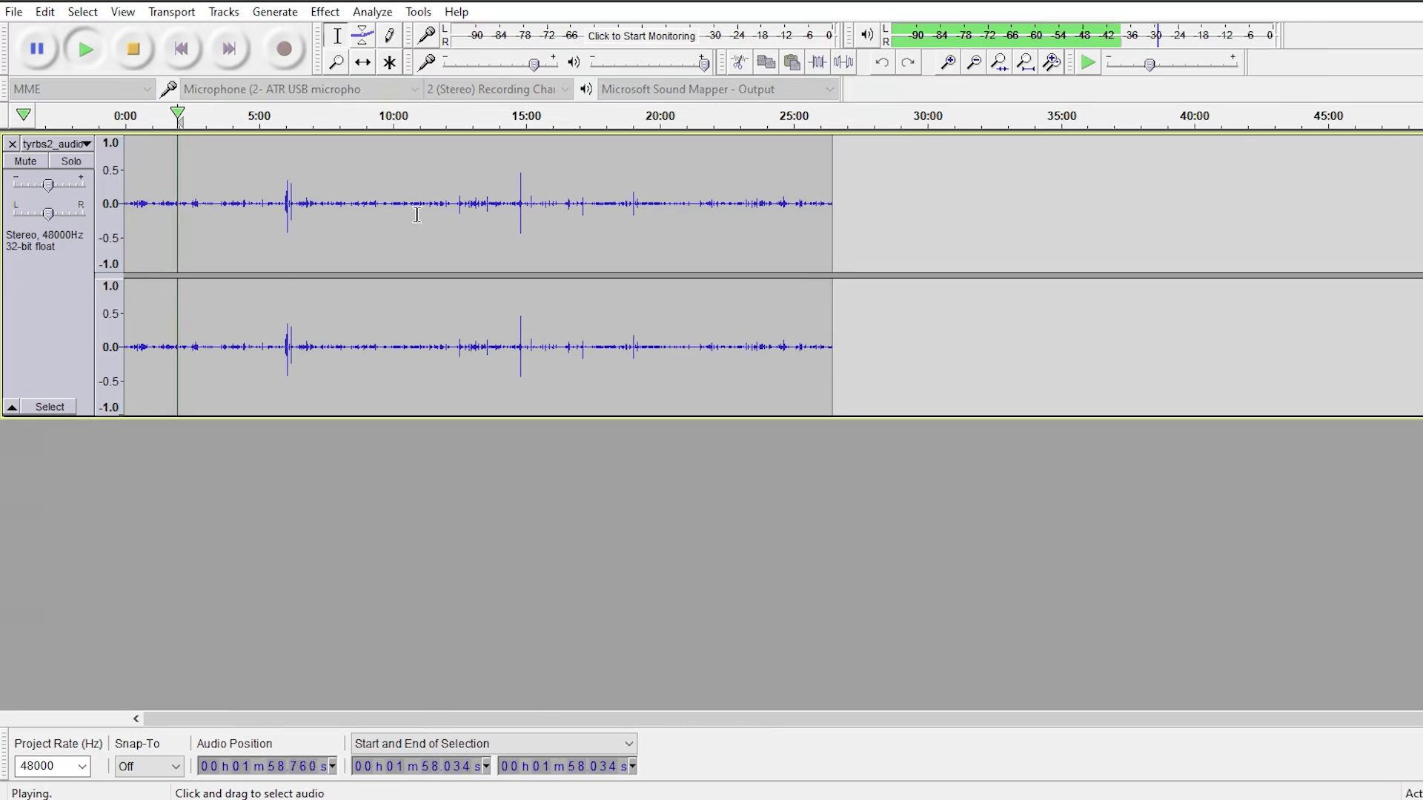
{"action": "left_click", "coordinate": [307, 221]}
{"action": "key", "text": "space"}
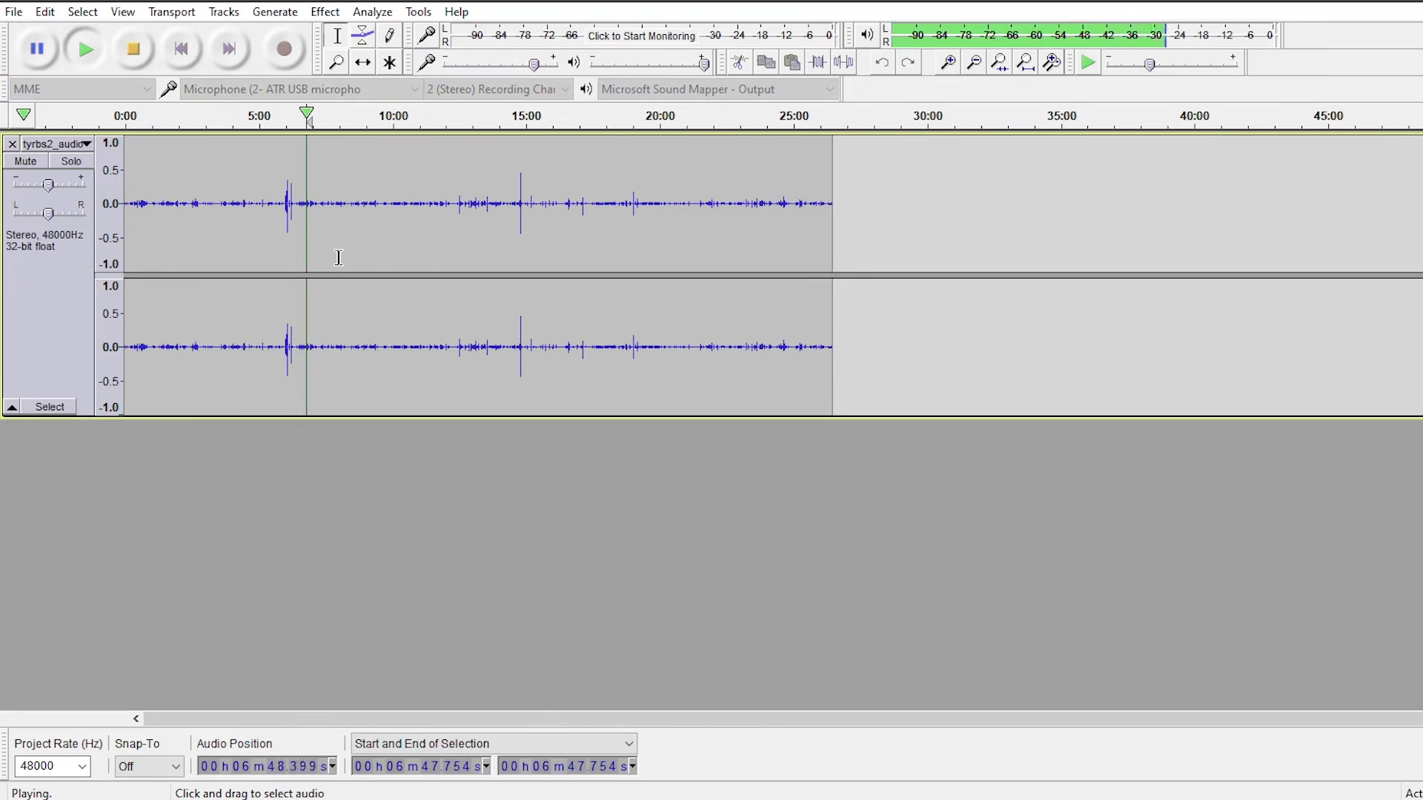
Step: Spot-check the later part of tyrbs2_audio by playing it from about 14:35 and 23:28
{"action": "left_click", "coordinate": [515, 230]}
{"action": "key", "text": "space"}
{"action": "left_click", "coordinate": [752, 222]}
{"action": "key", "text": "space"}
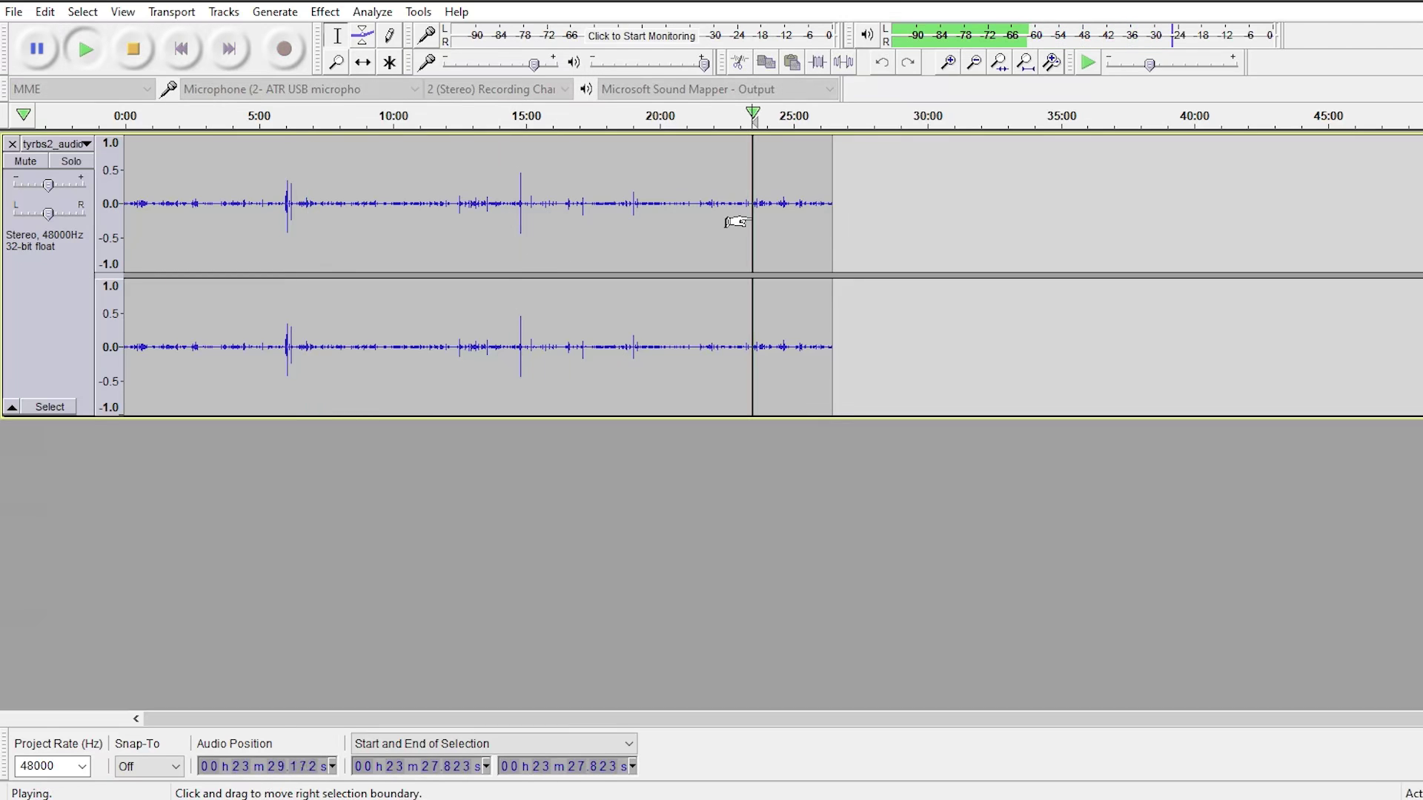
{"action": "left_click", "coordinate": [763, 211]}
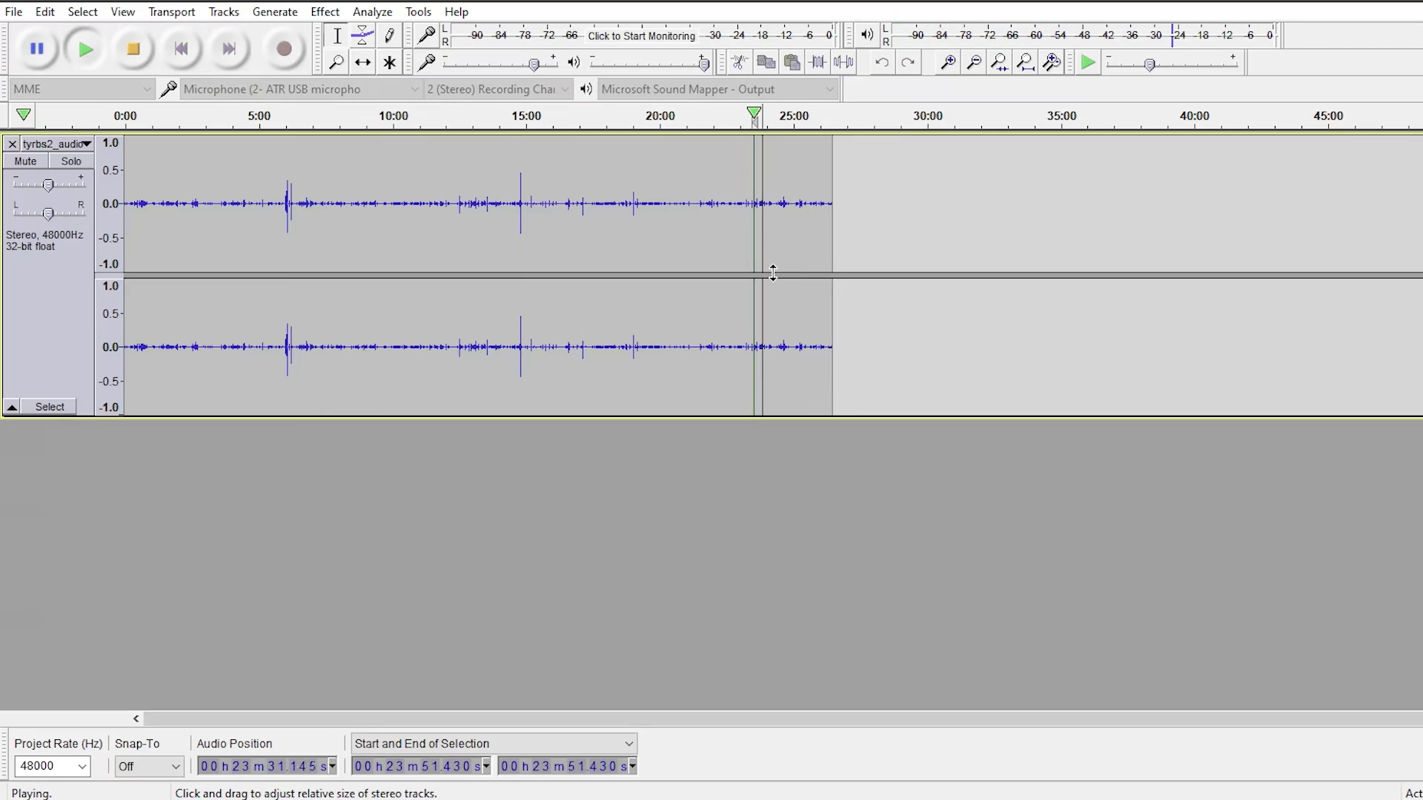
{"action": "key", "text": "space"}
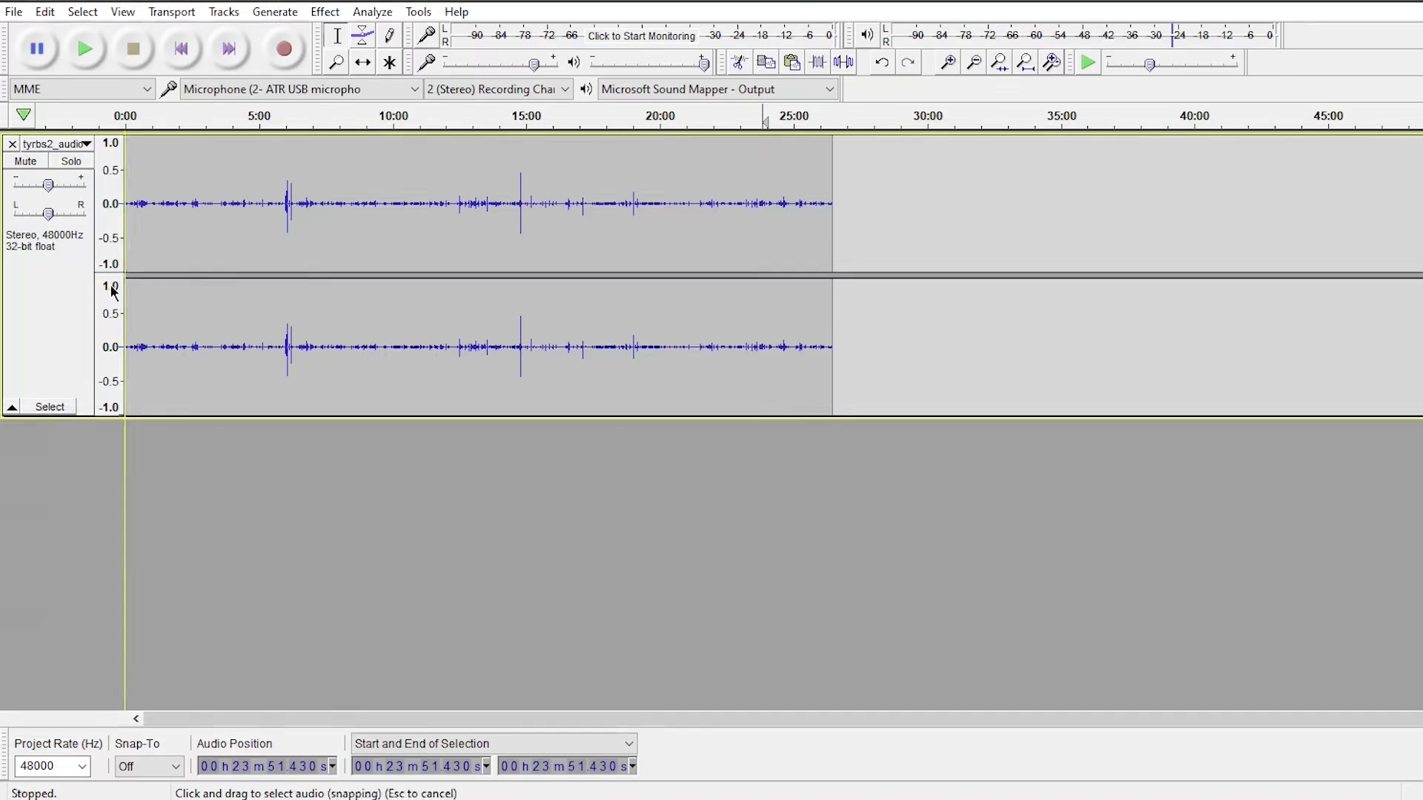
Step: Apply the Invert effect to the entire cleaned tyrbs2_audio track
{"action": "key", "text": "ctrl+a"}
{"action": "left_click", "coordinate": [324, 12]}
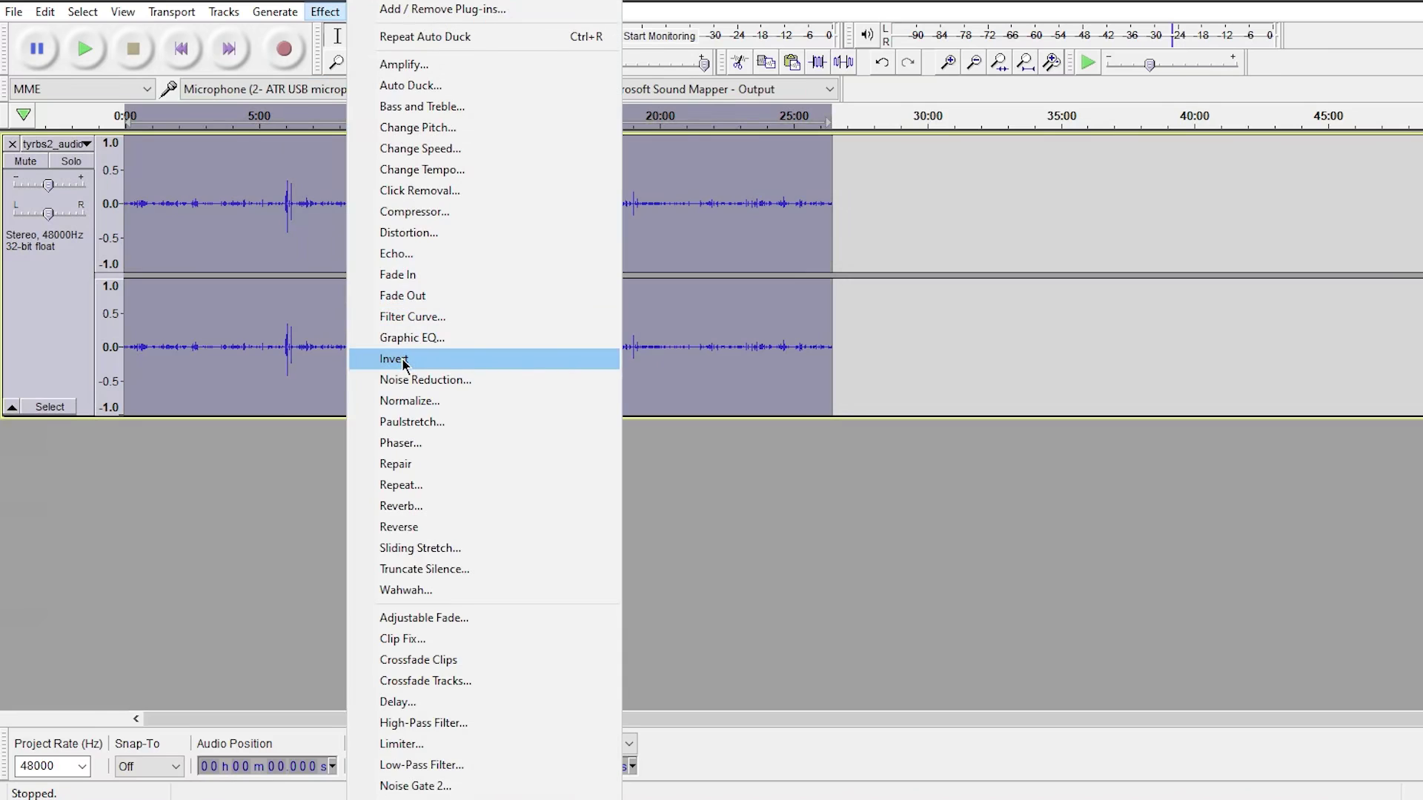
{"action": "left_click", "coordinate": [404, 361]}
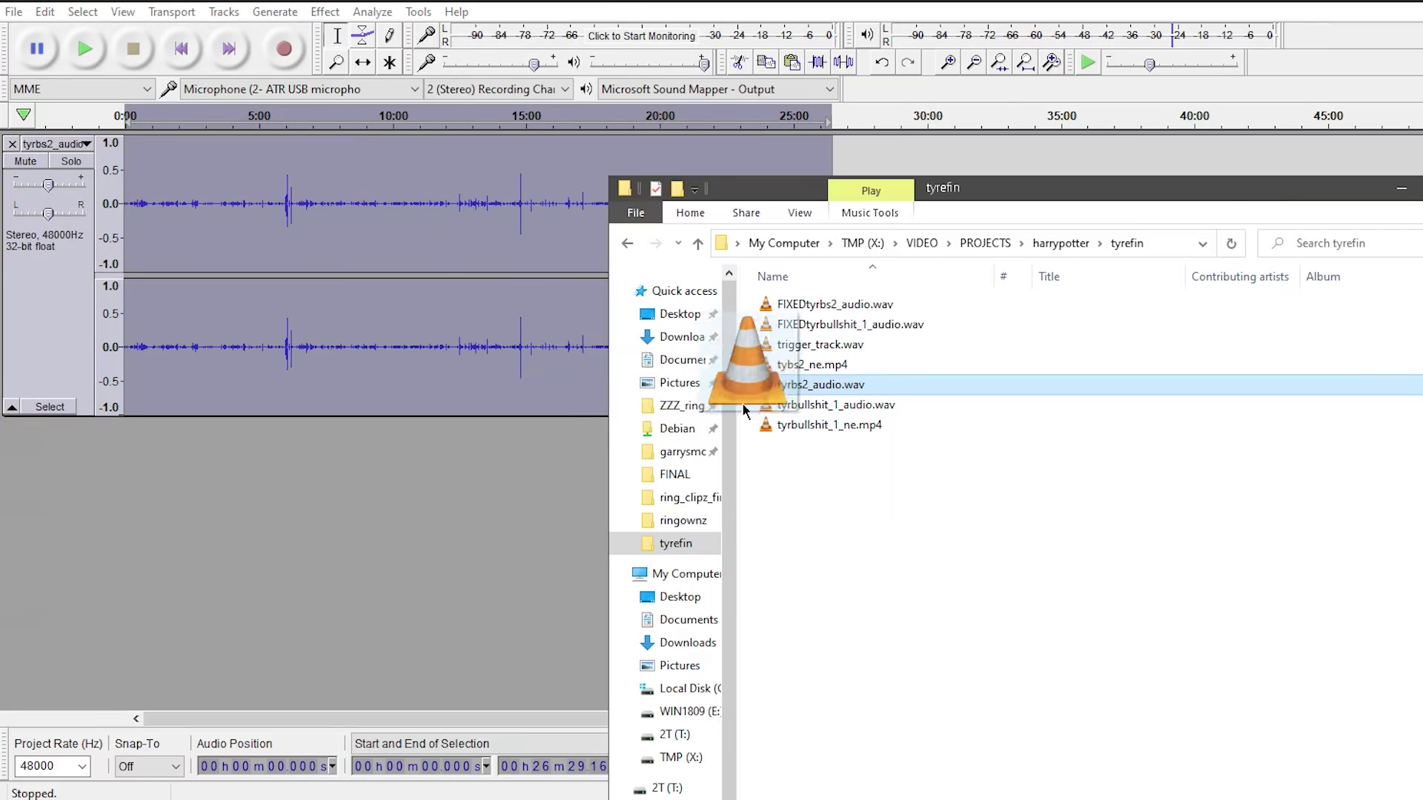
Step: Import the original tyrbs2_audio.wav from the tyrefin folder as a second track below the inverted one
{"action": "left_click_drag", "start_coordinate": [744, 405], "coordinate": [398, 498]}
{"action": "left_click_drag", "start_coordinate": [289, 465], "coordinate": [304, 574]}
{"action": "left_click", "coordinate": [258, 347]}
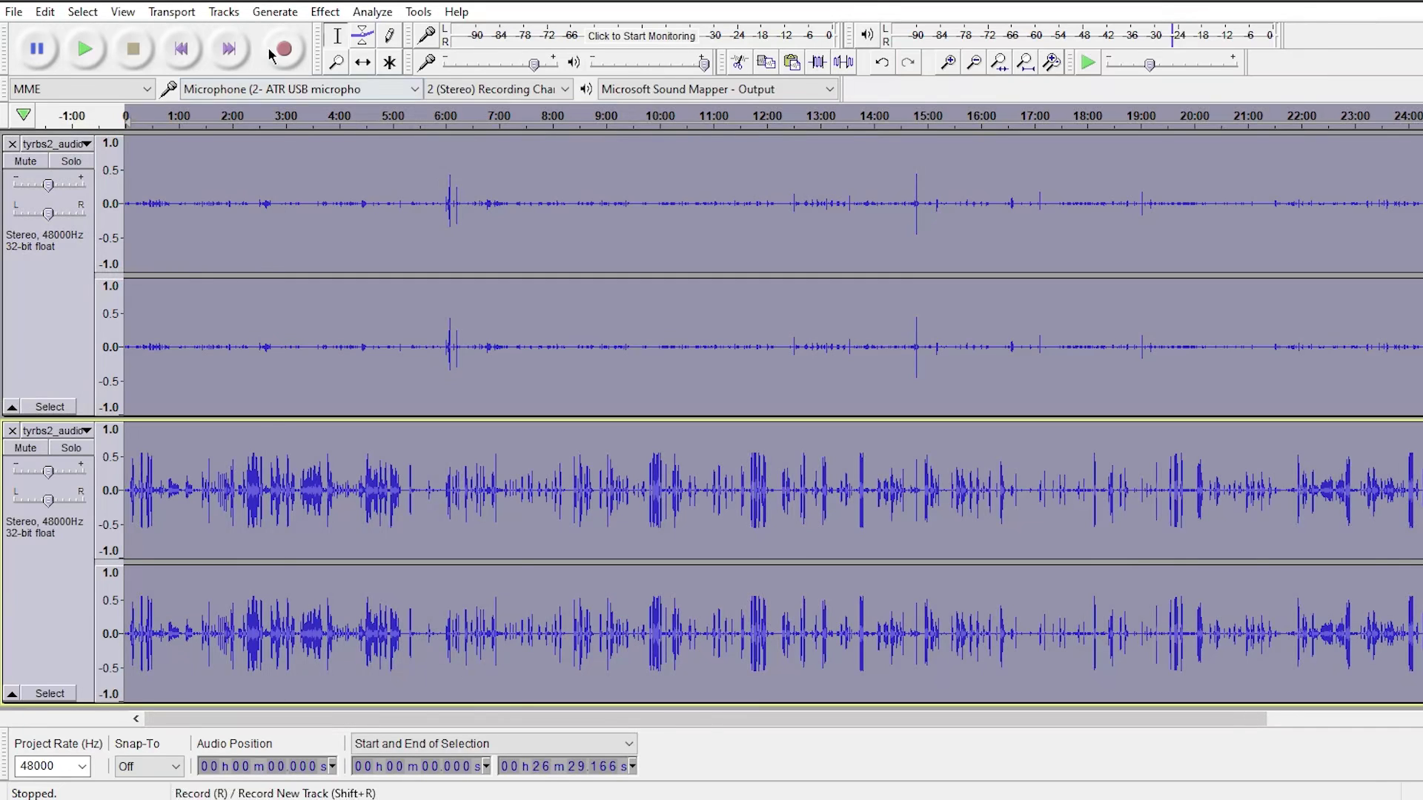
Step: Mix and render the inverted track and the original track into a single stereo track
{"action": "left_click", "coordinate": [223, 11]}
{"action": "mouse_move", "coordinate": [252, 62]}
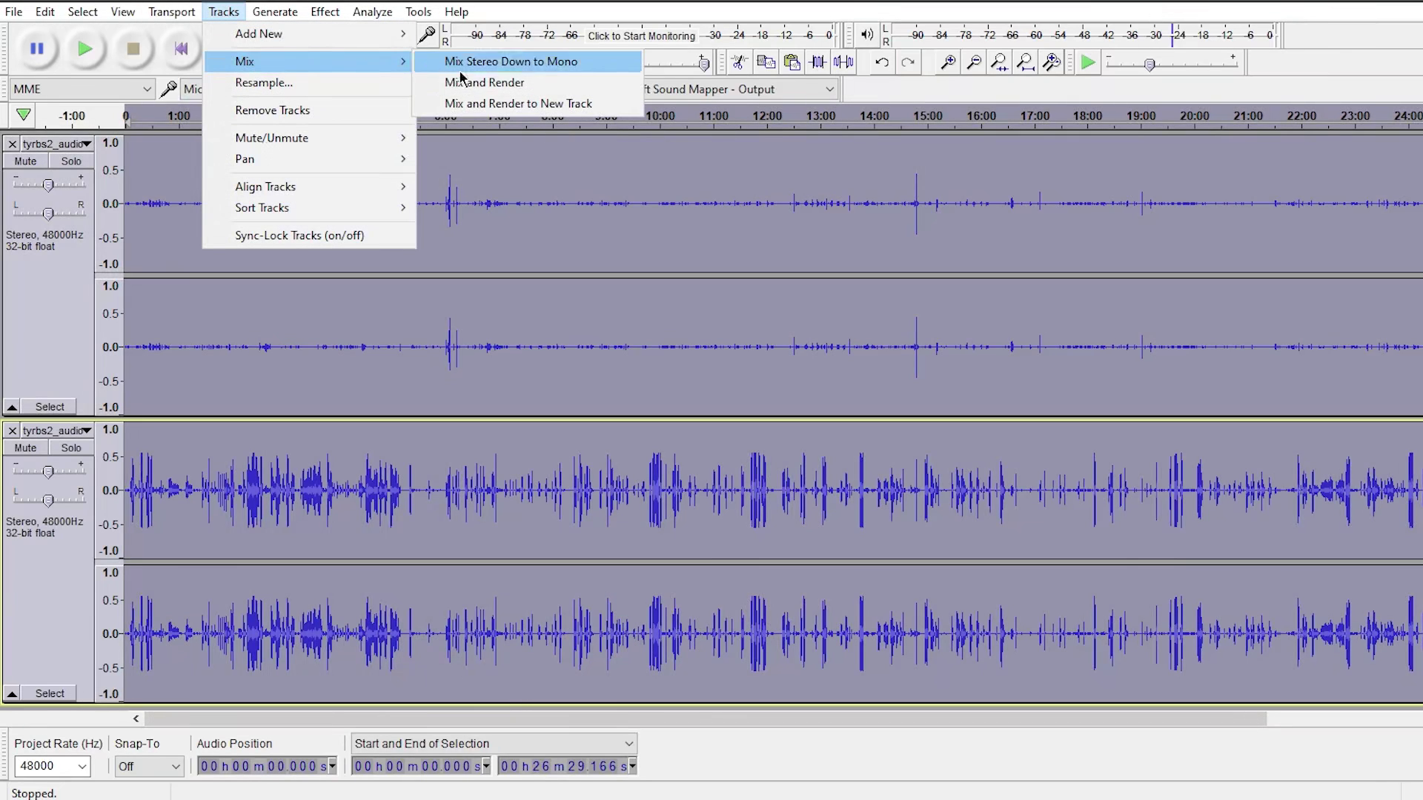
{"action": "left_click", "coordinate": [482, 79]}
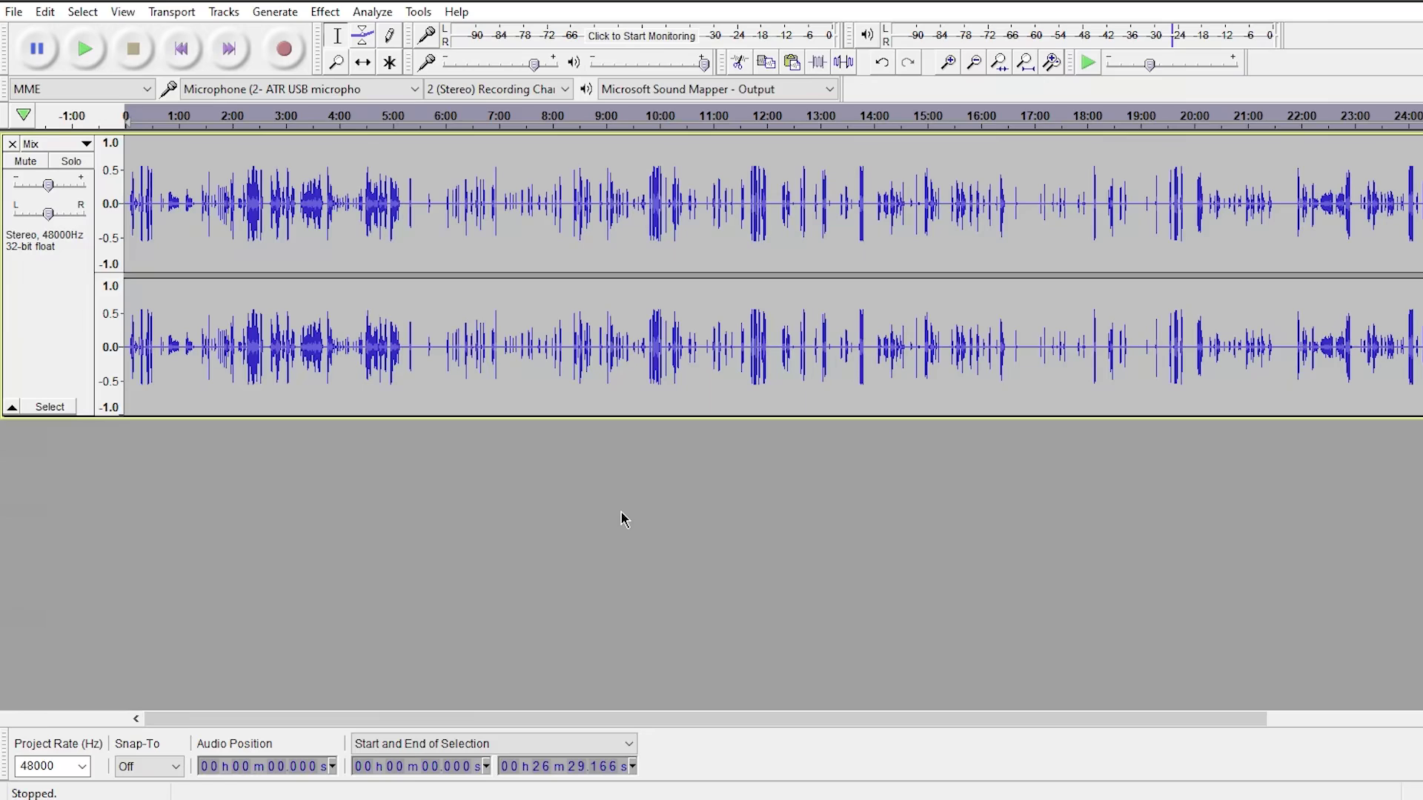
Step: Zoom in on the start of the mixed track and play the passage from about 0:49
{"action": "left_click", "coordinate": [336, 63]}
{"action": "left_click", "coordinate": [334, 234]}
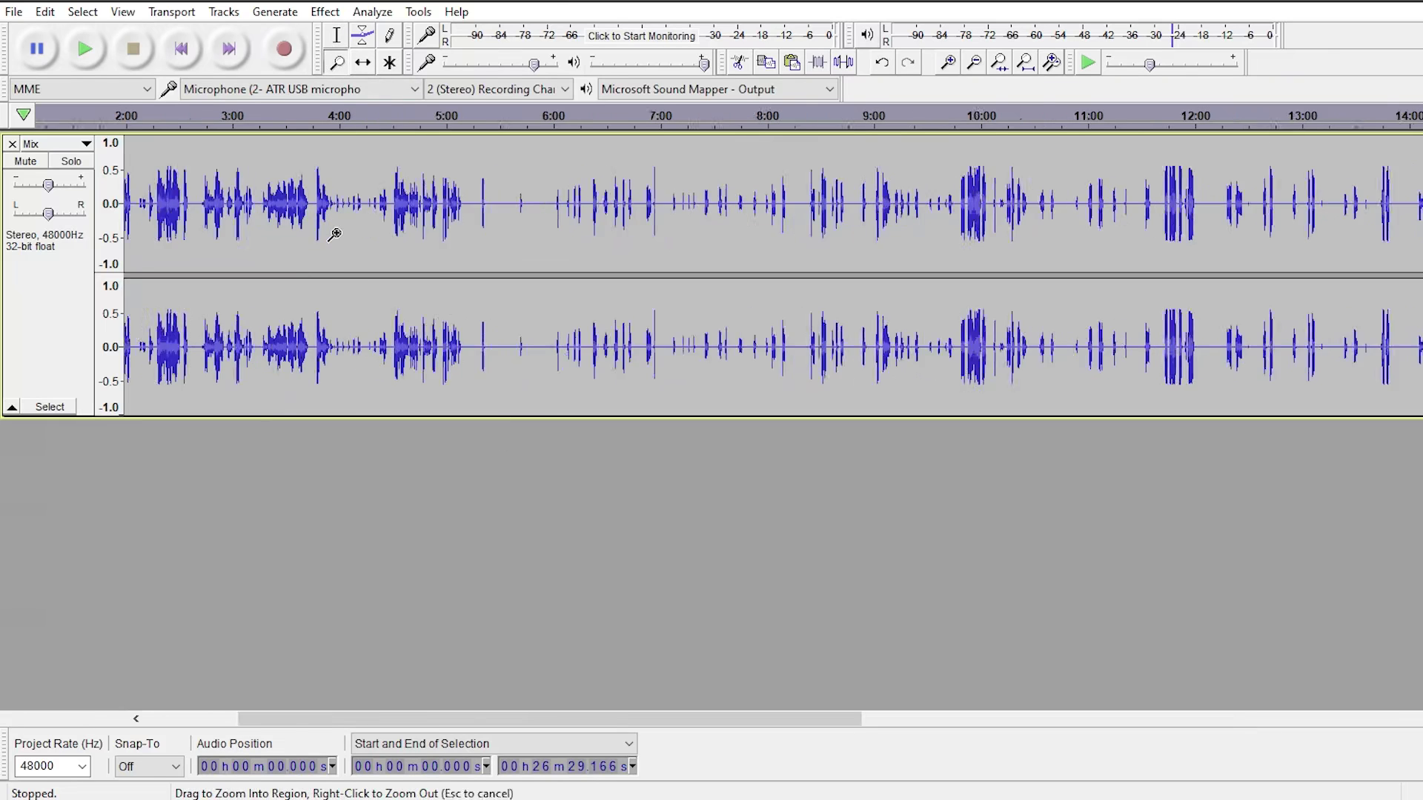
{"action": "left_click", "coordinate": [335, 233]}
{"action": "left_click_drag", "start_coordinate": [593, 720], "coordinate": [309, 715]}
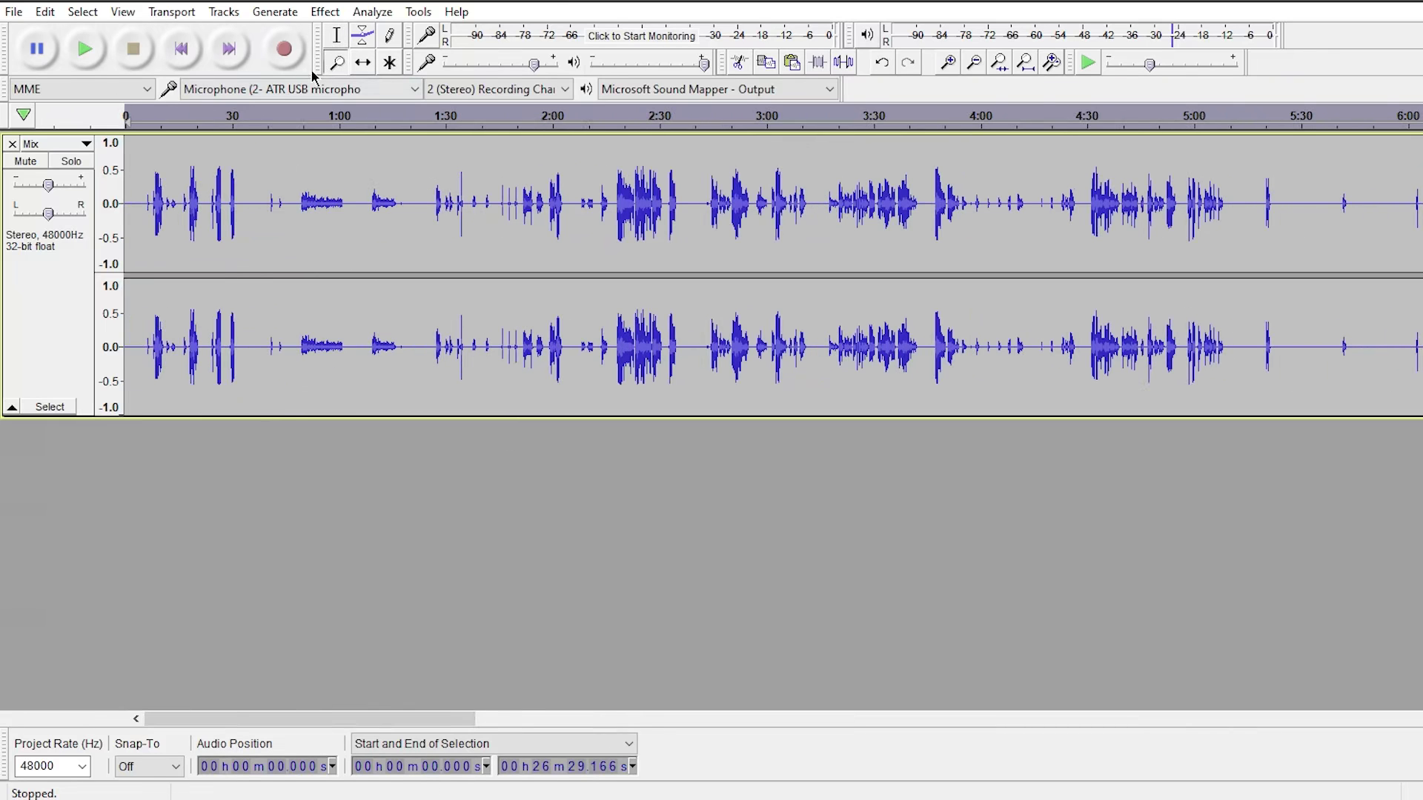
{"action": "left_click", "coordinate": [336, 35]}
{"action": "left_click", "coordinate": [298, 222]}
{"action": "key", "text": "space"}
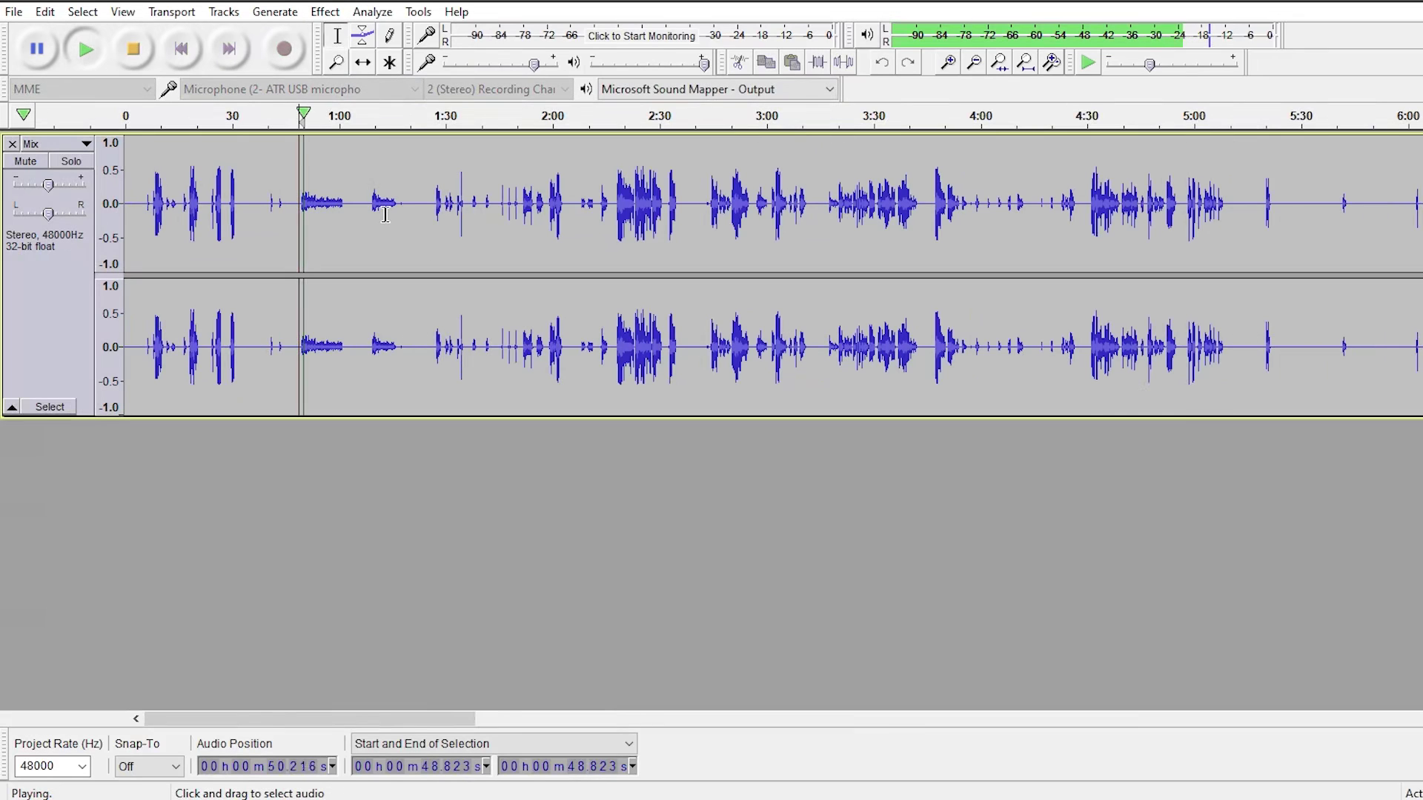
{"action": "key", "text": "space"}
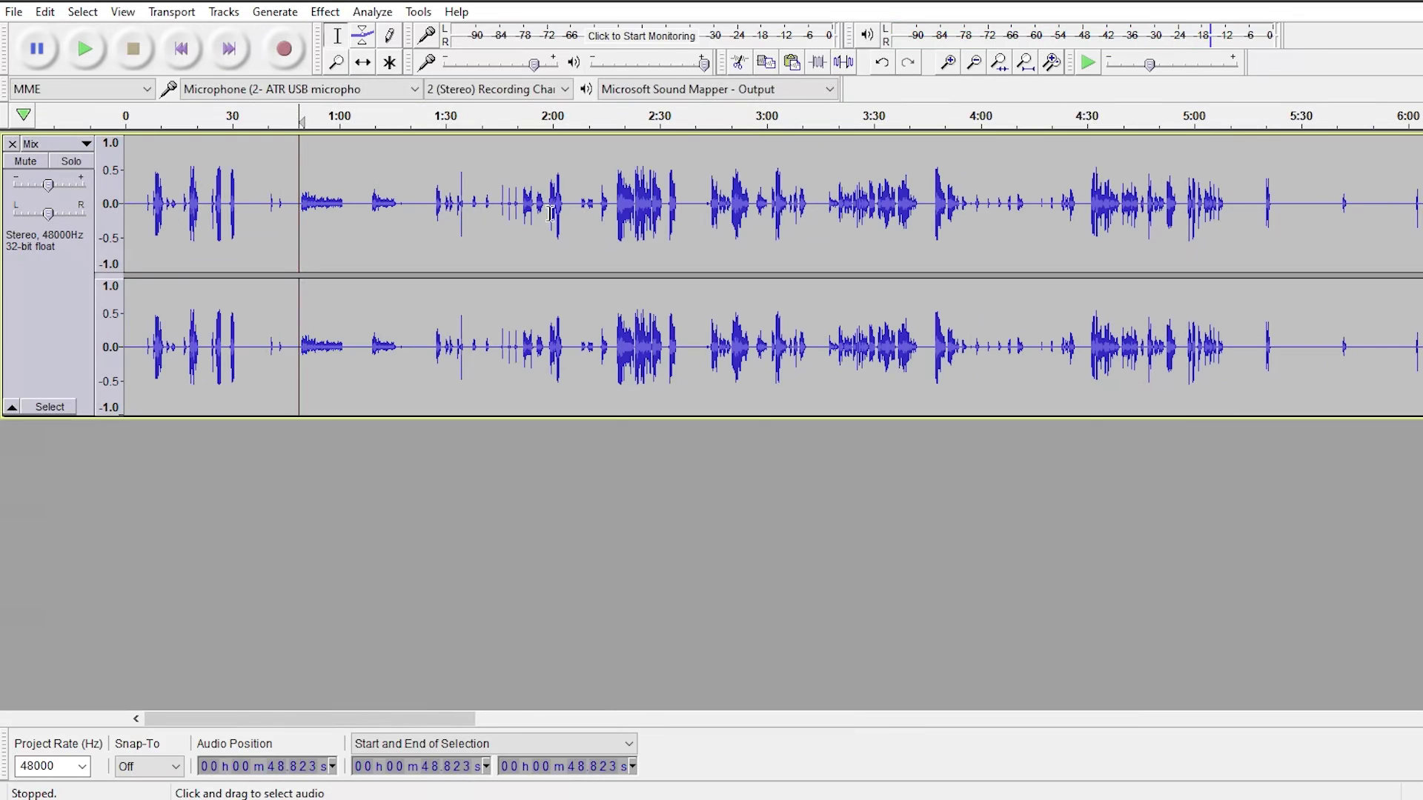
Step: Play the small burst at about 0:40.5 and the burst at about 0:30 in the mixed track
{"action": "left_click", "coordinate": [269, 228]}
{"action": "key", "text": "space"}
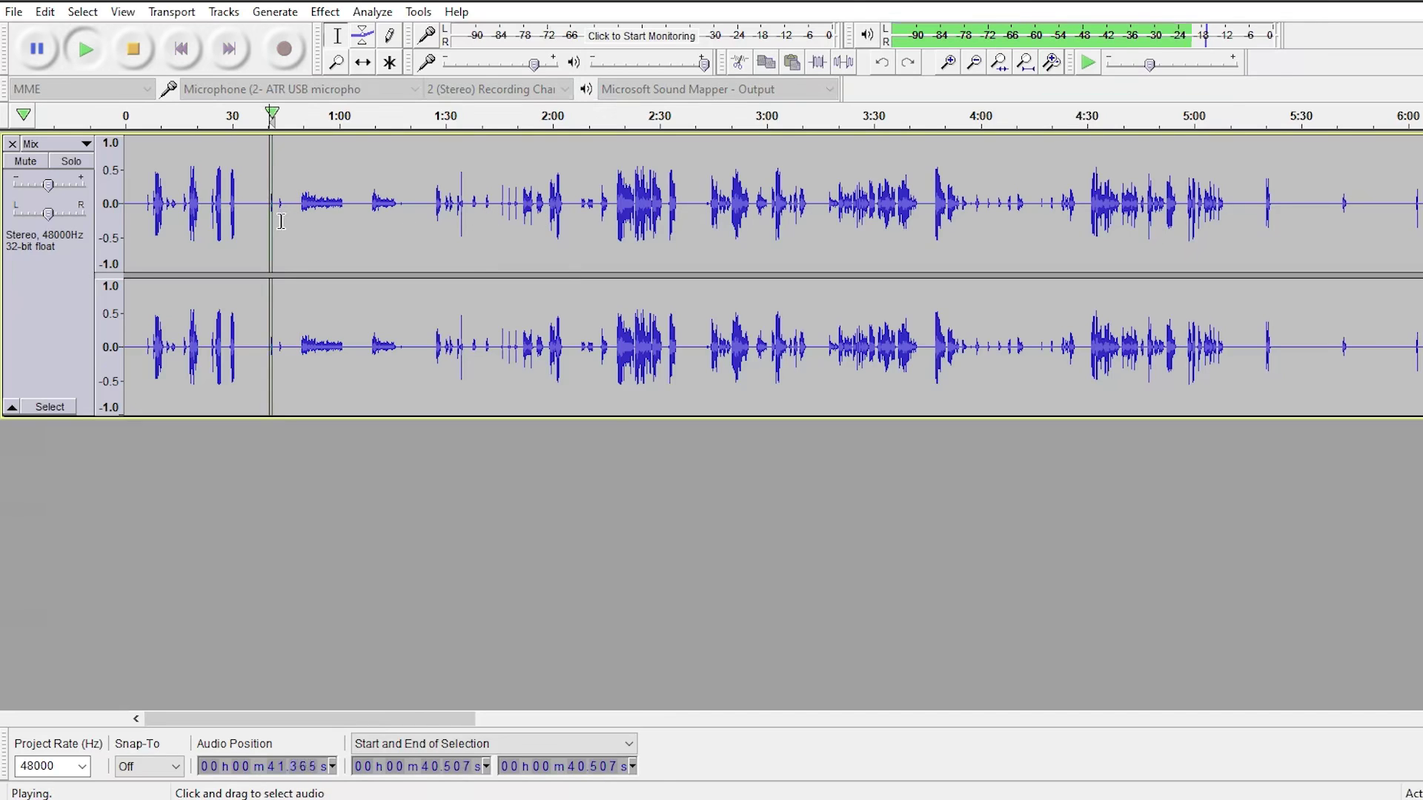
{"action": "key", "text": "space"}
{"action": "left_click", "coordinate": [231, 207]}
{"action": "key", "text": "space"}
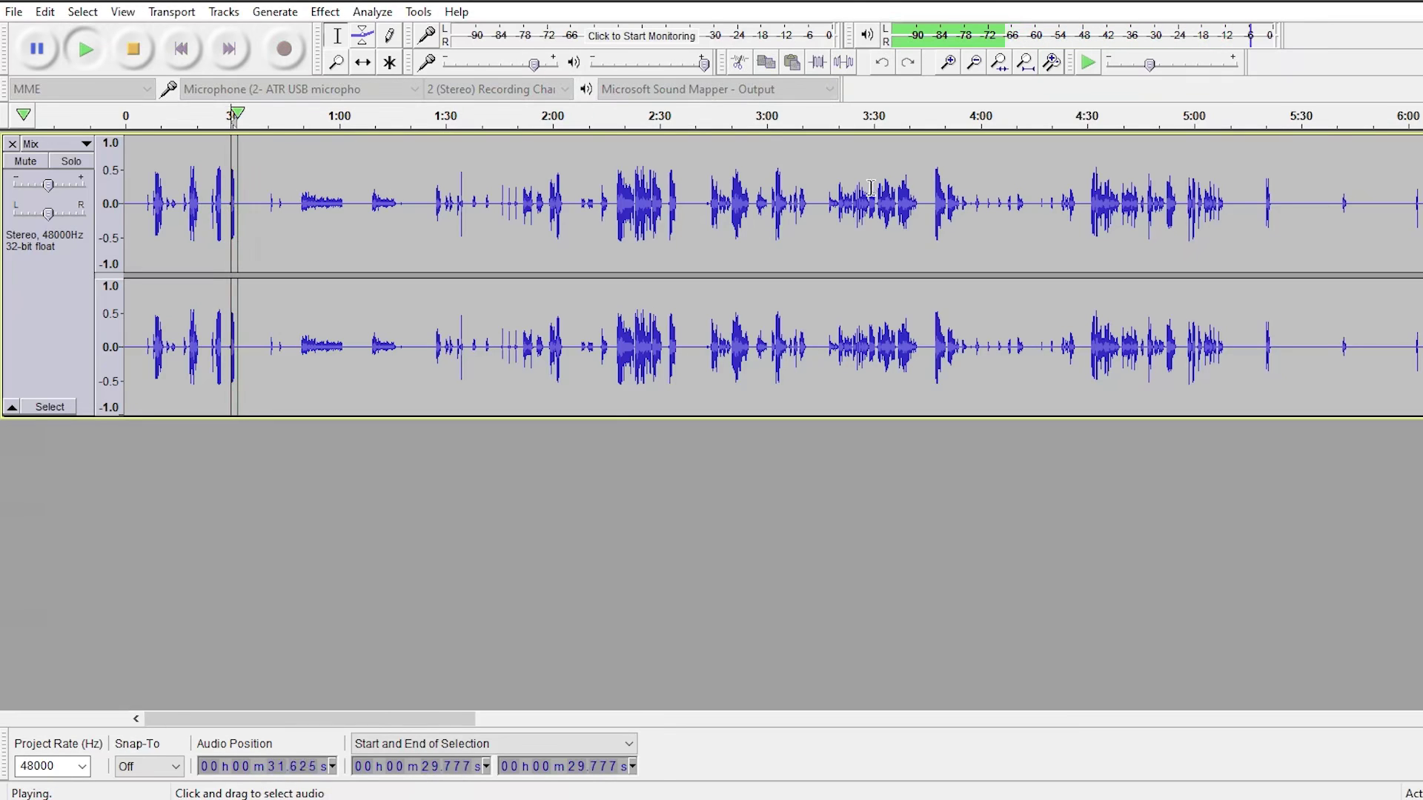
Step: Play the loud burst at about 3:47 and the quiet passage from about 4:00 in the mixed track
{"action": "left_click", "coordinate": [932, 194]}
{"action": "key", "text": "space"}
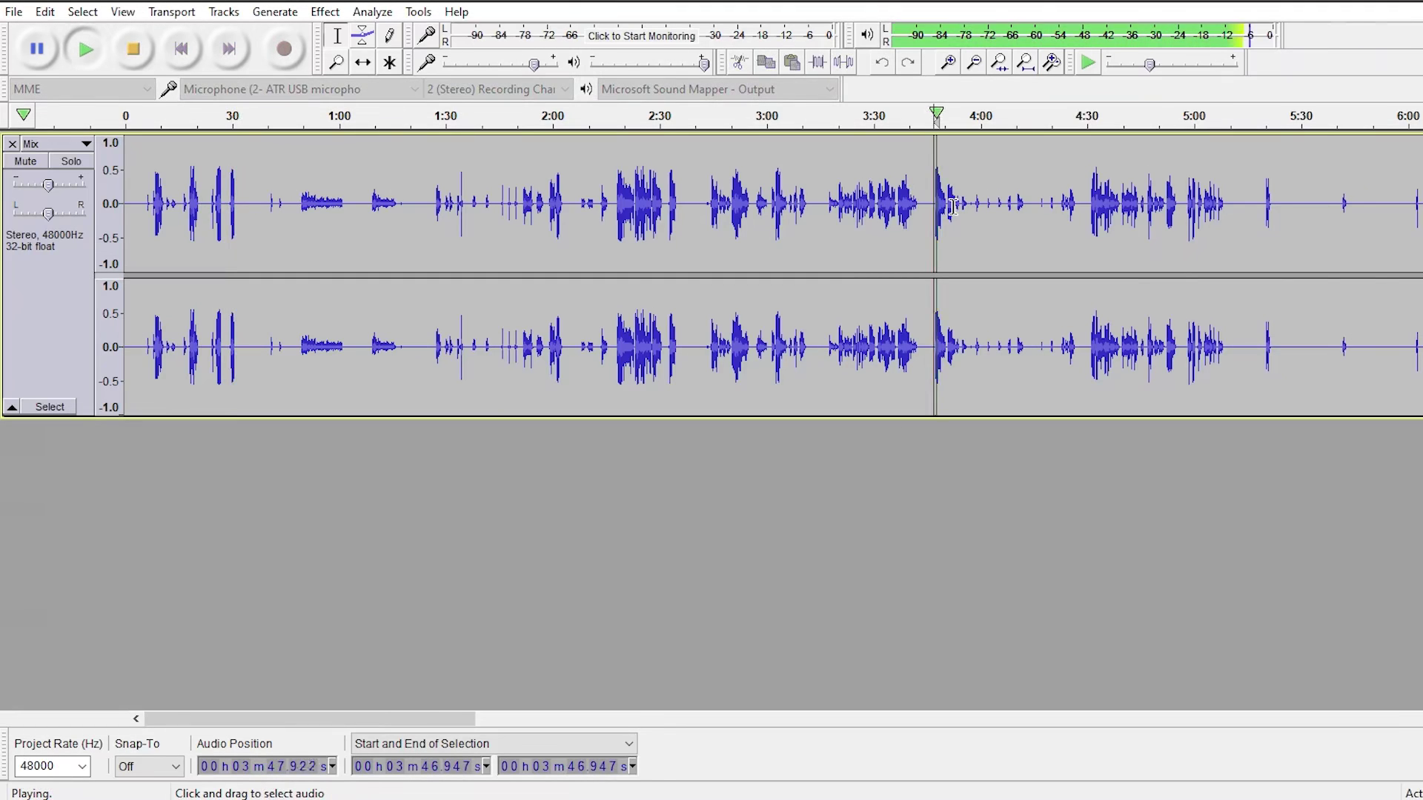
{"action": "key", "text": "space"}
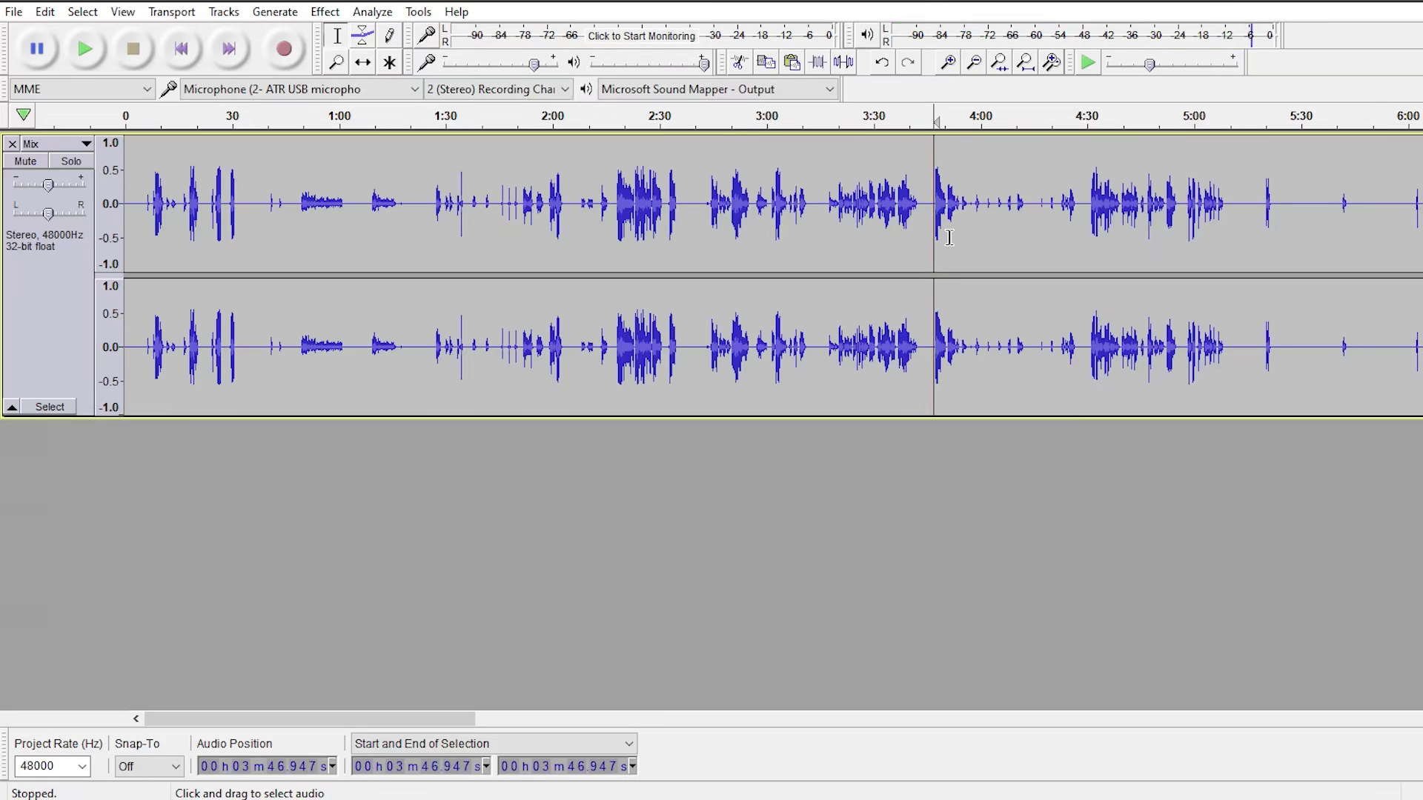
{"action": "left_click", "coordinate": [983, 214]}
{"action": "key", "text": "space"}
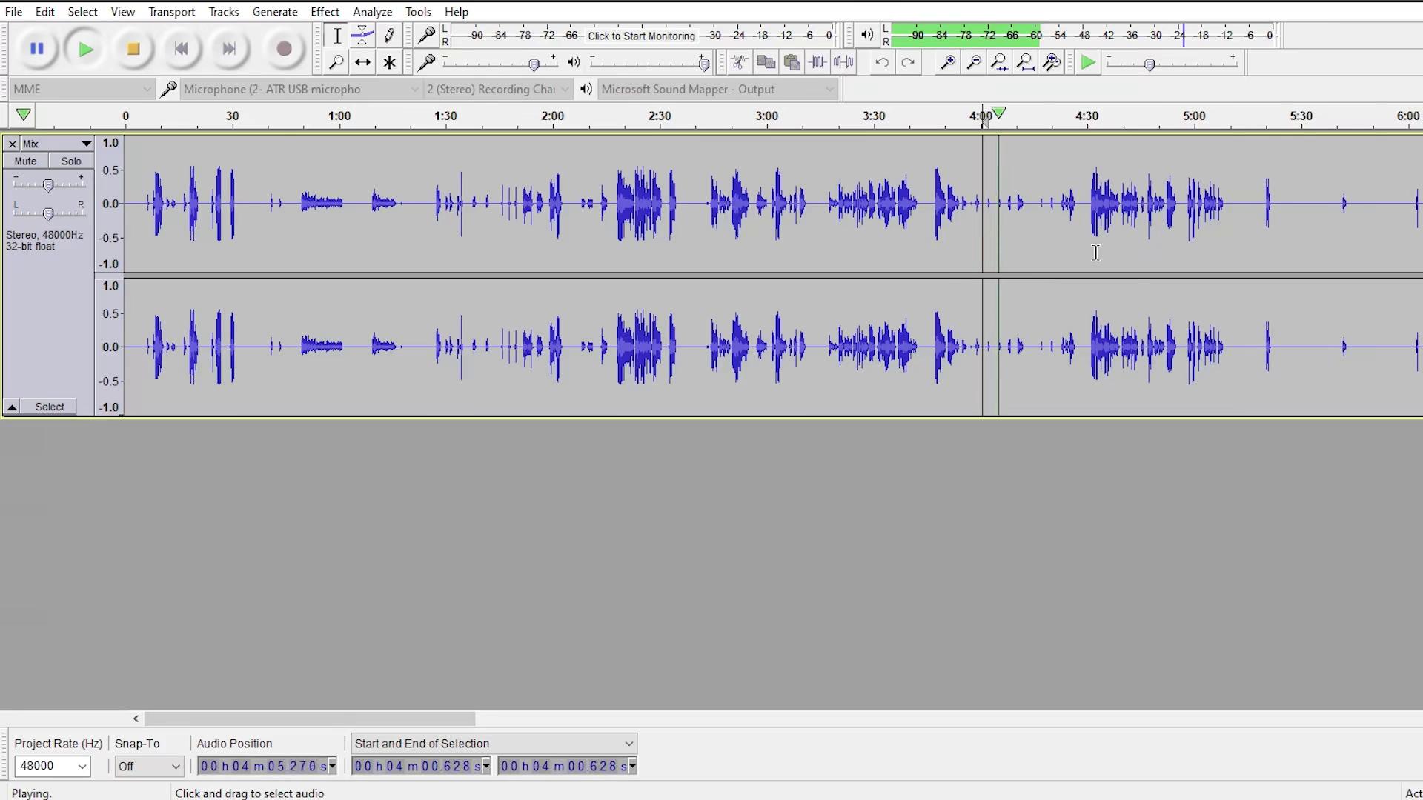
Step: Play the short isolated bursts at about 5:20 and 5:40 in the mixed track and stop playback
{"action": "left_click", "coordinate": [1265, 215]}
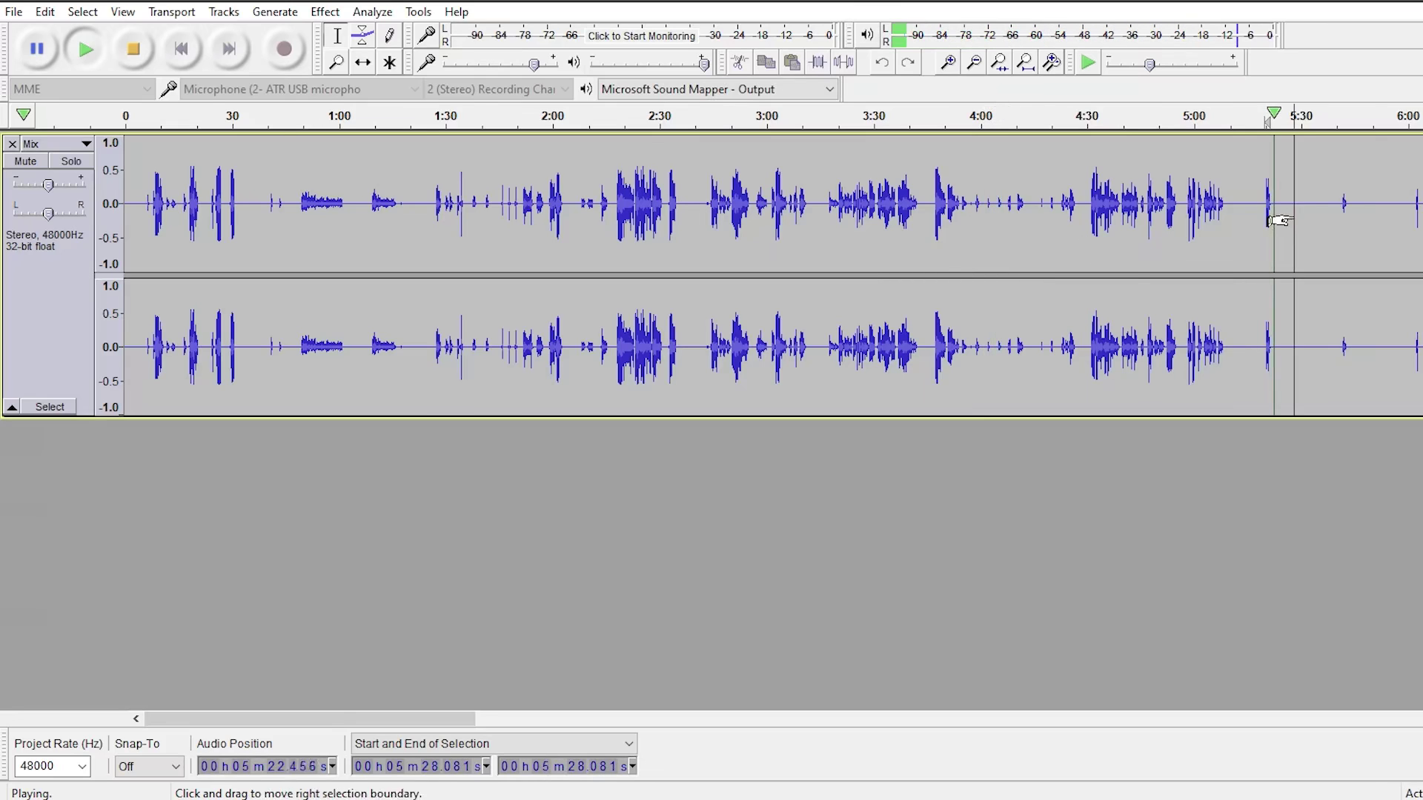
{"action": "left_click", "coordinate": [1336, 215]}
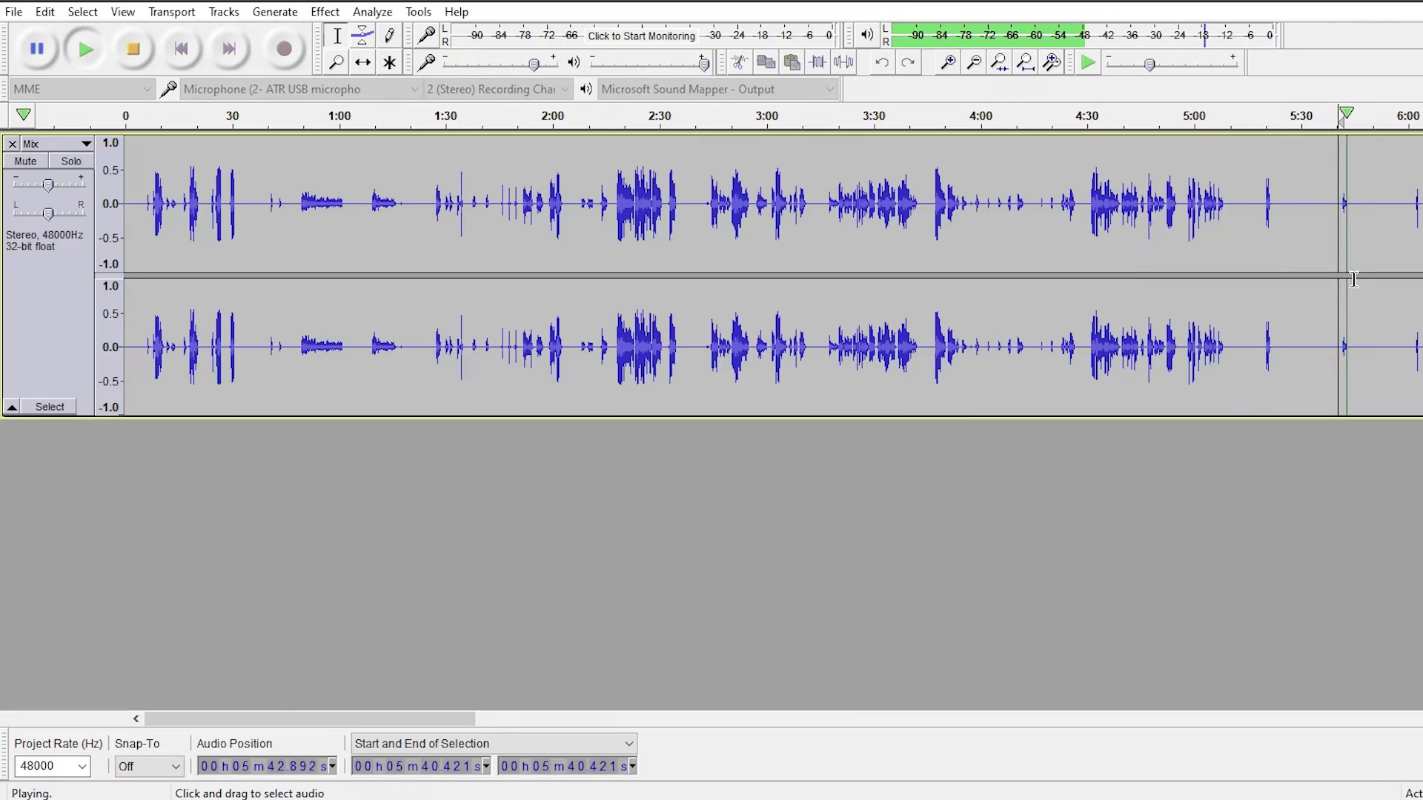
{"action": "key", "text": "space"}
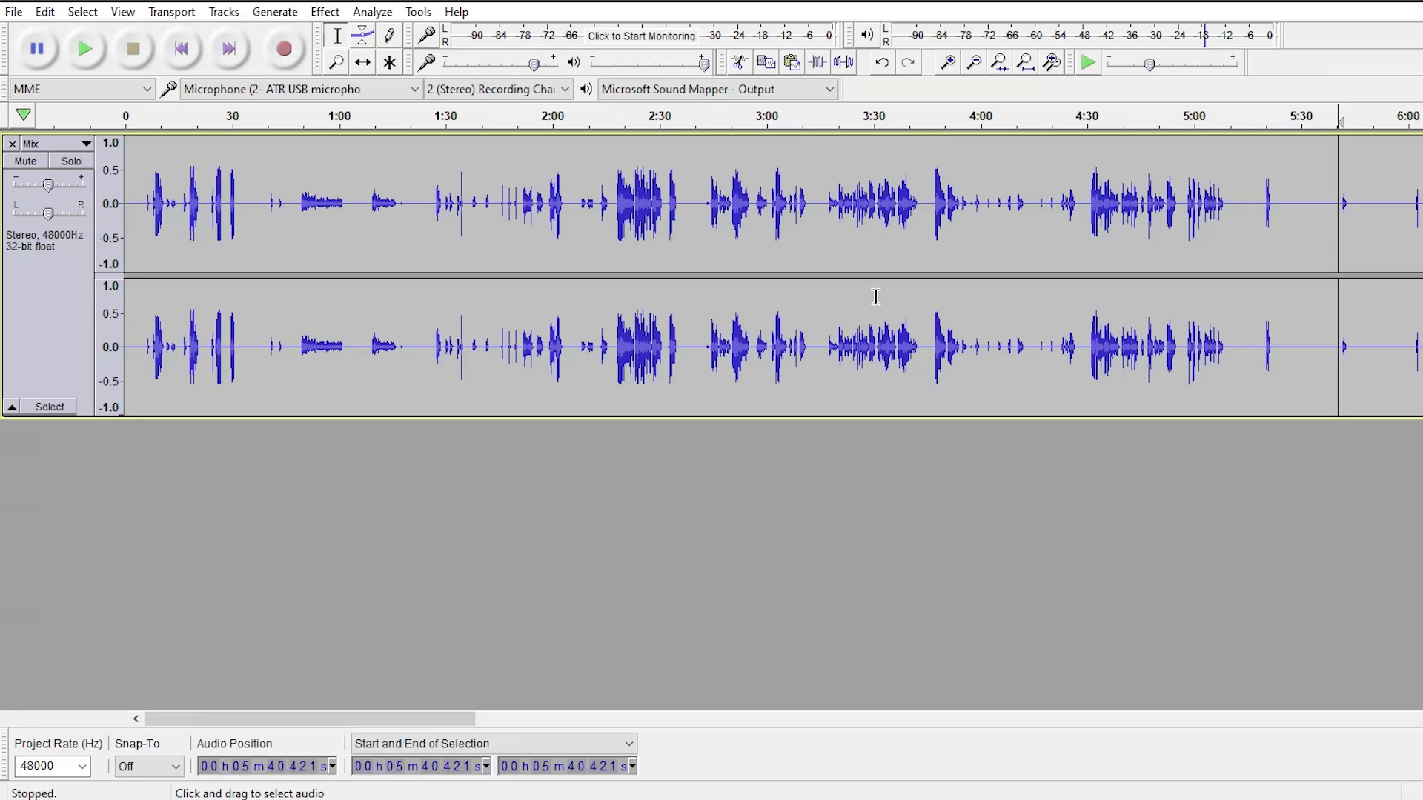
{"action": "left_click", "coordinate": [998, 617]}
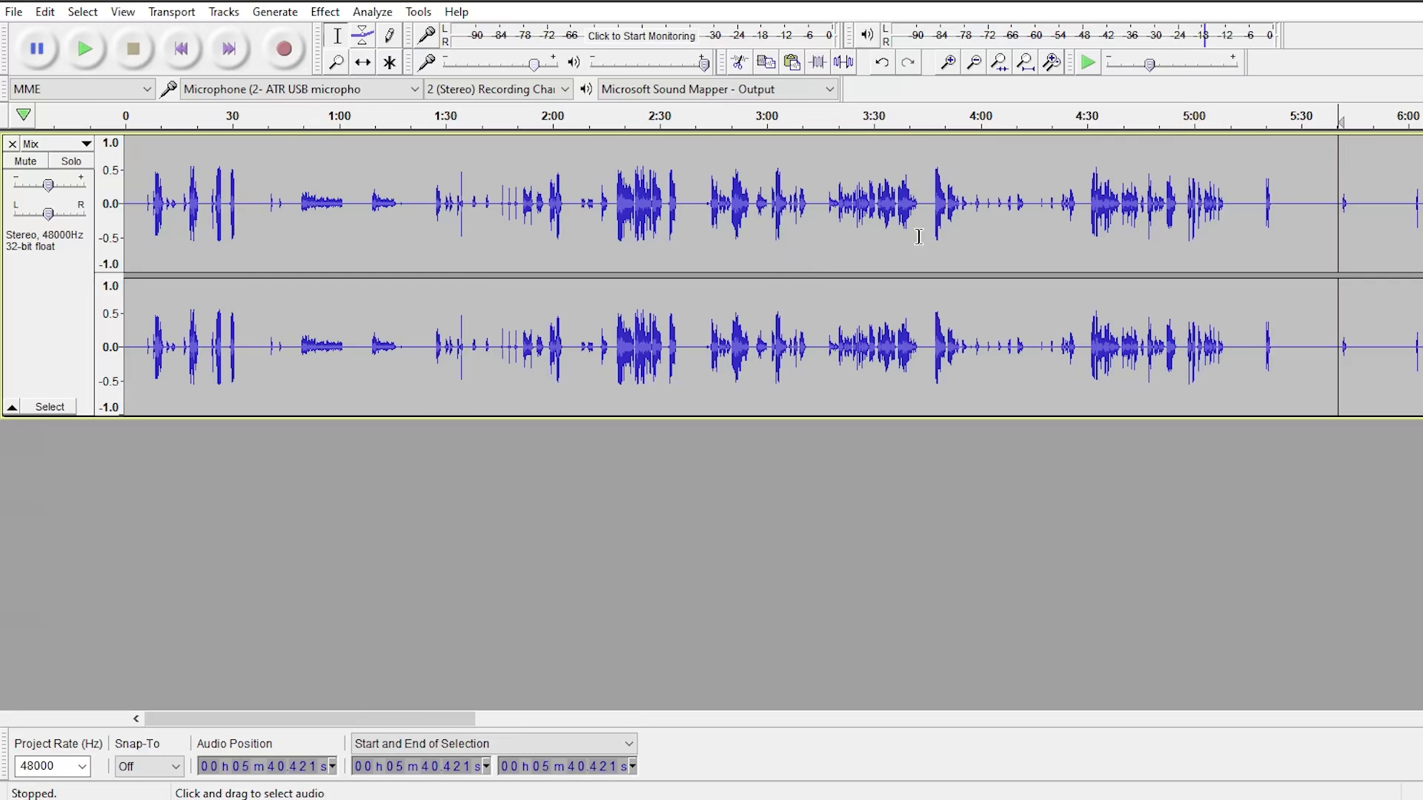
{"action": "left_click", "coordinate": [942, 296]}
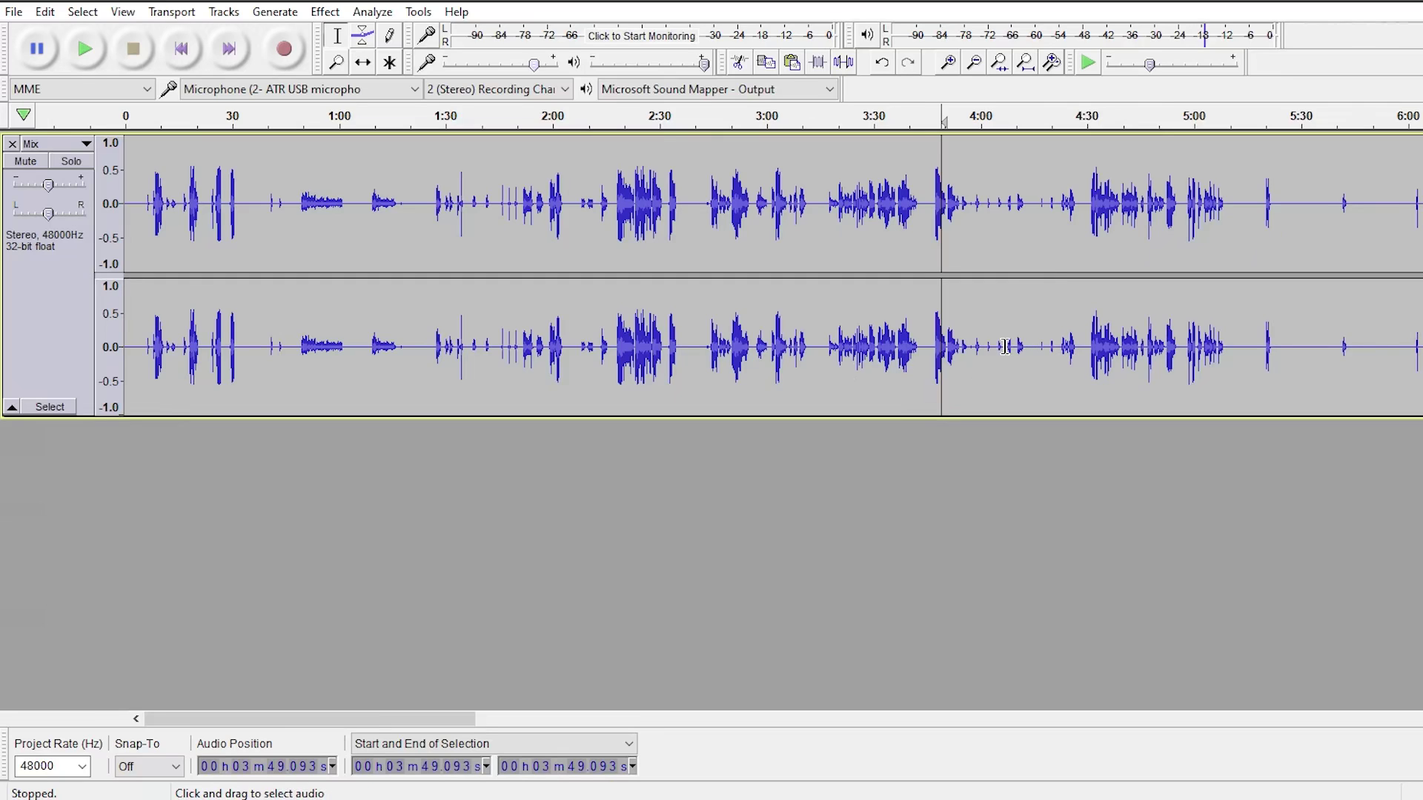
{"action": "left_click", "coordinate": [1088, 335]}
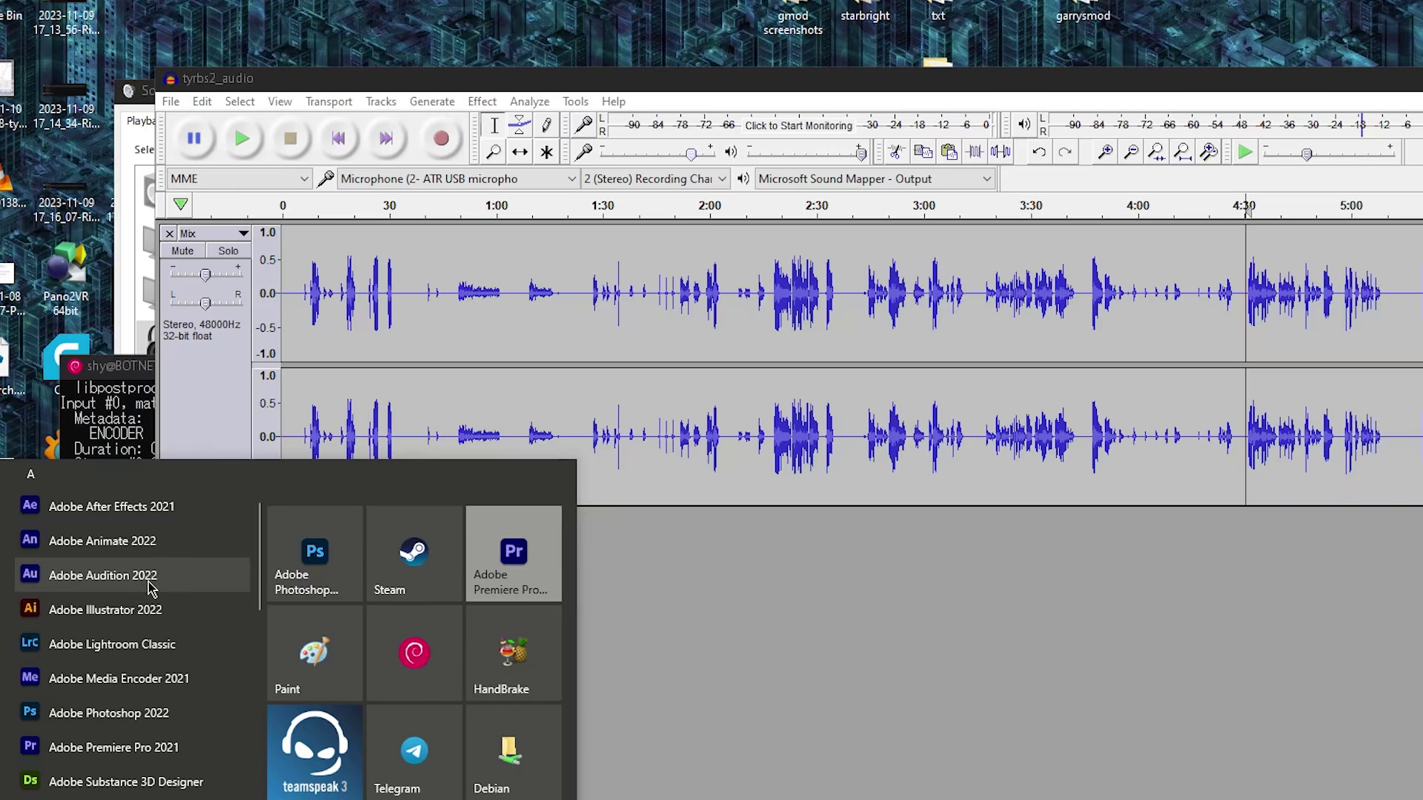
{"action": "left_click", "coordinate": [909, 604]}
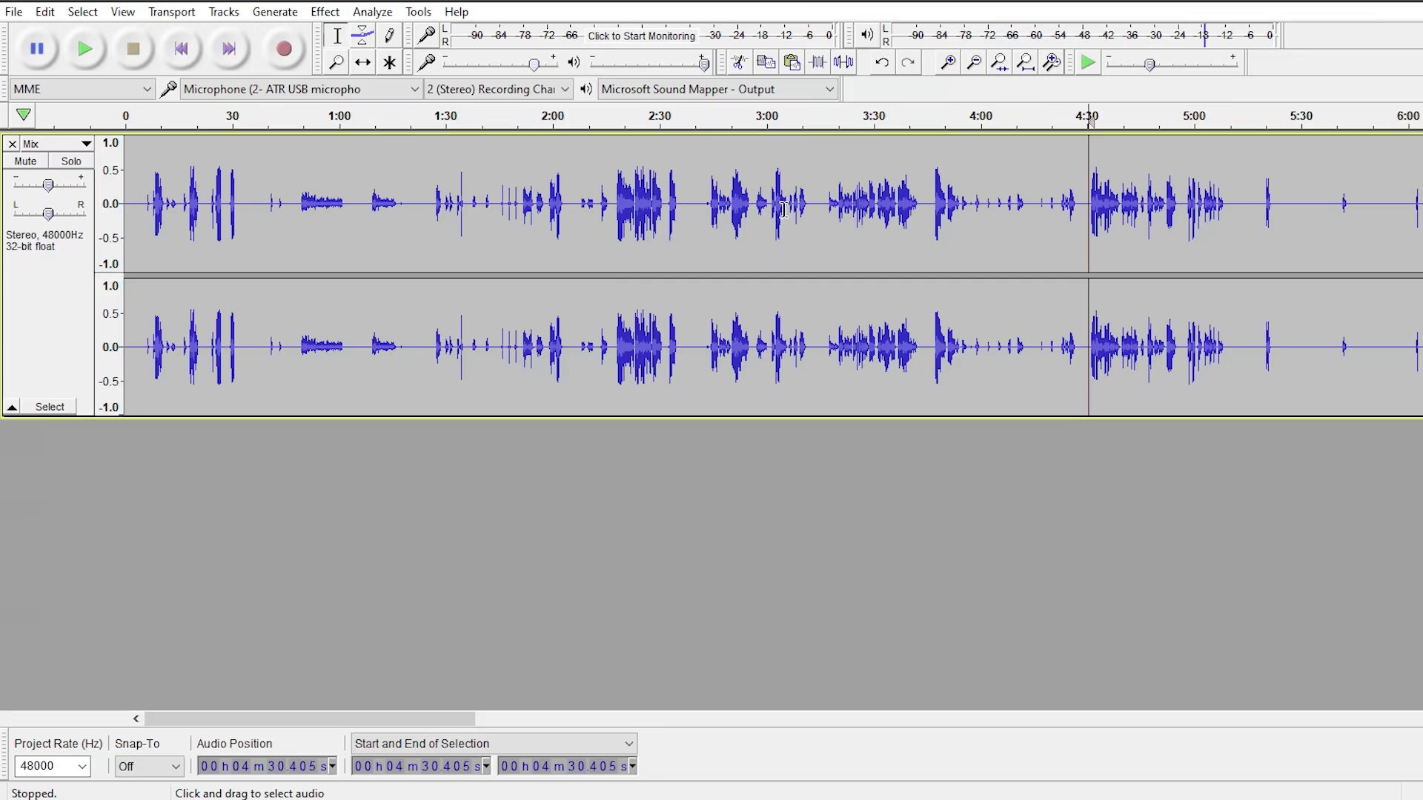
{"action": "left_click_drag", "start_coordinate": [654, 205], "coordinate": [658, 209]}
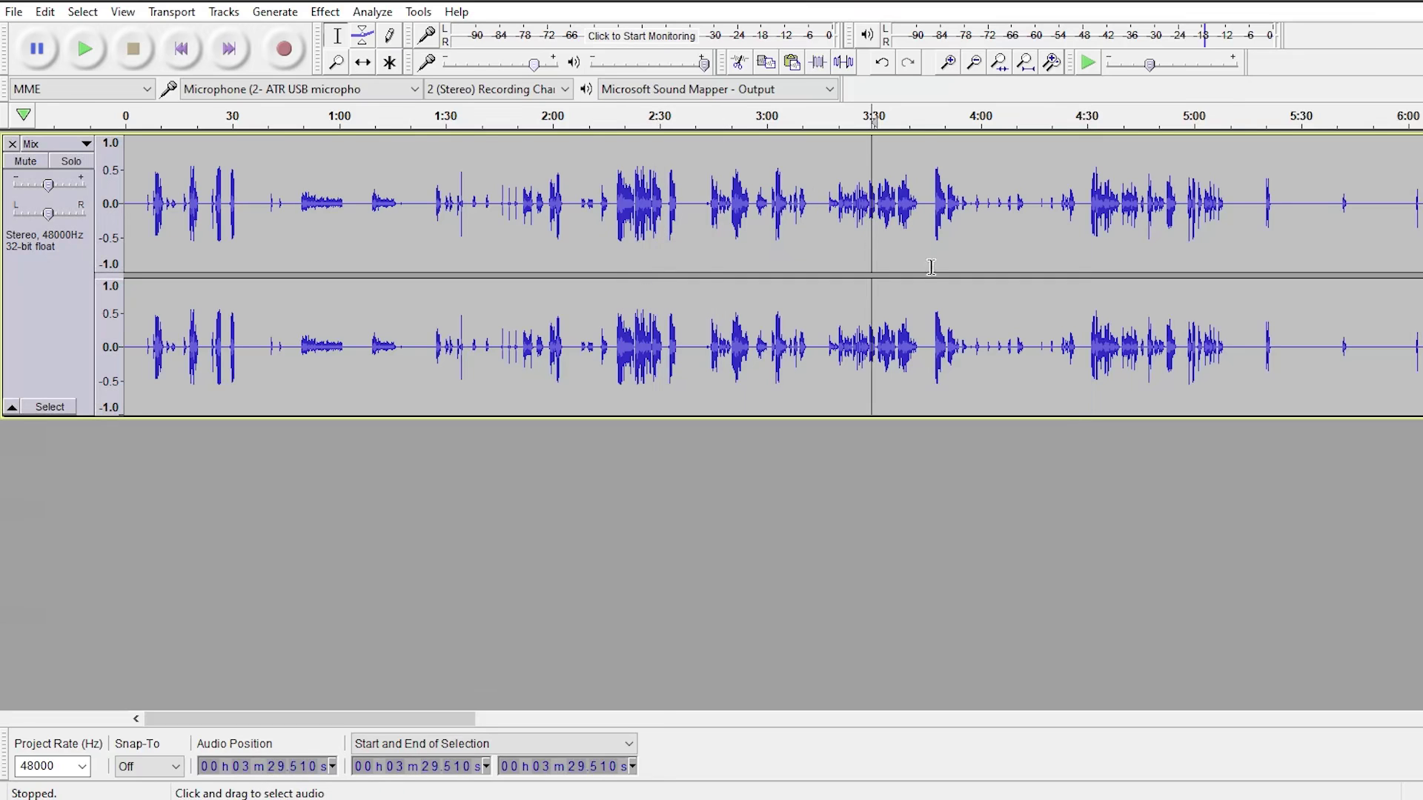
{"action": "left_click", "coordinate": [921, 231]}
{"action": "left_click", "coordinate": [961, 237]}
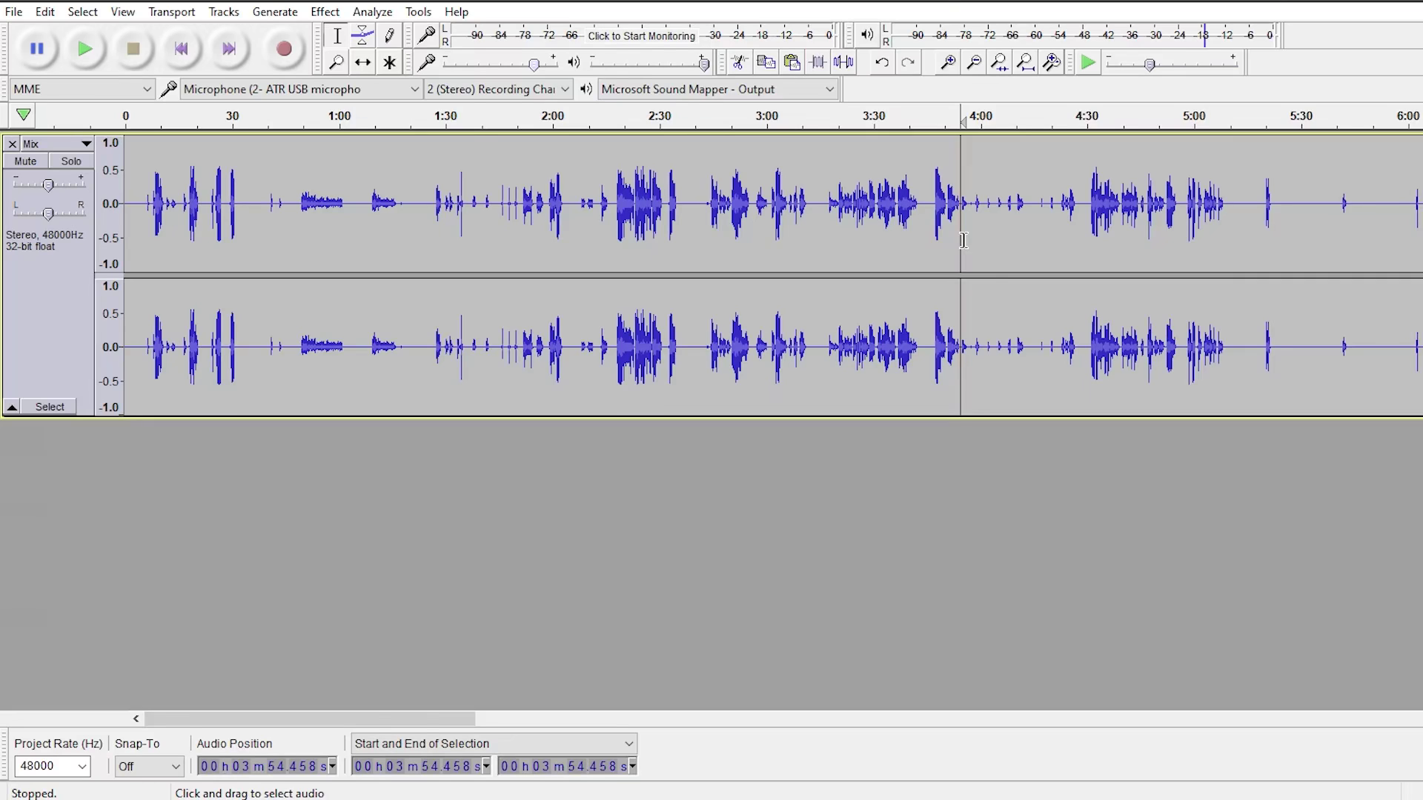
{"action": "left_click_drag", "start_coordinate": [959, 252], "coordinate": [1106, 270]}
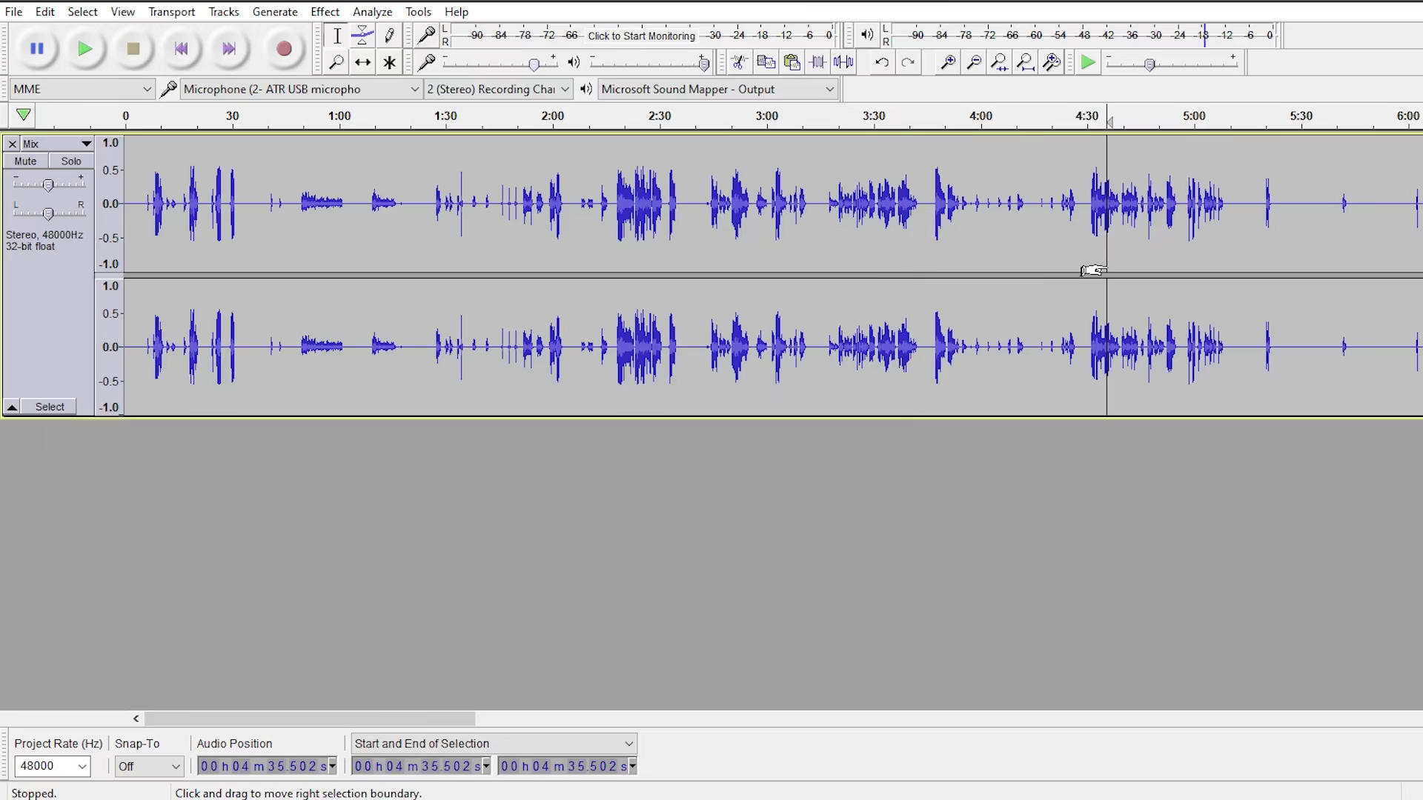